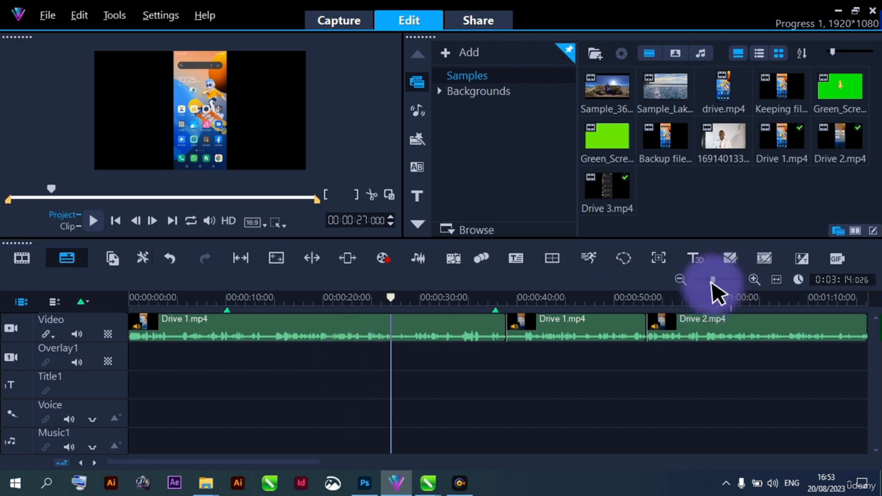
Step: Play the project from its beginning and stop at about 41 seconds, where the phone's Google folder is open
left_click(680, 280)
left_click(680, 281)
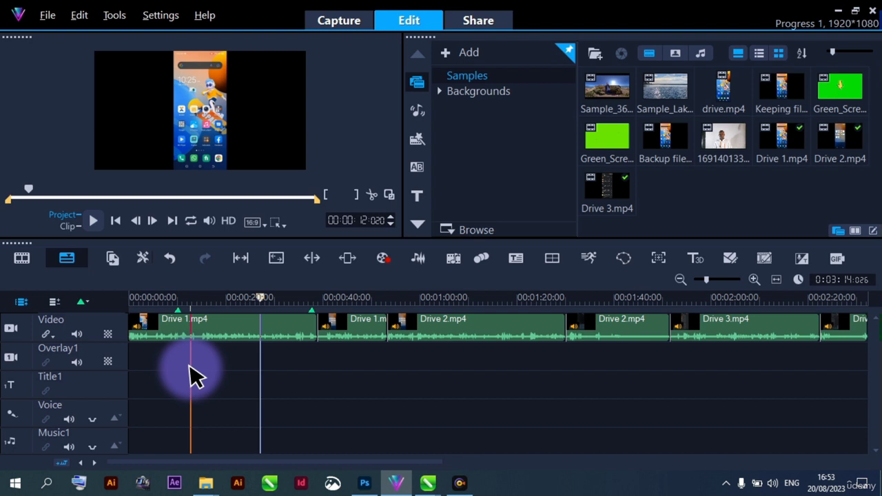
left_click(141, 362)
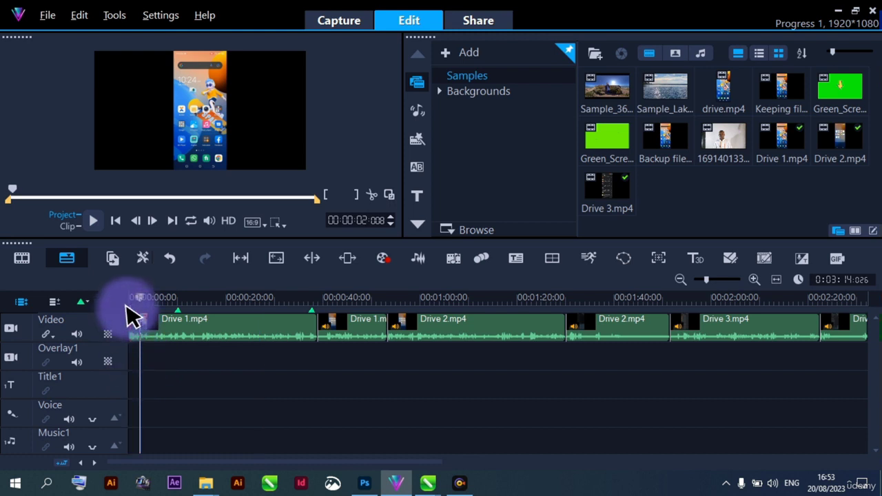
left_click_drag(140, 303, 128, 301)
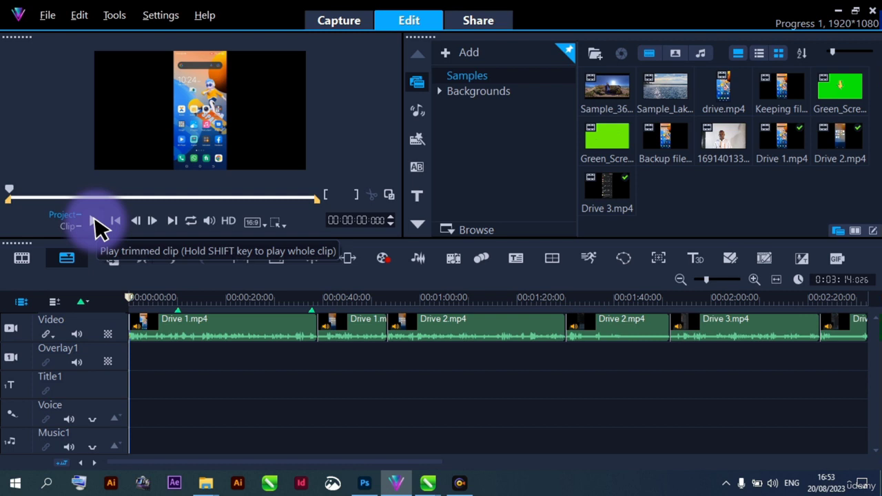
left_click(95, 224)
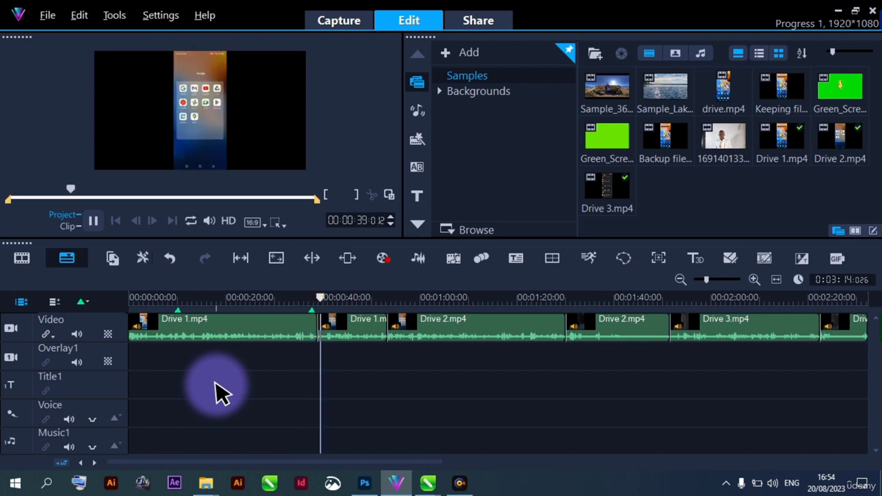
key("space")
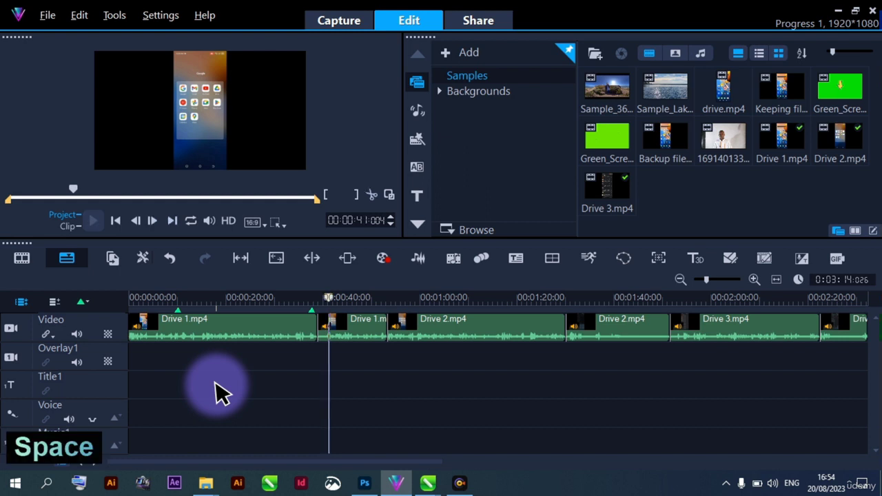
left_click(216, 384)
left_click_drag(216, 382, 267, 376)
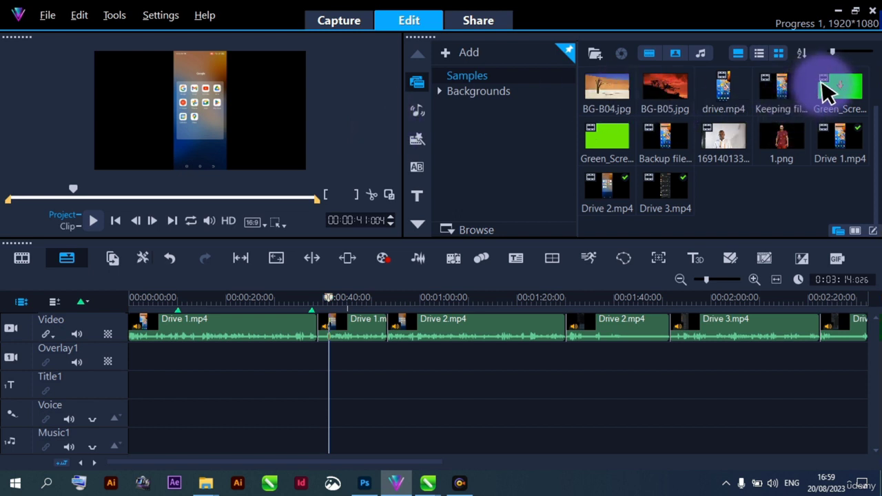
Step: Place the Green_Screen_Arrow_Animation_Loop_(Down)(720p).mp4 clip on the Overlay1 track at about 00:00:40
left_click(843, 87)
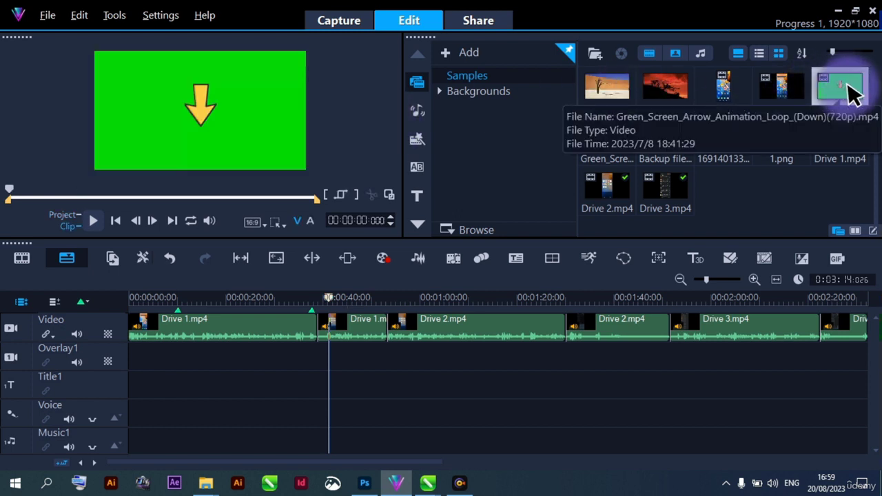
left_click_drag(810, 118, 324, 360)
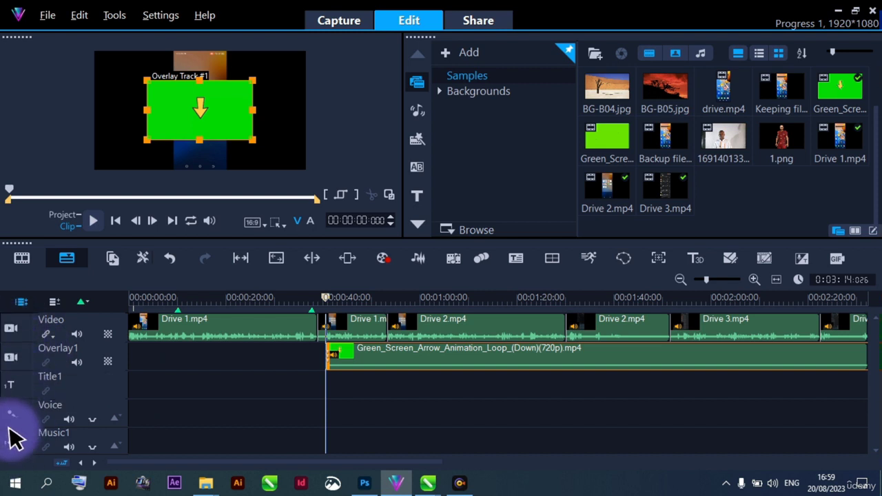
Step: Toggle the Overlay1 track off and on, and play the project across the start of the green-screen arrow clip
left_click(12, 358)
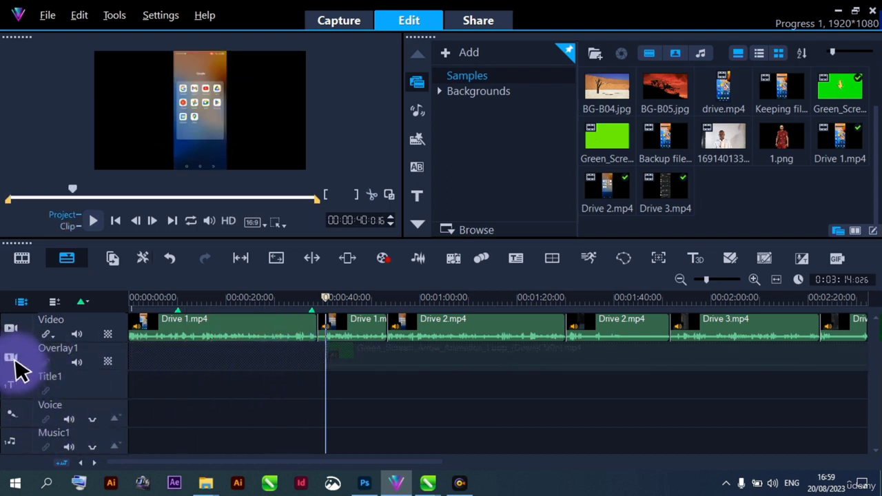
left_click(12, 358)
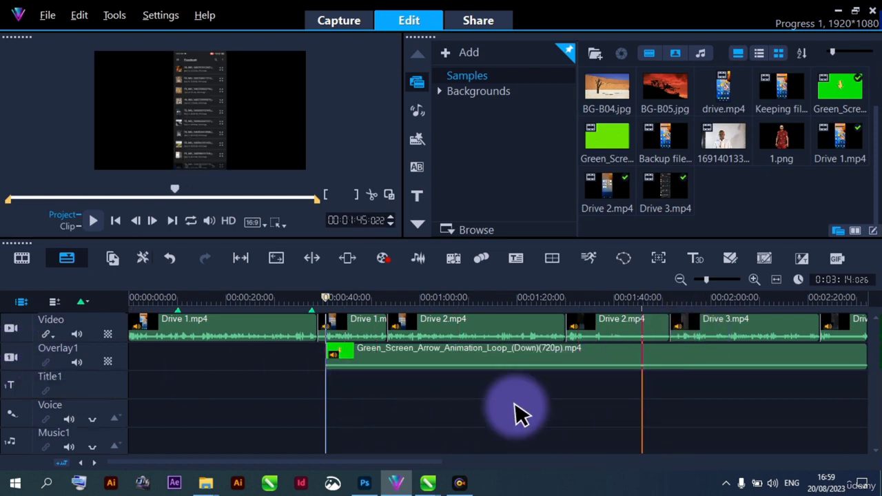
left_click(336, 365)
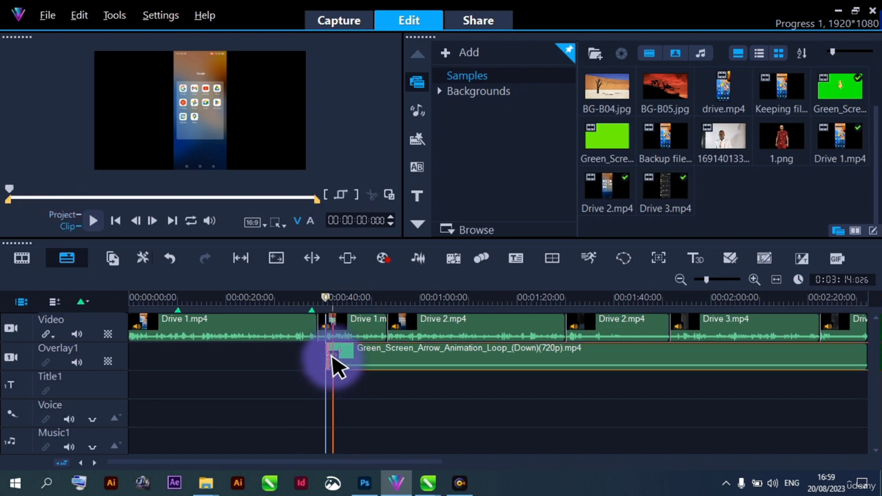
left_click(318, 362)
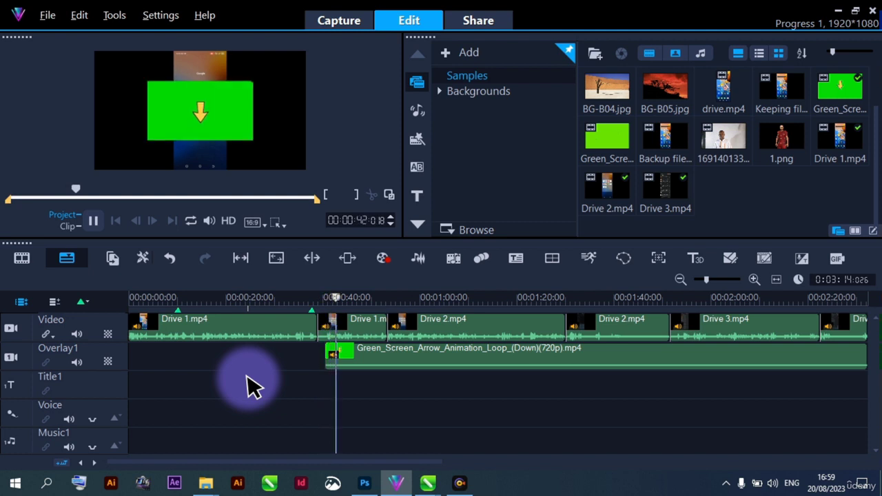
left_click(98, 227)
left_click(350, 361)
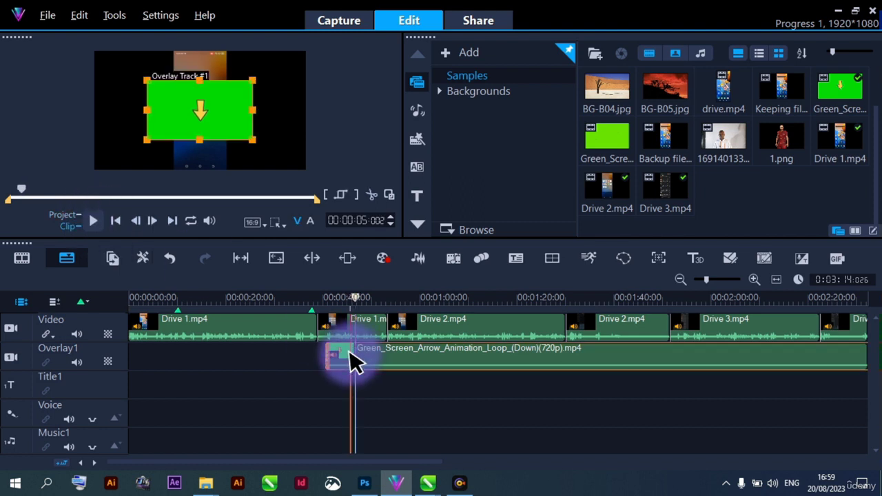
key("space")
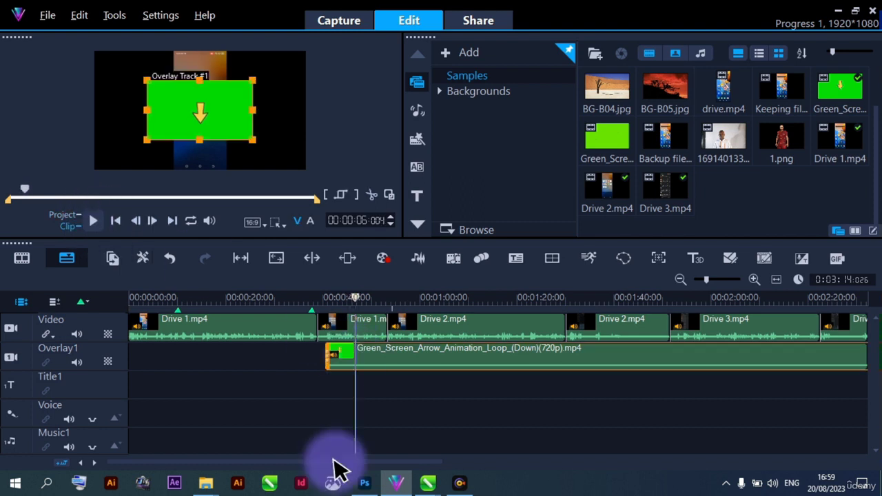
left_click(338, 366)
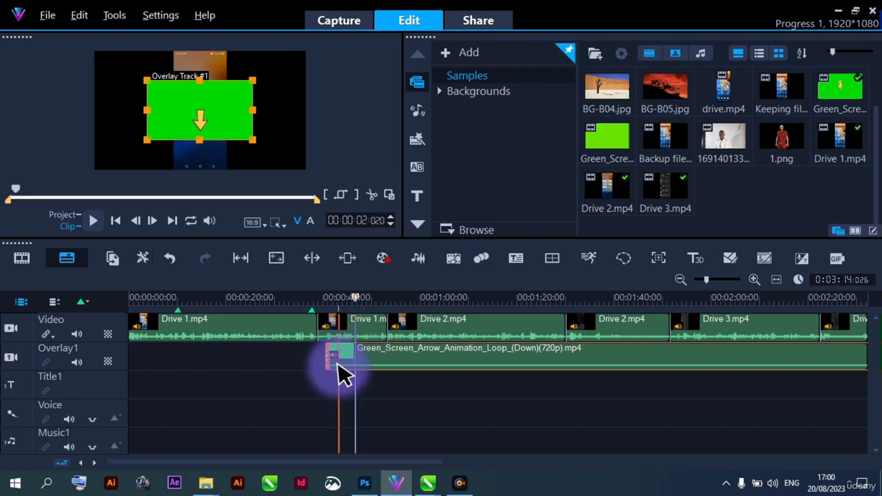
left_click(354, 364)
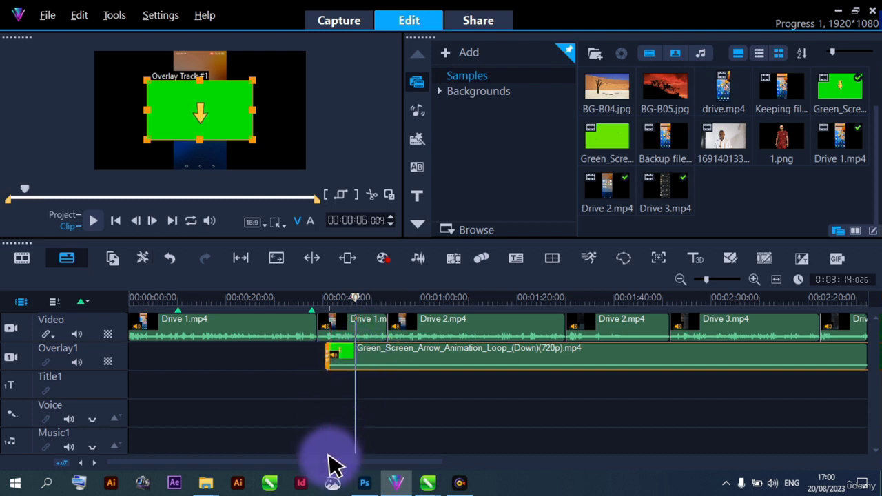
Step: Try trimming the arrow overlay's end back to the end of the second Drive 1.mp4 clip, and undo the trim
left_click_drag(330, 459, 366, 459)
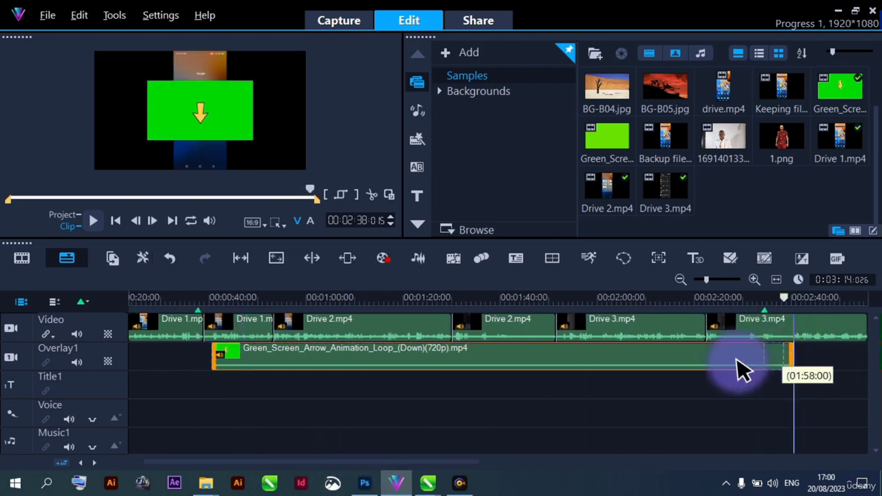
left_click(330, 369)
left_click(273, 371)
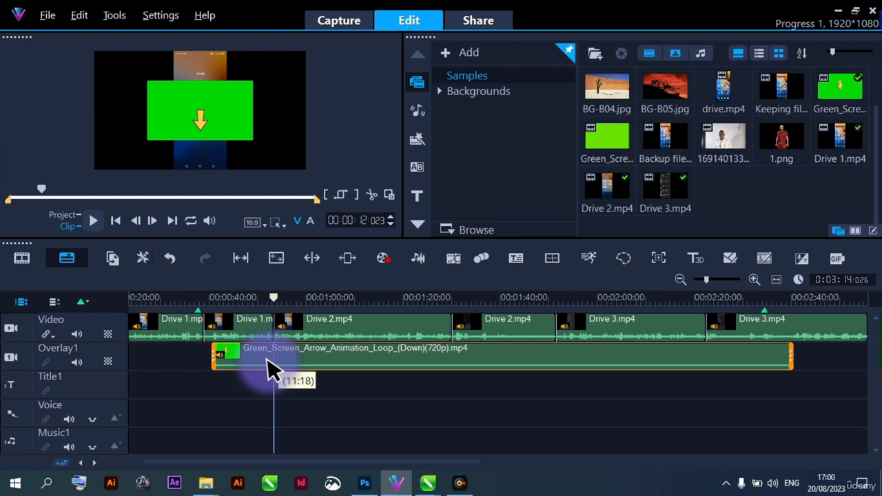
left_click_drag(274, 370, 272, 362)
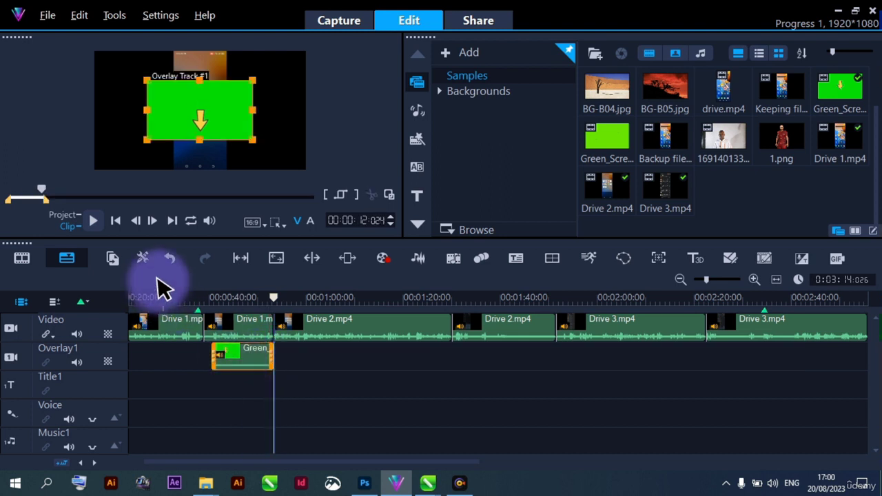
left_click(170, 259)
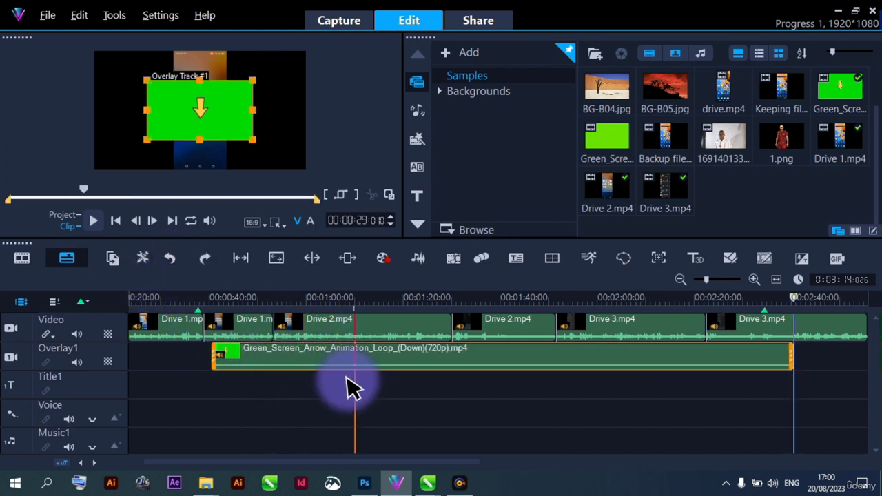
Step: Cut the arrow overlay at the end of the second Drive 1.mp4 clip and remove the part after the cut
left_click(275, 365)
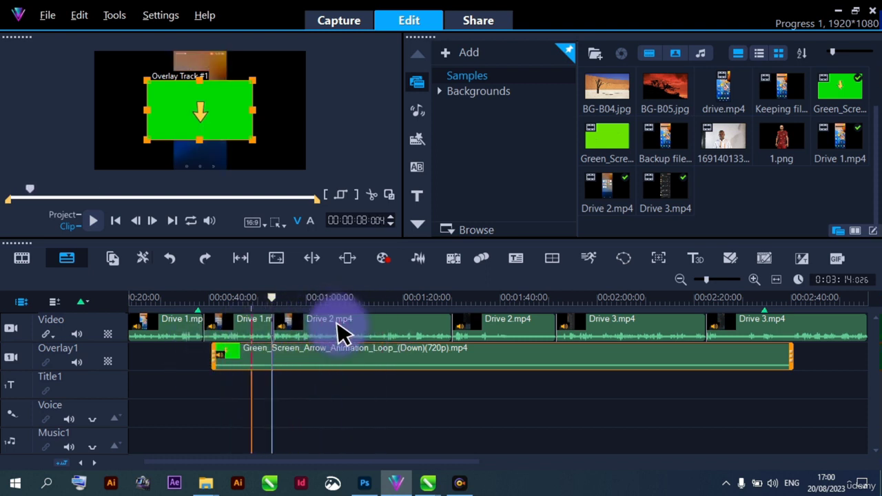
left_click(363, 200)
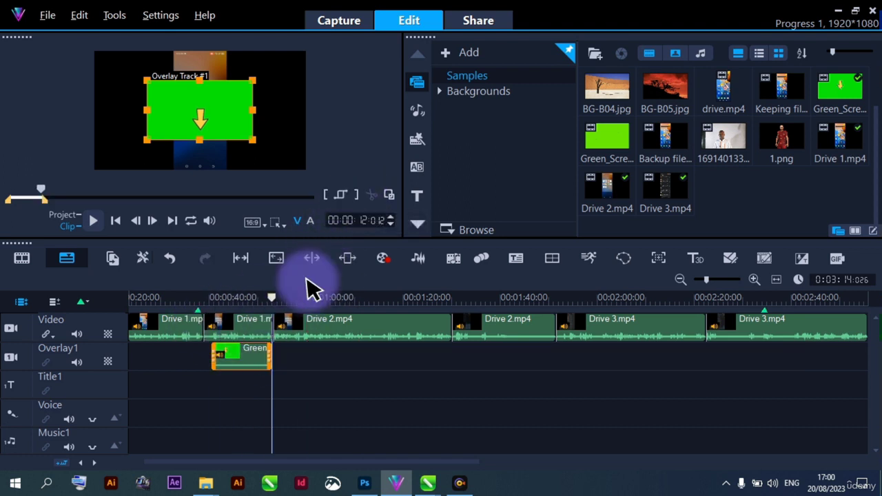
Step: Open the shortened arrow overlay's options and play the project across it to check its audio and timing
mouse_move(220, 354)
left_mouse_down()
mouse_move(248, 368)
mouse_move(238, 354)
mouse_move(227, 359)
mouse_move(234, 362)
left_mouse_up()
double_click(246, 366)
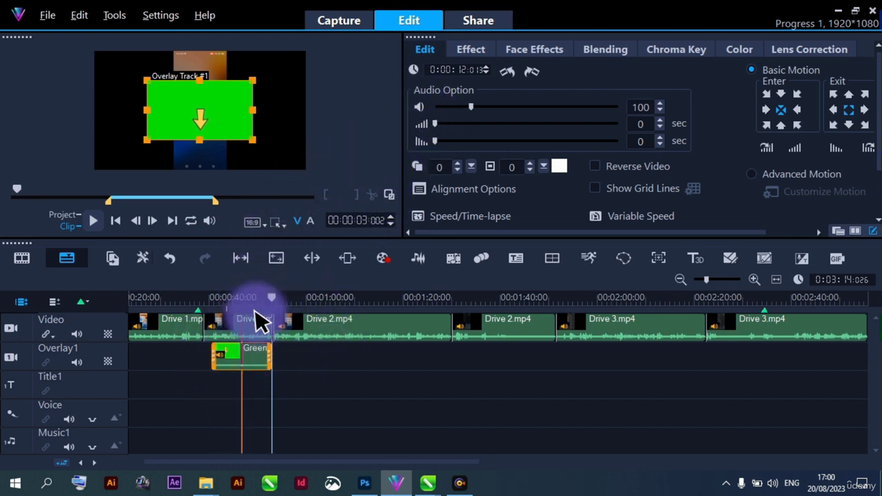
left_click_drag(248, 363, 205, 378)
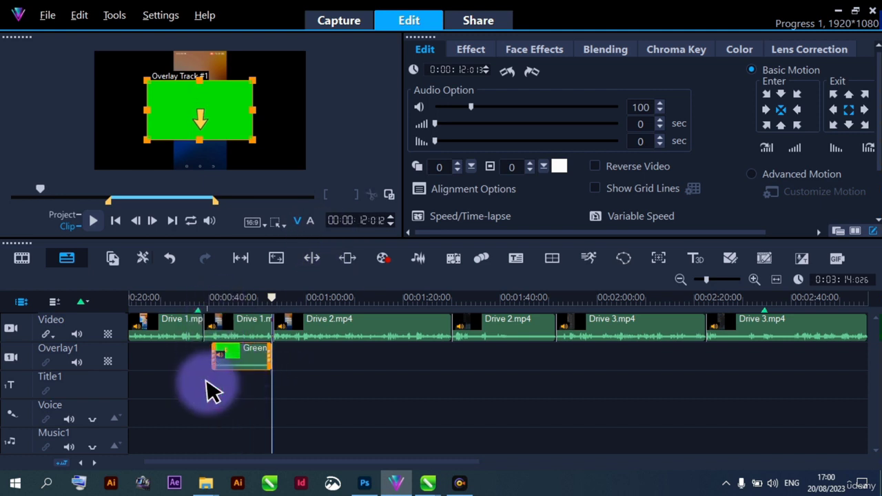
left_click(206, 378)
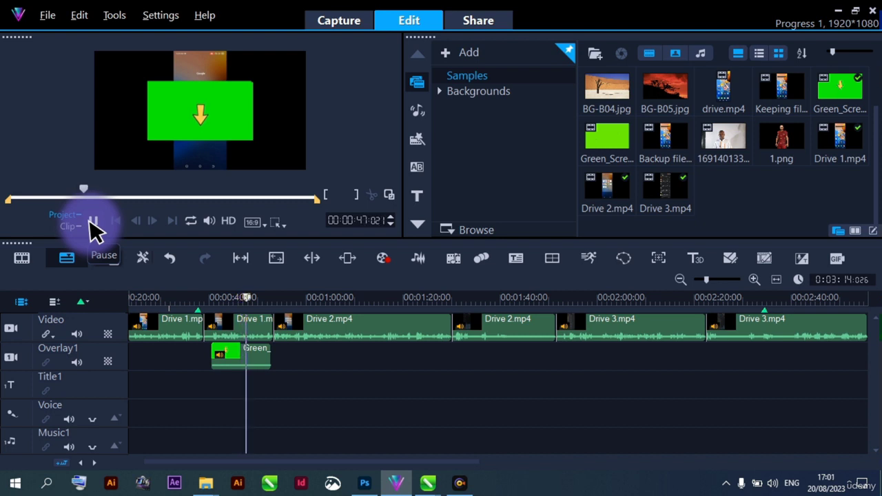
left_click(94, 222)
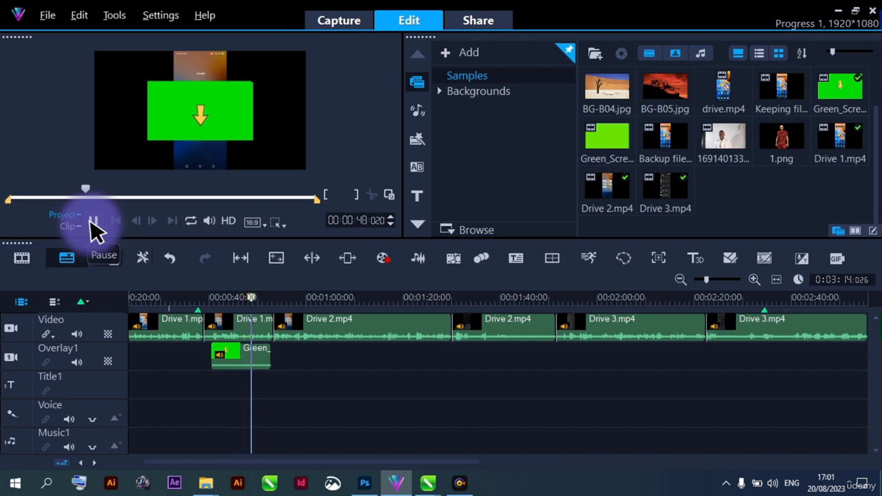
Step: Mute the arrow overlay, and shrink and reposition it so its arrow points at the Drive icon in the phone's Google folder
double_click(254, 370)
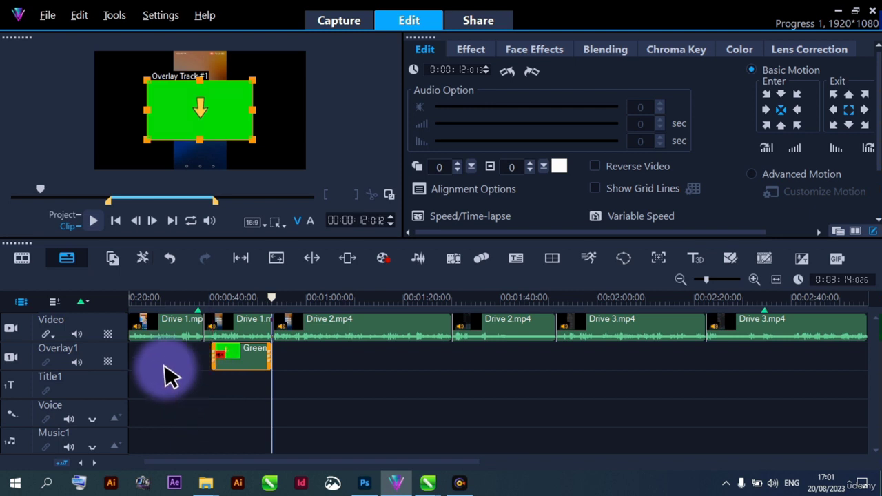
left_click_drag(212, 128, 222, 84)
mouse_move(229, 89)
left_mouse_down()
mouse_move(213, 79)
mouse_move(232, 89)
left_mouse_up()
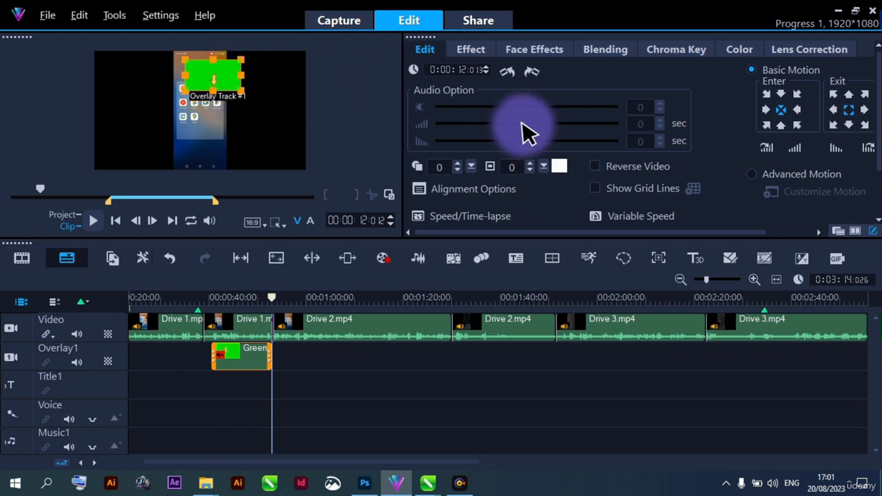
Step: Enable Chroma Key on the arrow overlay to remove its green background
left_click(679, 50)
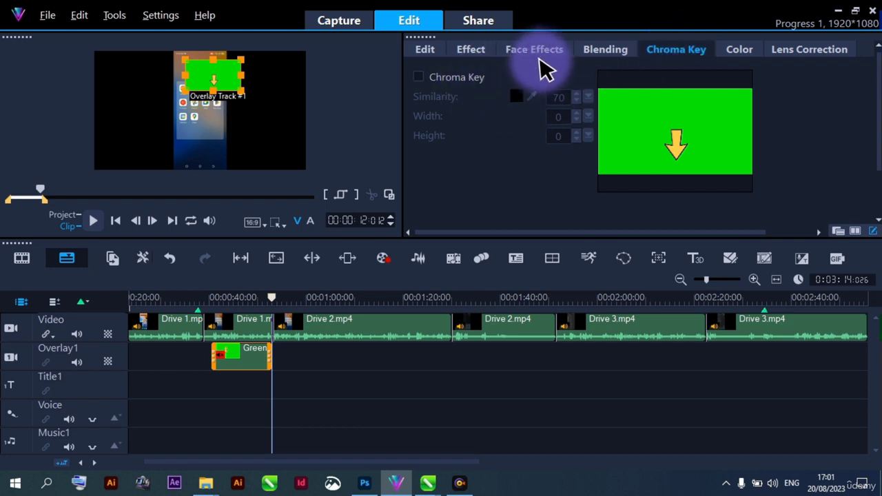
left_click(420, 76)
left_click(419, 78)
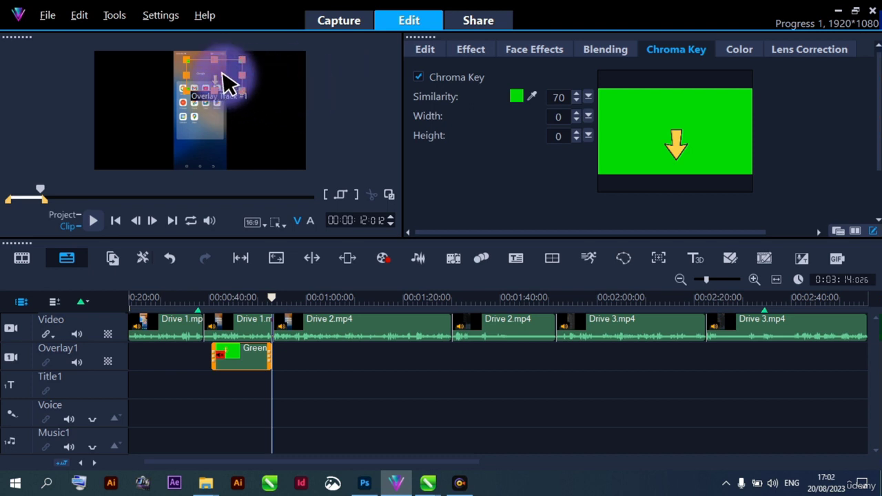
Step: Sample the arrow's yellow as the chroma key mask color and set Similarity to 30
left_click(532, 99)
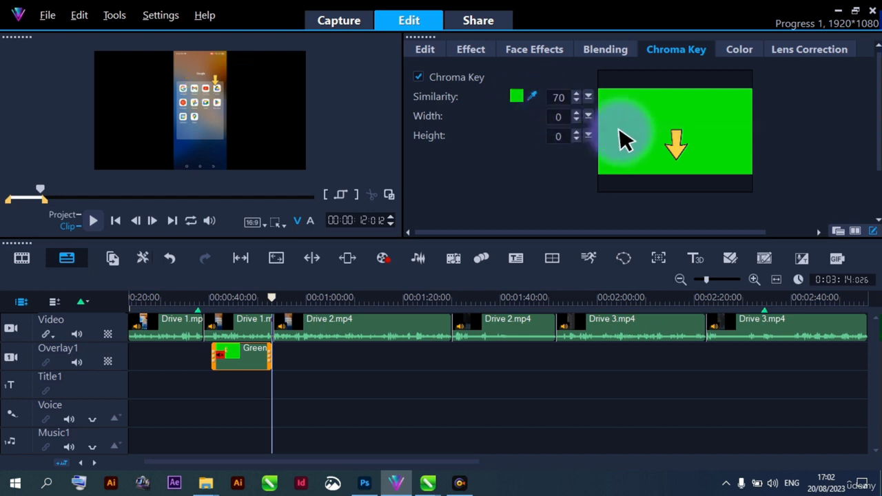
left_click(679, 145)
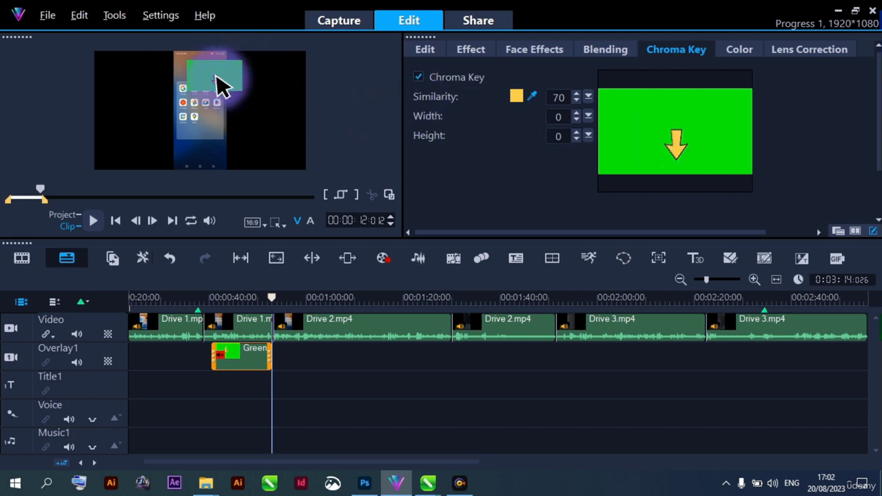
left_click(542, 96)
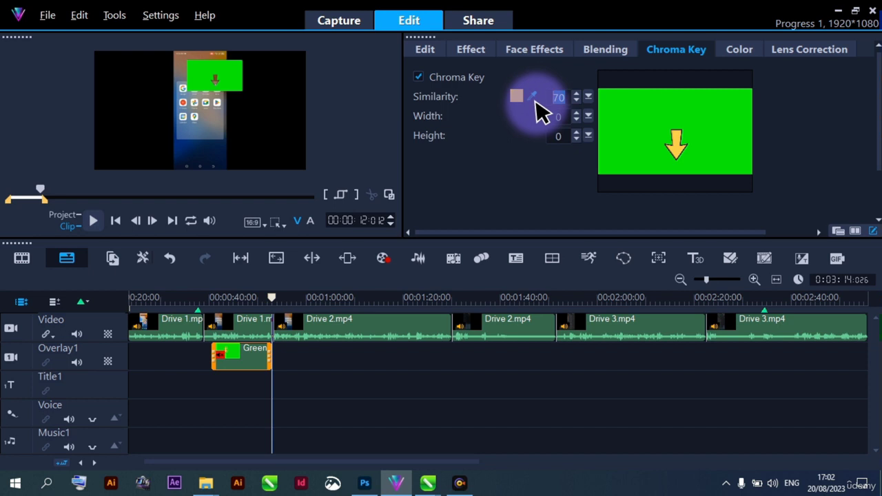
type("30")
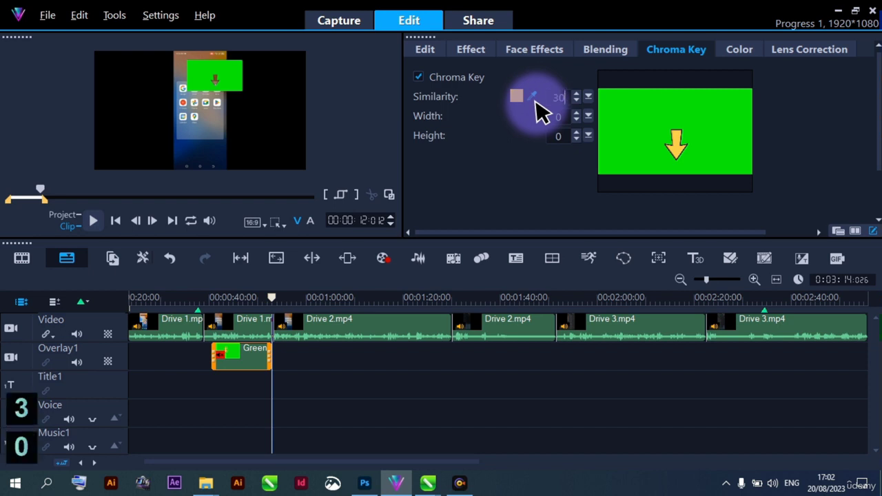
key("Return")
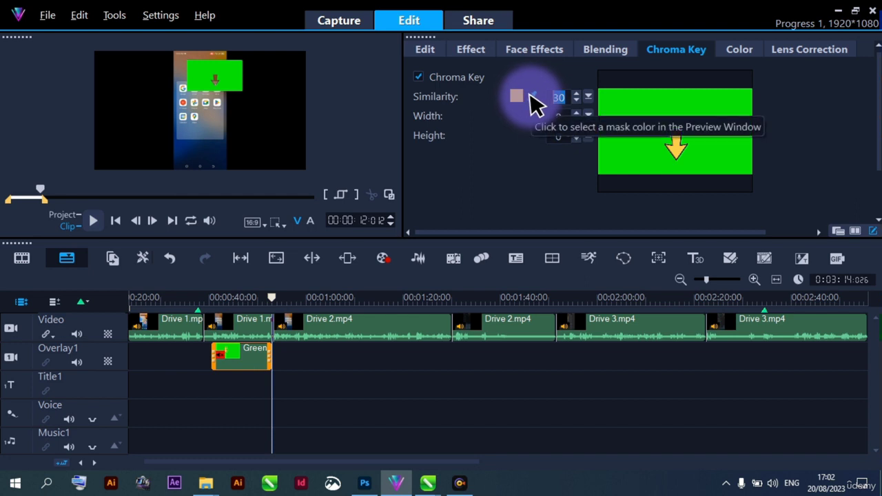
Step: Use green as the arrow overlay's chroma key mask color and set Similarity to 70
type("9")
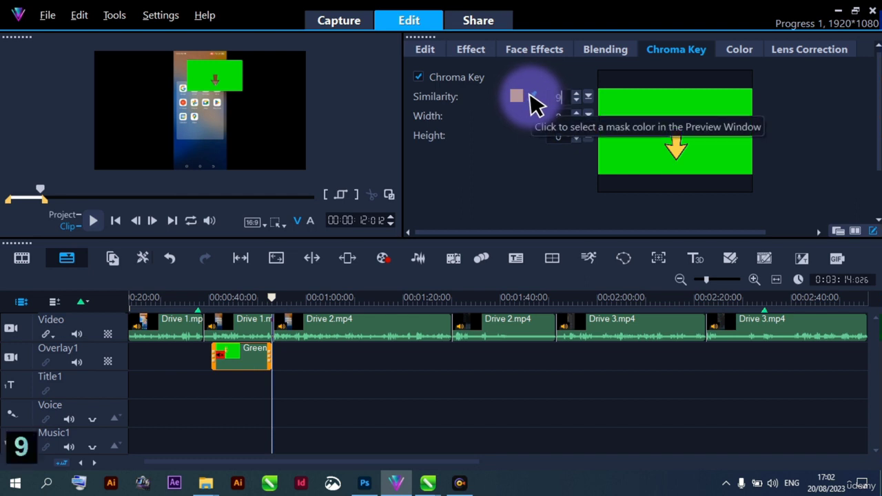
key("Return")
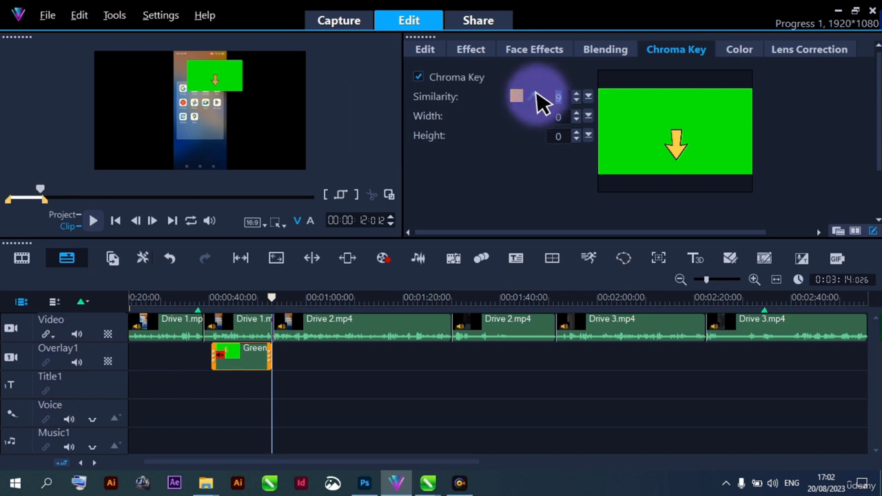
type("70")
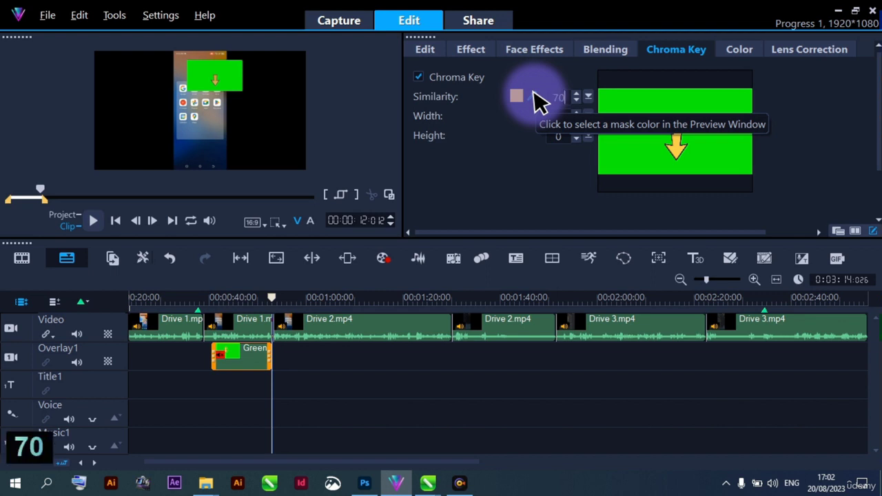
key("Return")
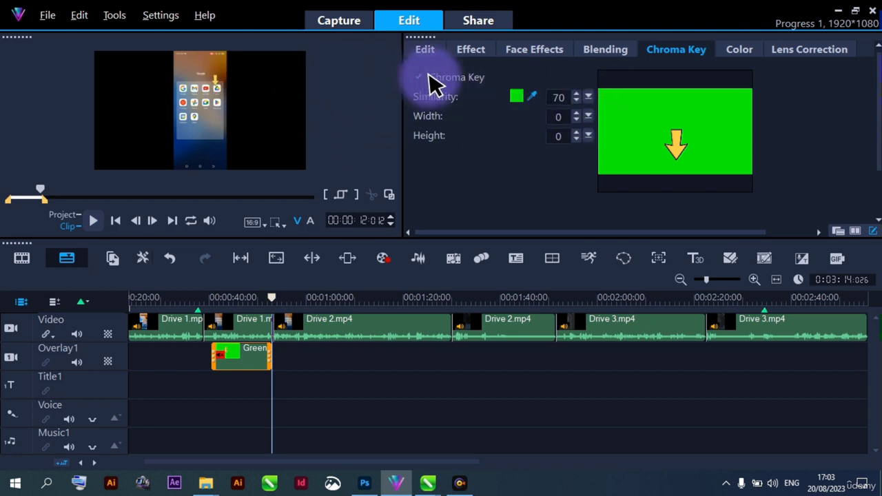
Step: Play the project from just before the arrow overlay, and extend the overlay's end to 00:01:07:23
left_click(205, 391)
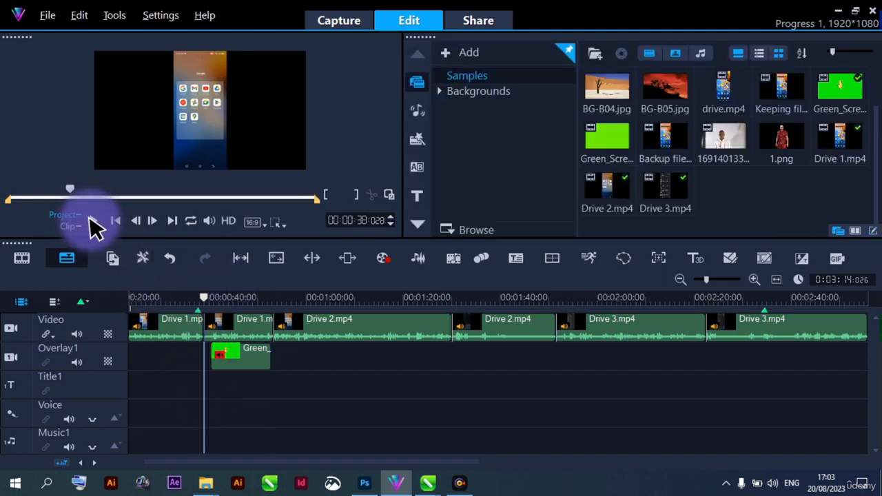
left_click(93, 222)
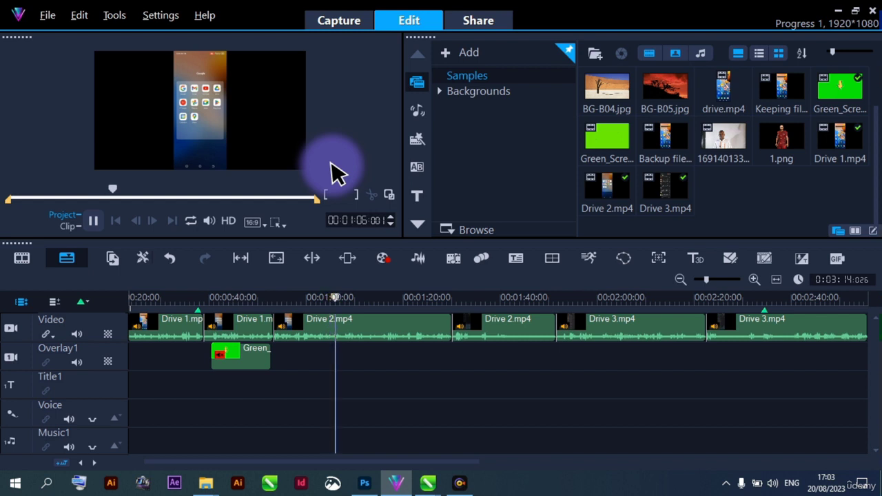
key("space")
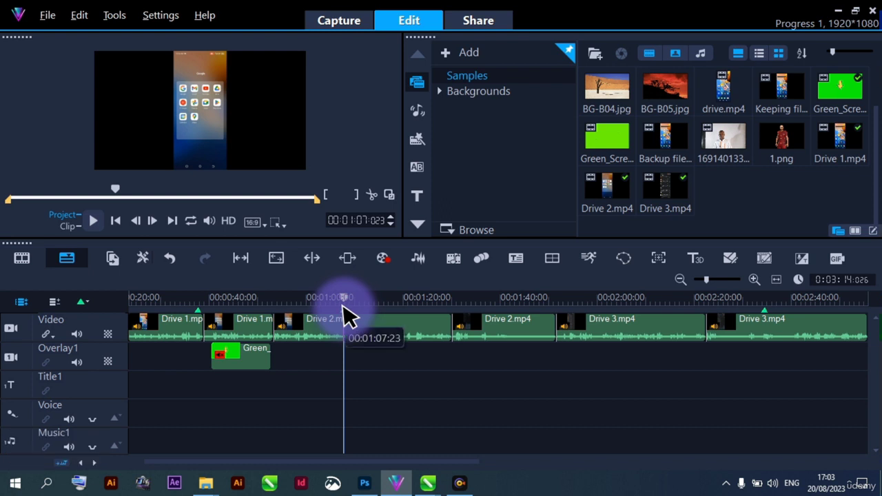
left_click(259, 355)
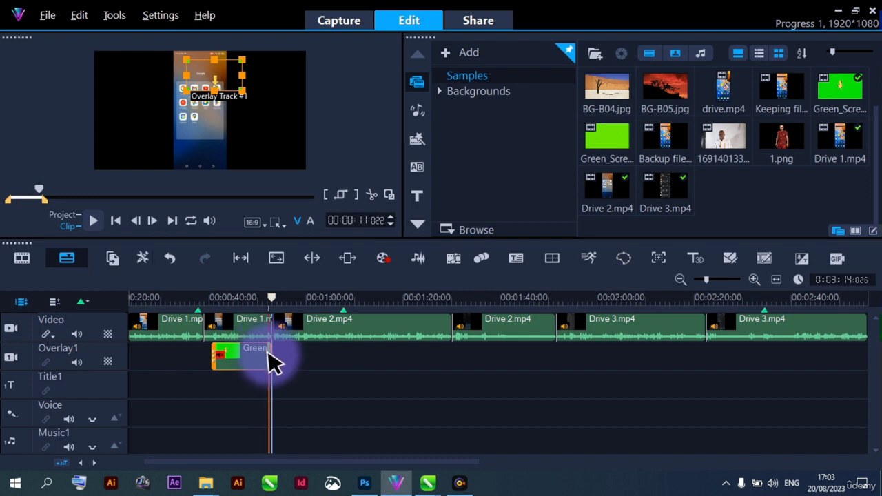
left_click_drag(272, 363, 339, 359)
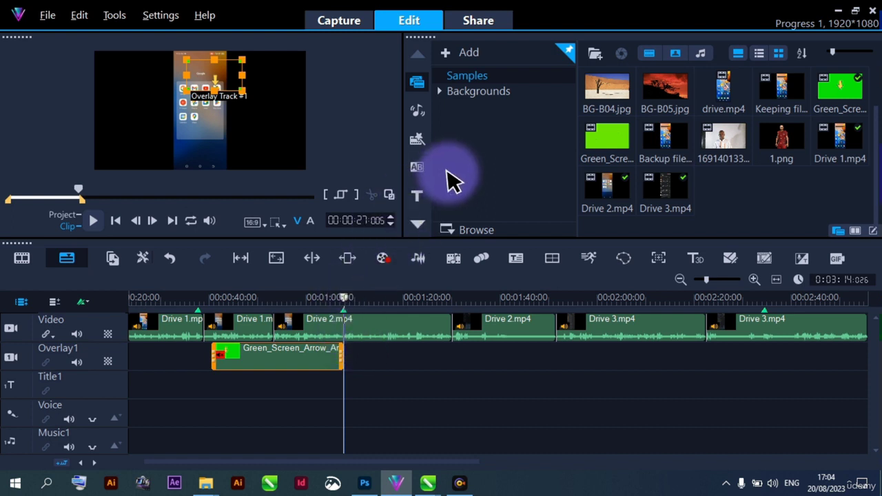
Step: Add a title reading "Free 15gb space" over the phone recording, just after the arrow overlay's end
left_click(417, 195)
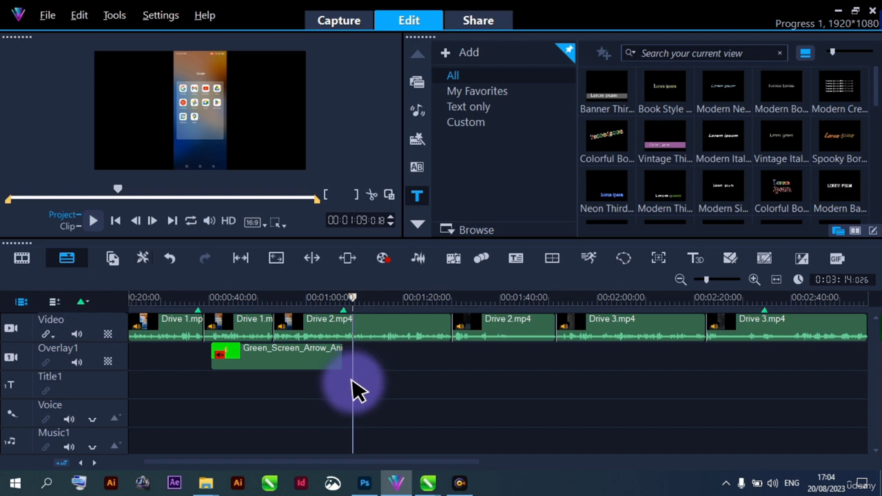
double_click(248, 135)
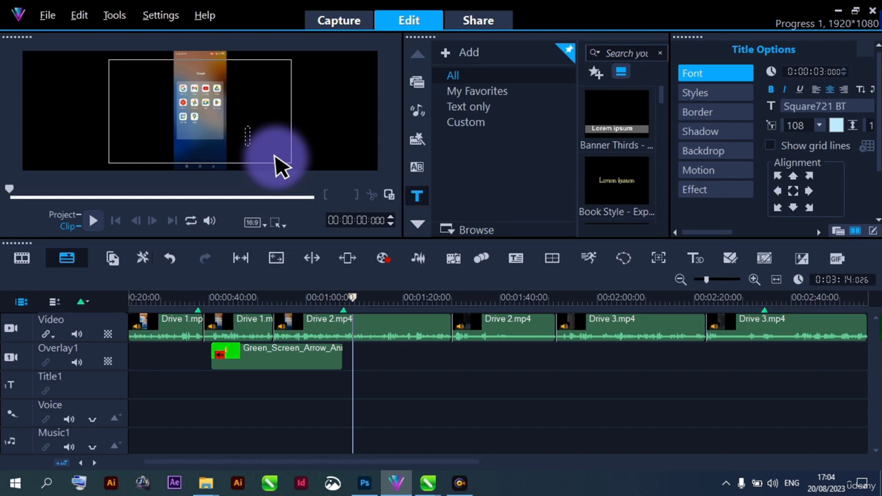
key("Caps_Lock")
type("F")
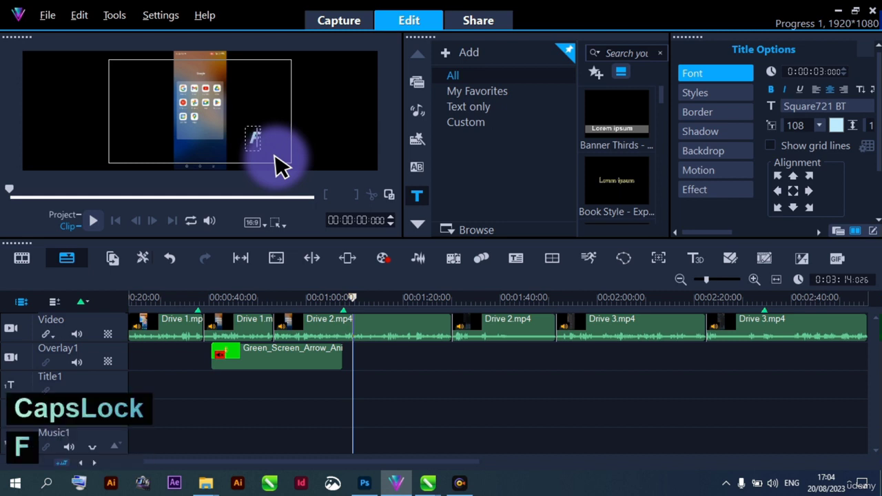
key("Caps_Lock")
type("ree ")
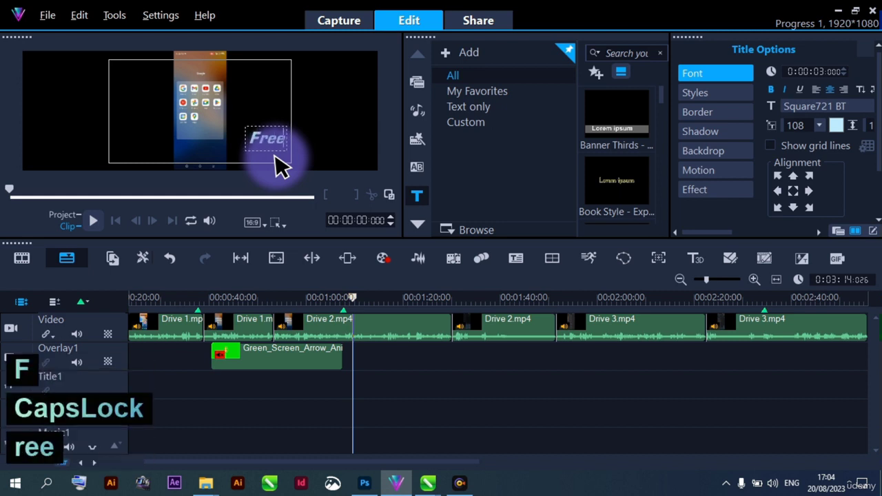
type("15")
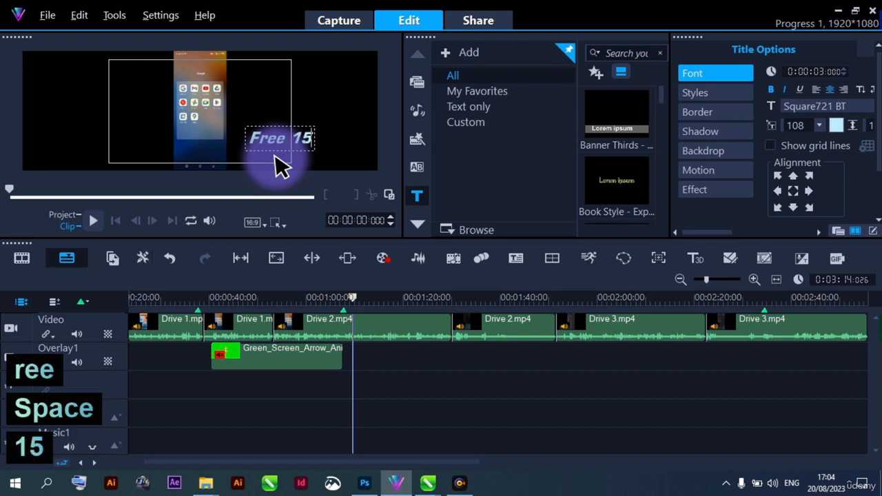
type("gb")
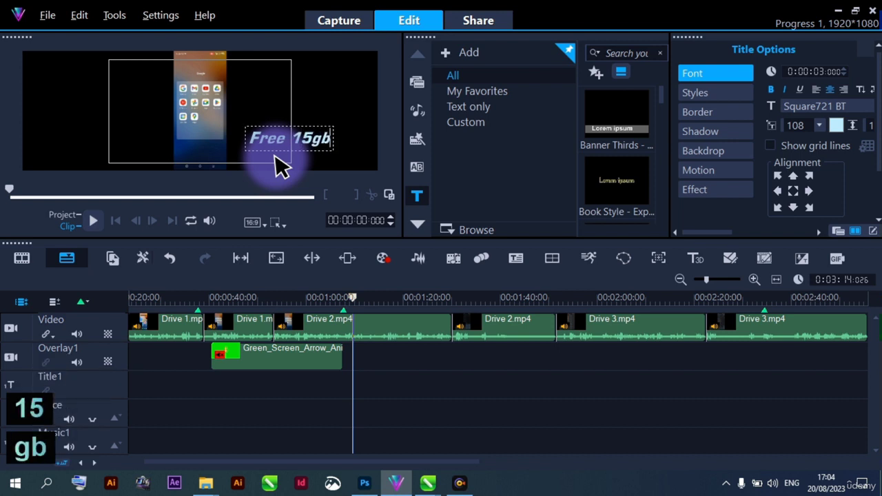
type(" sp")
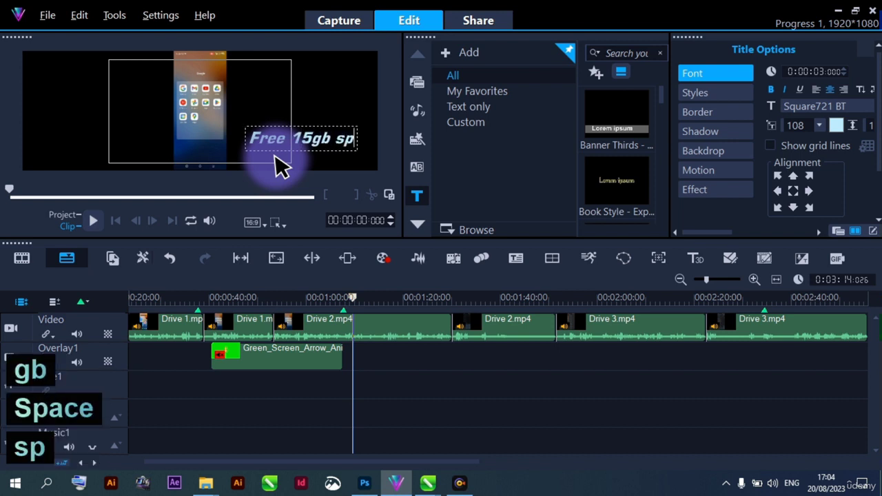
type("ace")
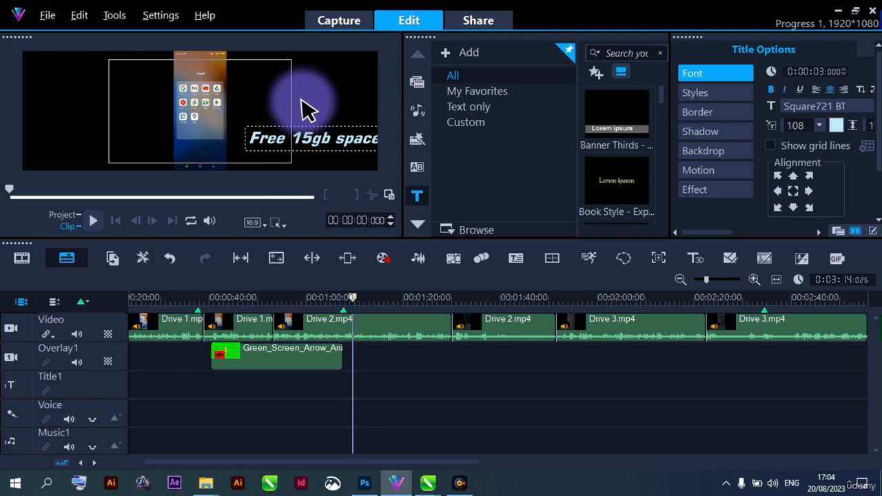
Step: Shrink the "Free 15gb space" title to font size 46 and place it to the left of the phone screen
left_click(314, 126)
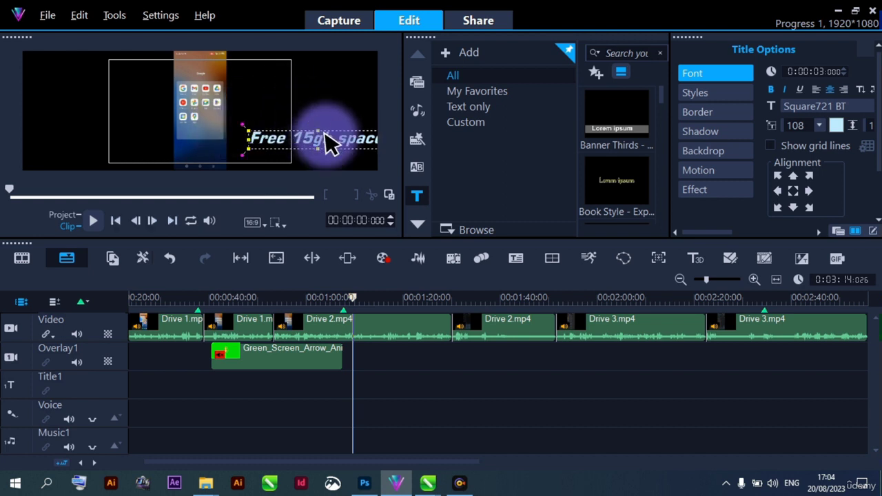
left_click(323, 115)
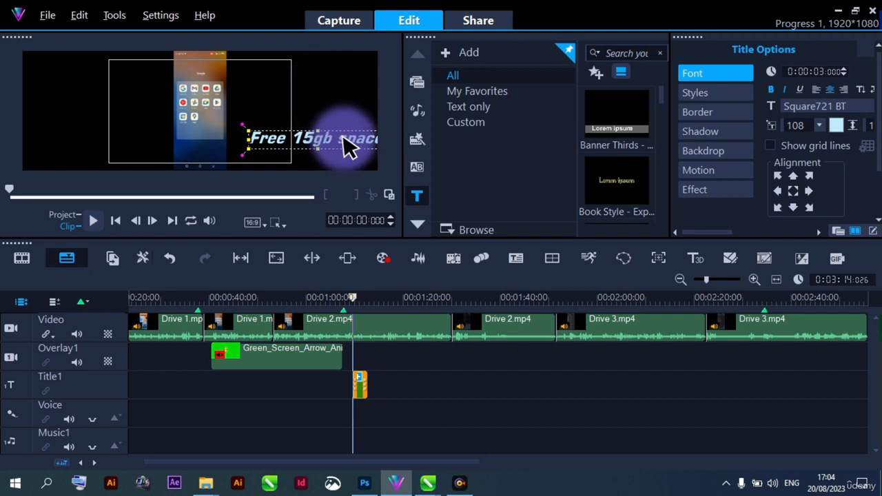
left_click_drag(342, 137, 148, 76)
left_click_drag(146, 74, 153, 73)
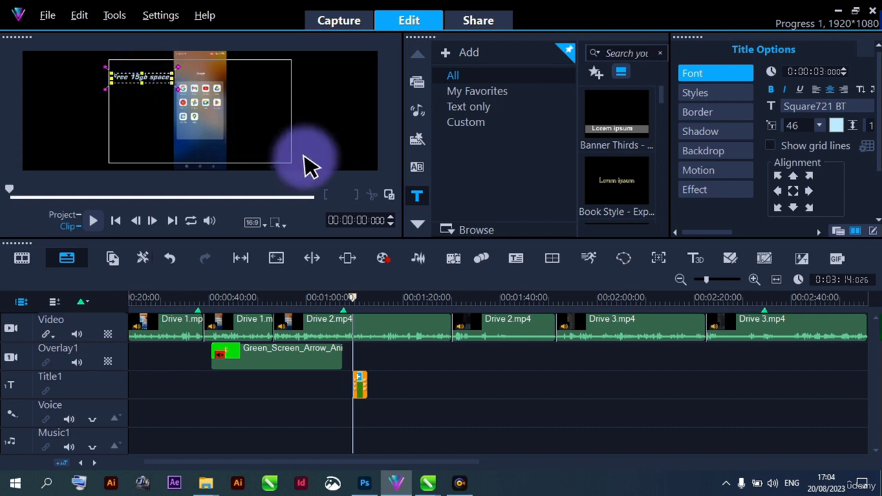
Step: Move the title clip to the Overlay1 track directly after the arrow clip and extend it to about 5 seconds
left_click(367, 388)
left_click(361, 384)
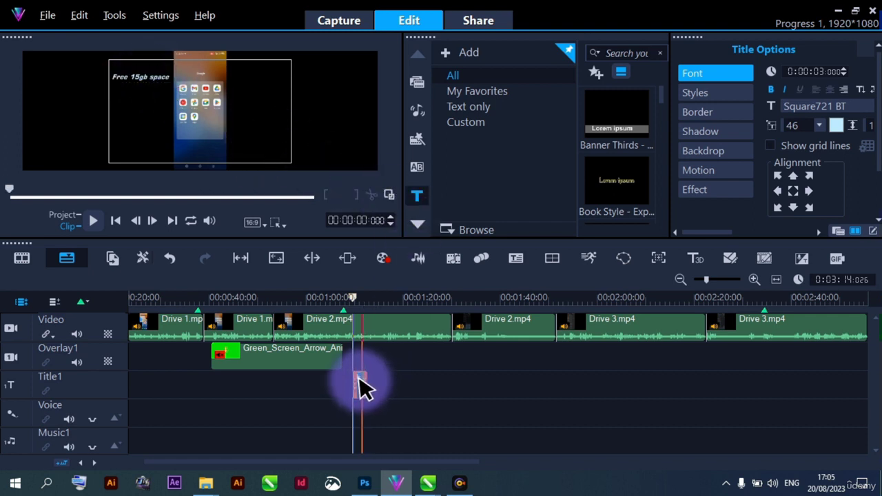
mouse_move(355, 363)
left_mouse_down()
mouse_move(353, 353)
mouse_move(374, 393)
mouse_move(358, 384)
mouse_move(360, 356)
left_mouse_up()
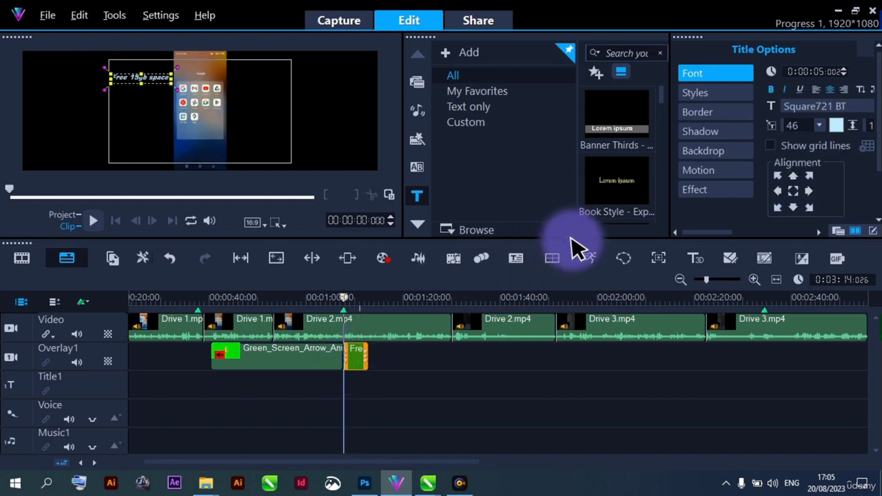
Step: Change the title's font to Seconda Round Shadow 3 Fill and check it in the enlarged preview
left_click(160, 89)
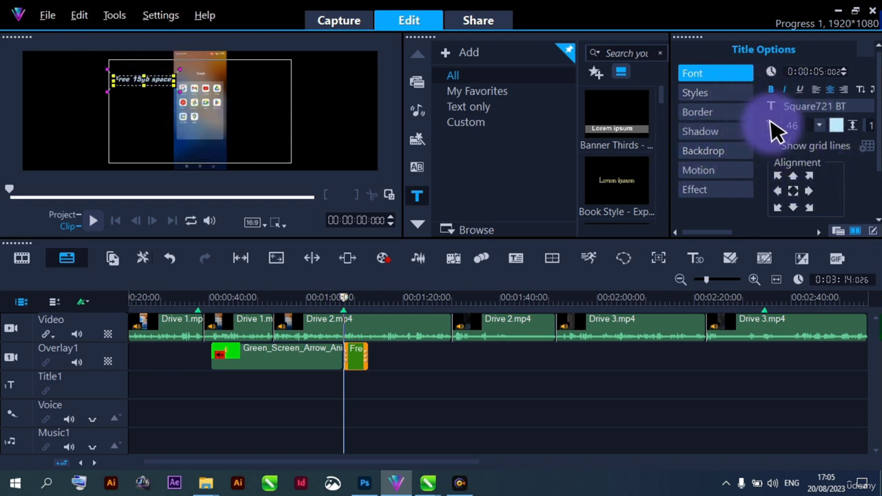
left_click(810, 111)
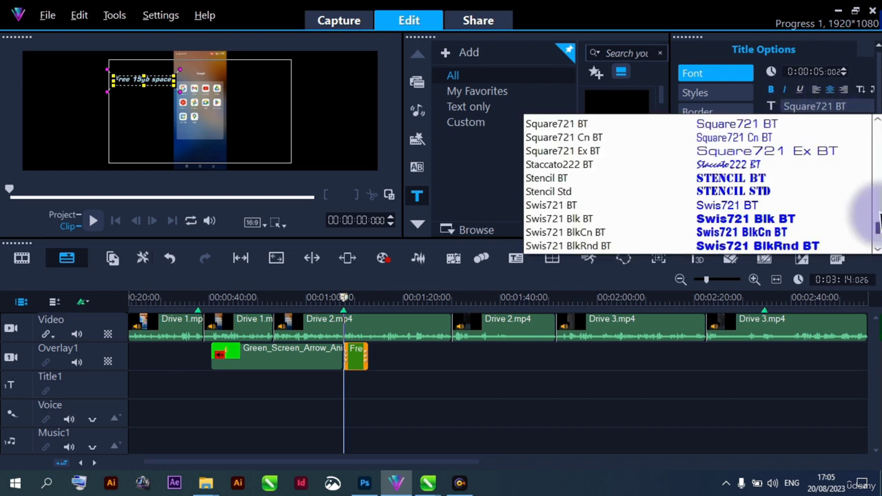
scroll(877, 227, "up", 10)
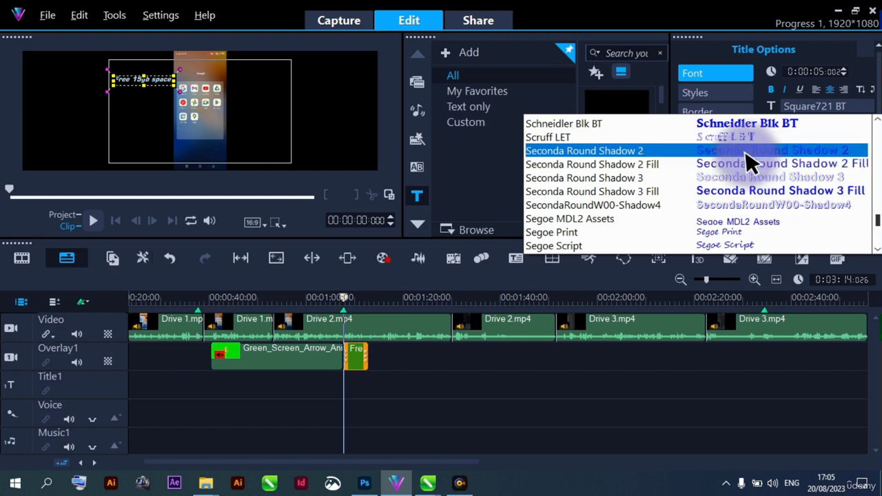
left_click(754, 201)
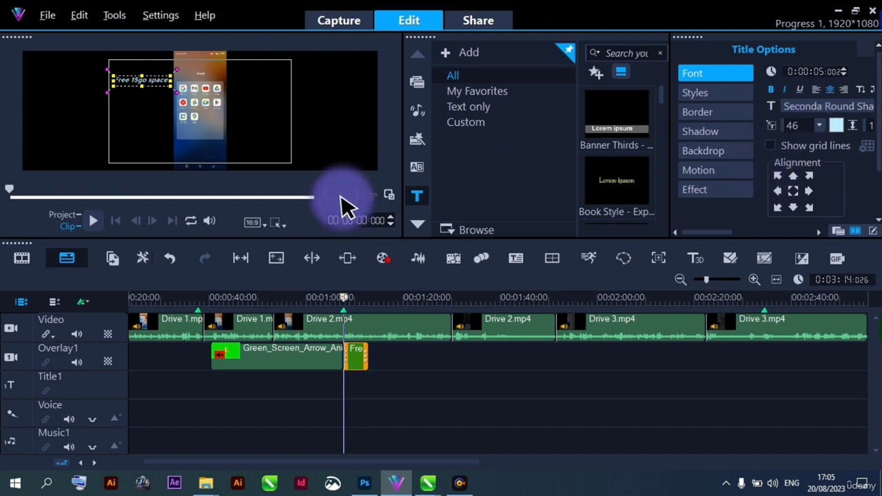
left_click(390, 199)
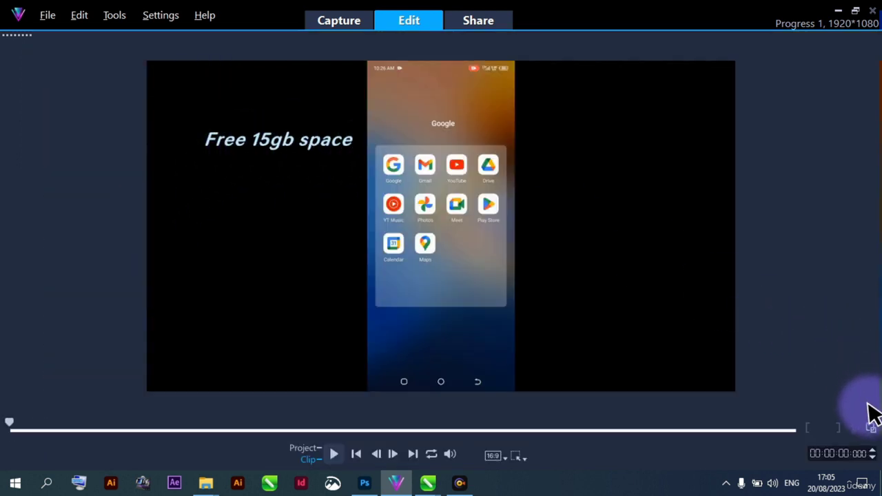
left_click(870, 427)
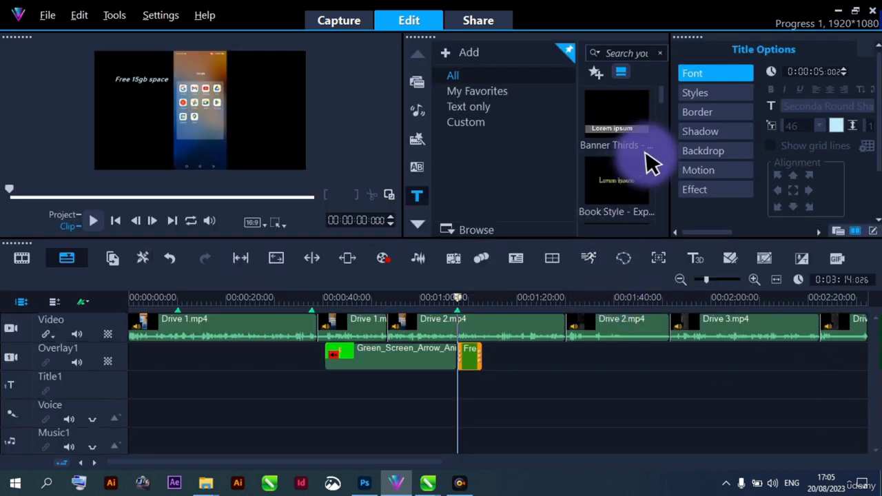
Step: Remove the italic style from the "Free 15gb space" title and set its font size to 50
left_click(473, 366)
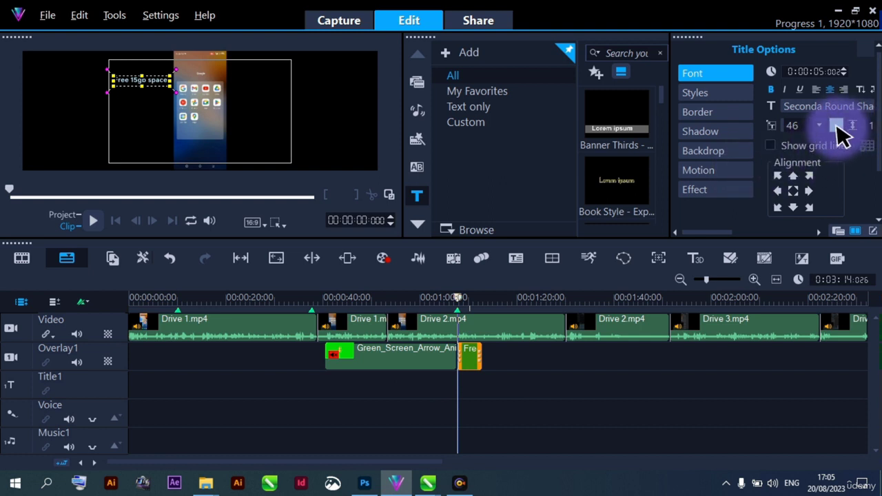
left_click(792, 125)
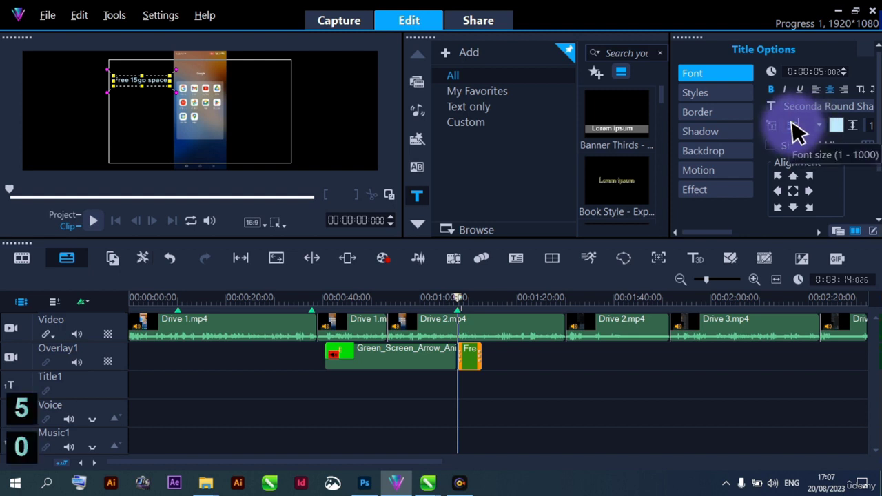
key("Return")
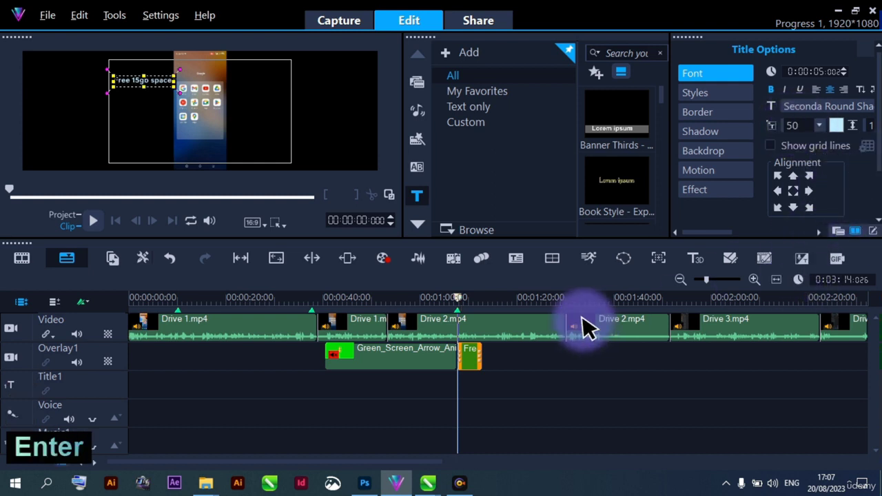
Step: Widen the title options area so that more of its font and color settings fit
left_click(836, 127)
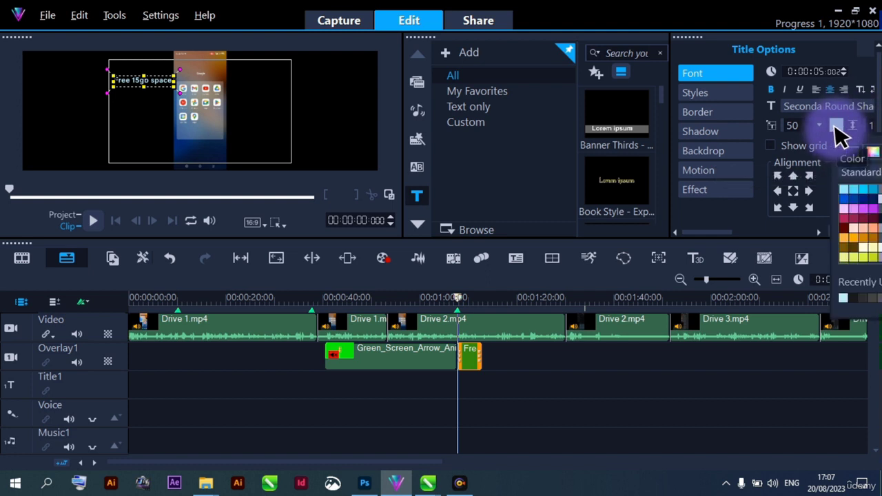
left_click(695, 232)
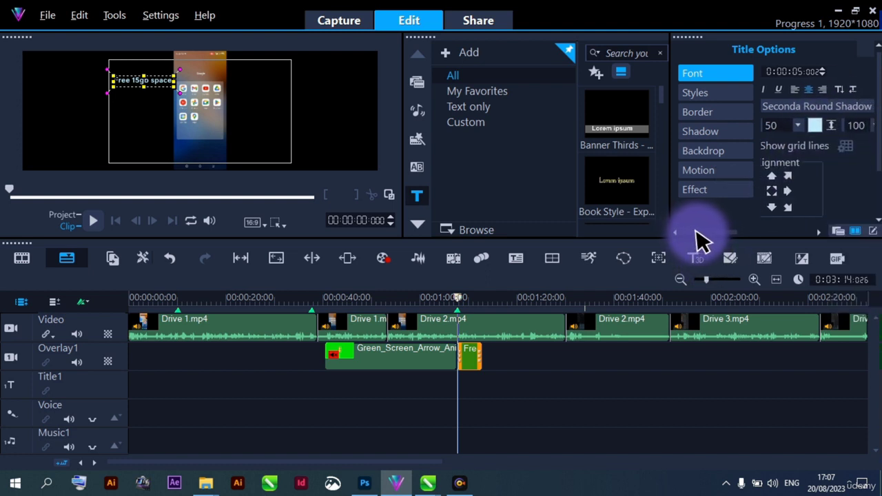
left_click_drag(696, 232, 706, 232)
left_click(779, 127)
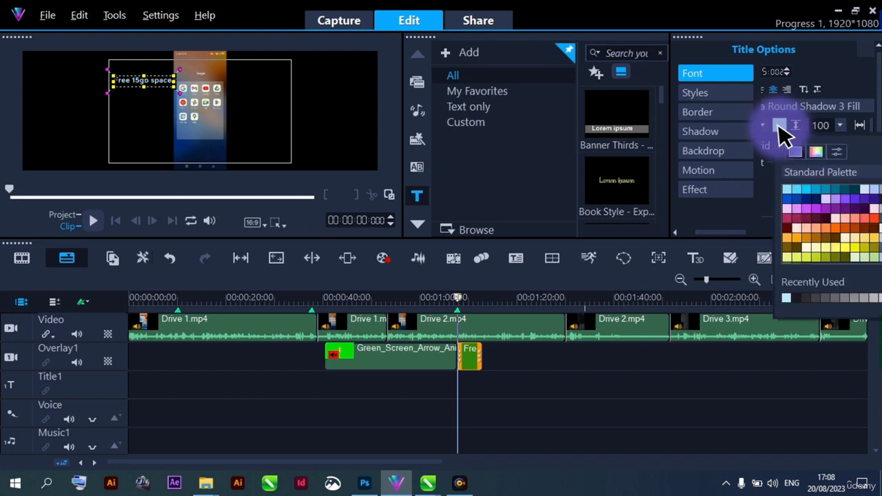
left_click(678, 107)
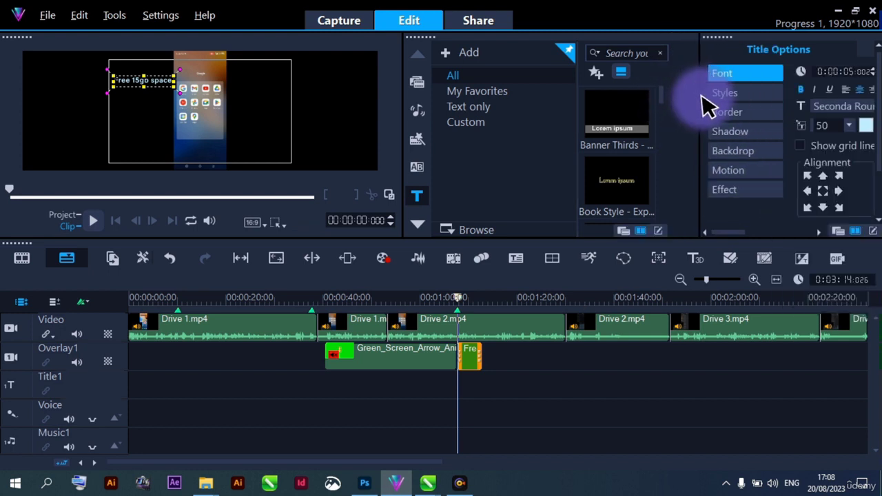
left_click_drag(701, 103, 658, 114)
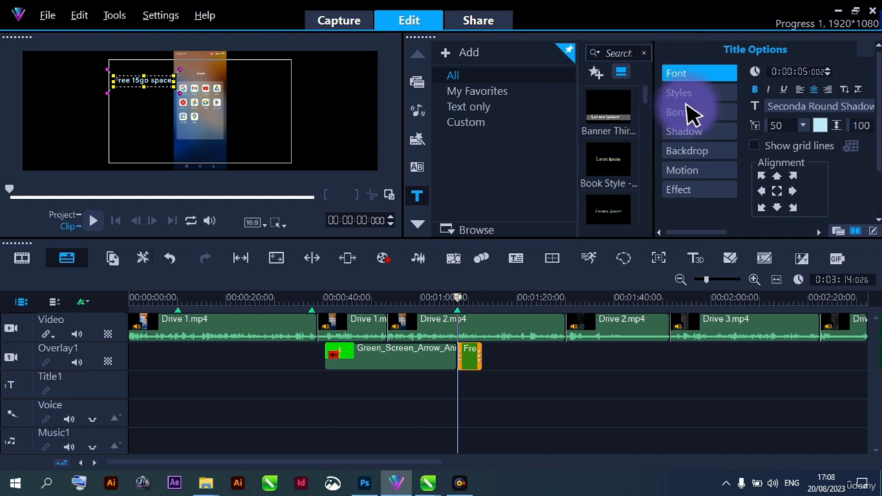
left_click_drag(686, 108, 689, 109)
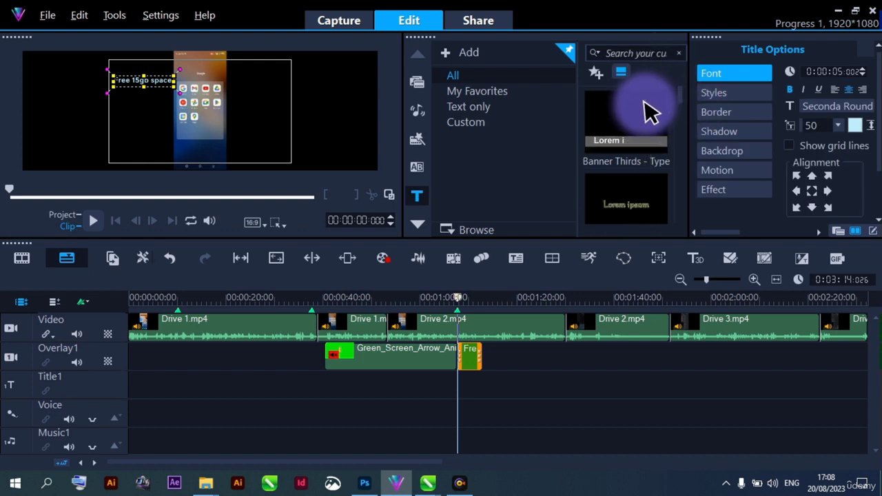
left_click_drag(648, 111, 646, 112)
Step: Set the "Free 15gb space" title's text color to golden yellow from the Standard Palette
left_click(813, 128)
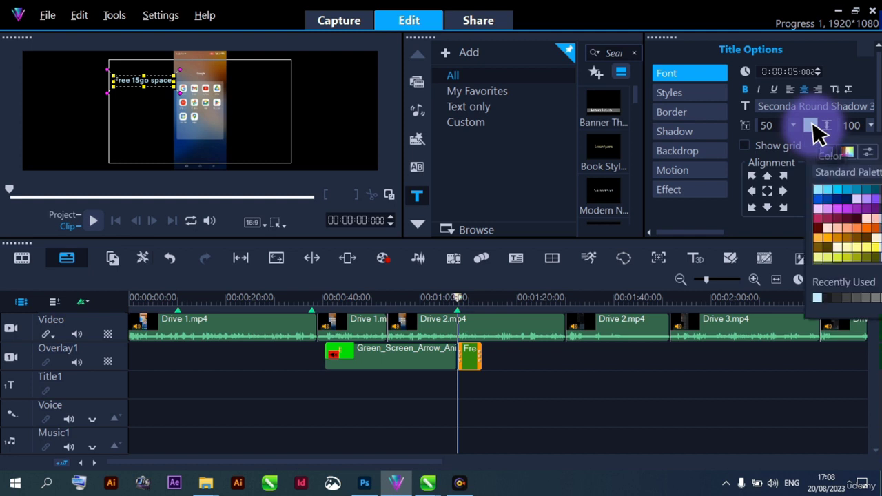
left_click_drag(691, 232, 705, 230)
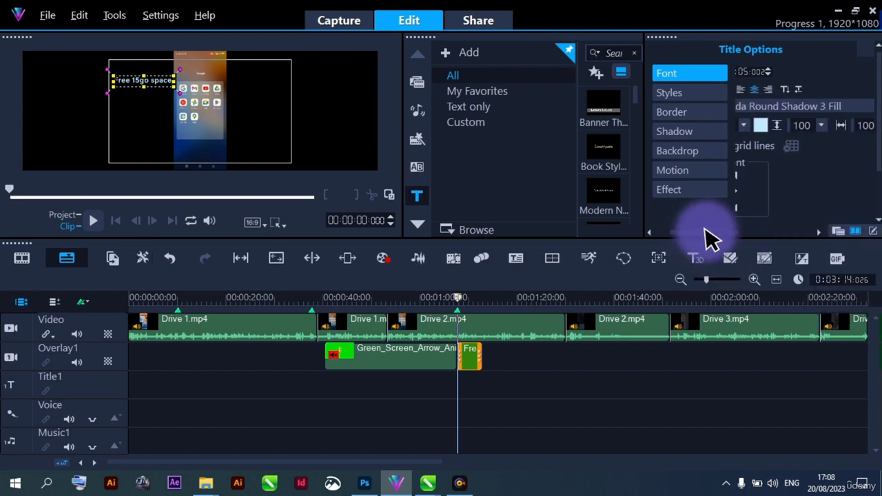
left_click(758, 126)
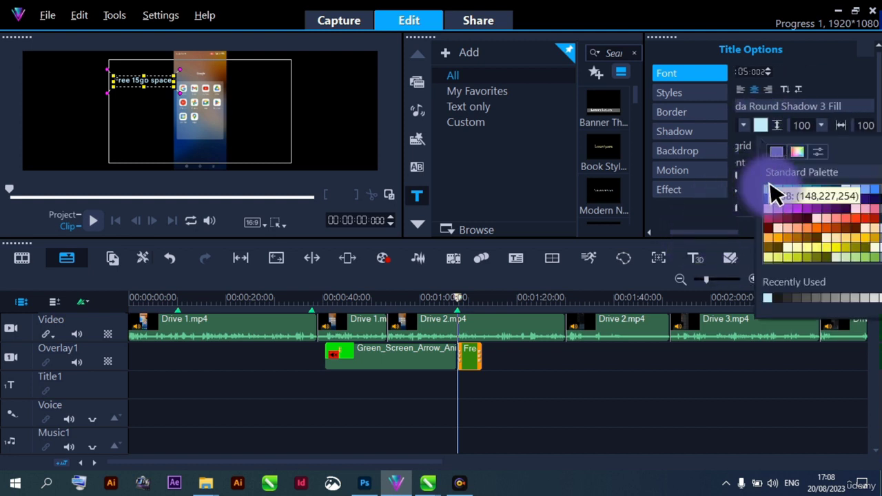
left_click(784, 174)
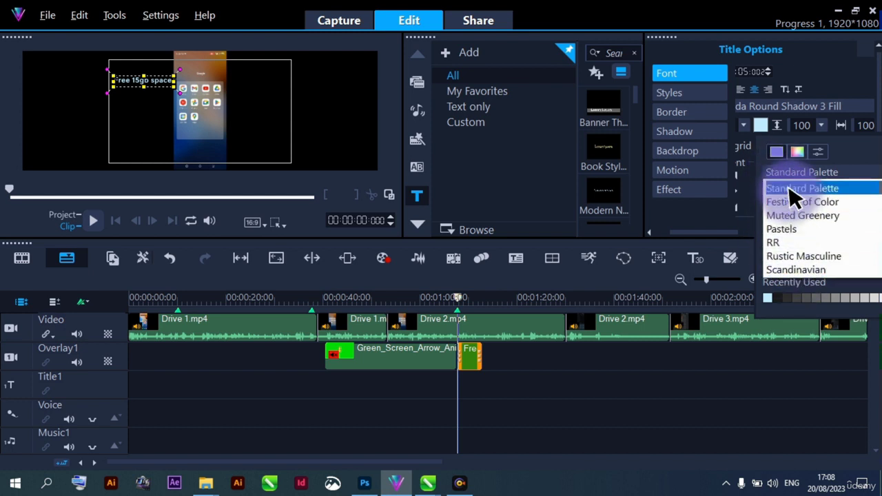
left_click(785, 189)
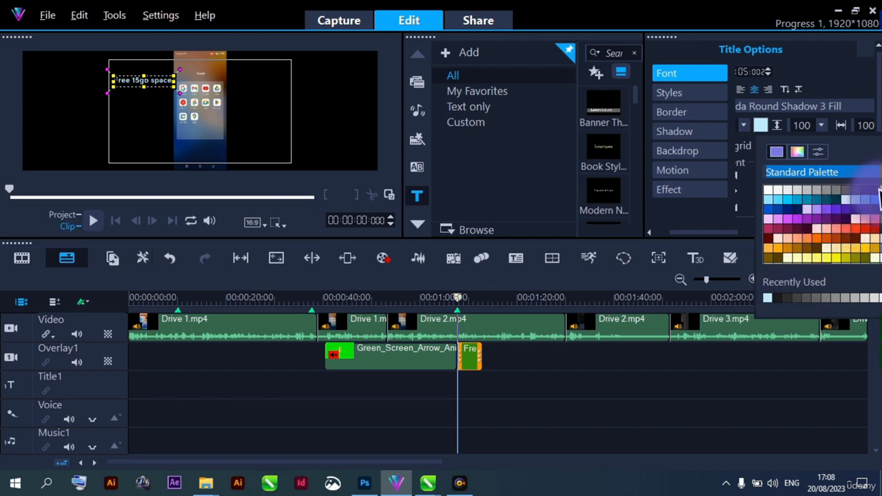
left_click(777, 209)
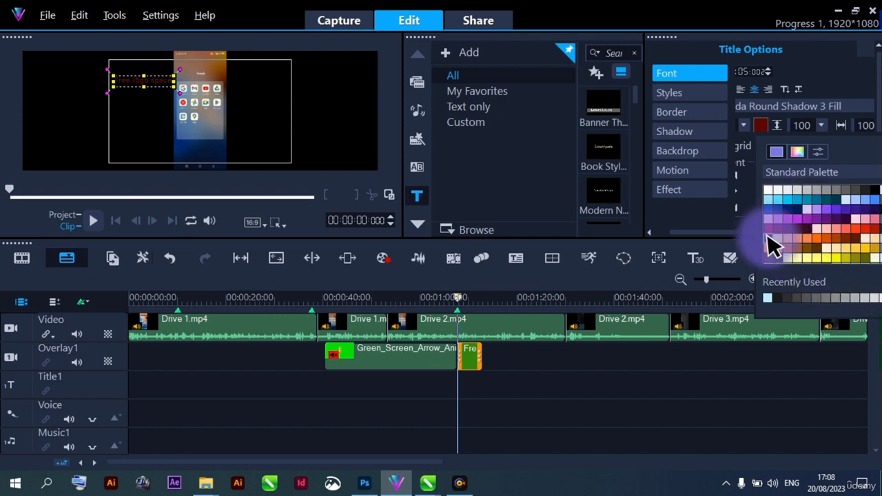
left_click(867, 256)
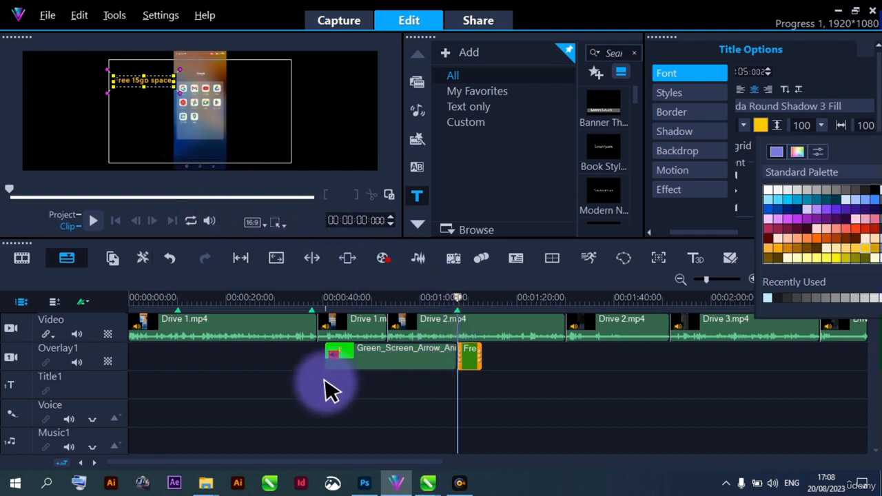
Step: Try several preset text styles on the title and apply the green one with a pale outline
left_click(679, 92)
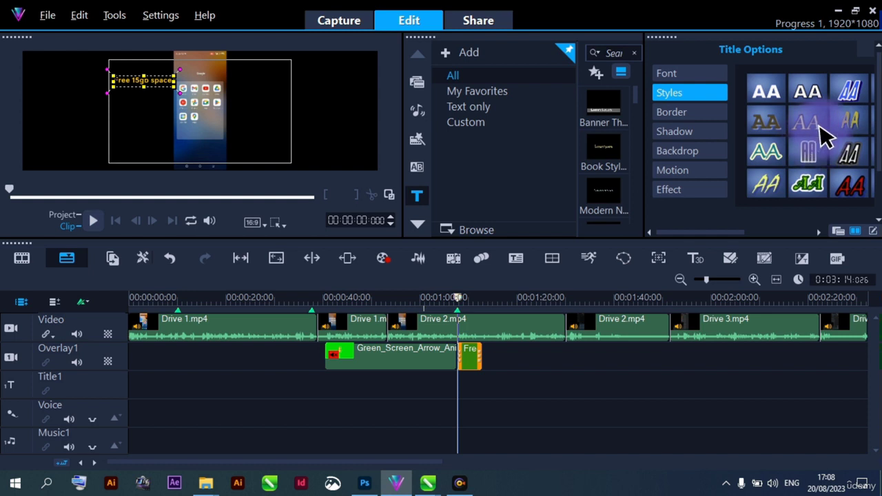
scroll(875, 127, "down", 2)
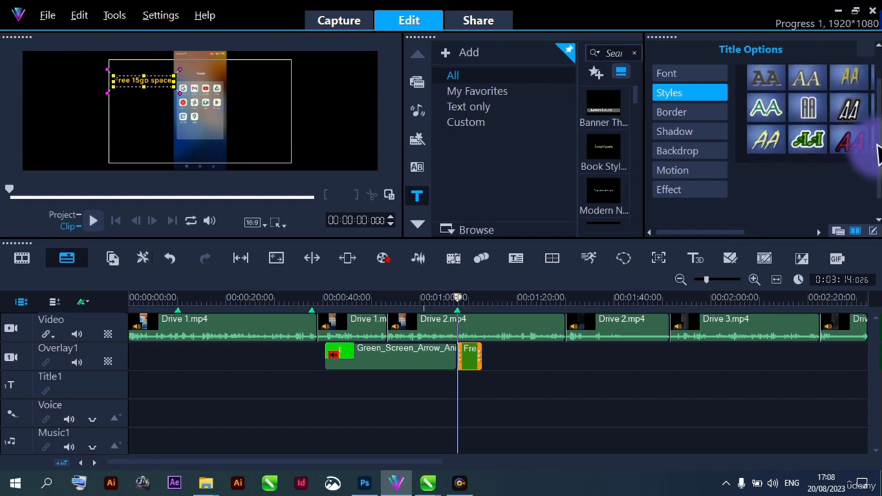
left_click(815, 140)
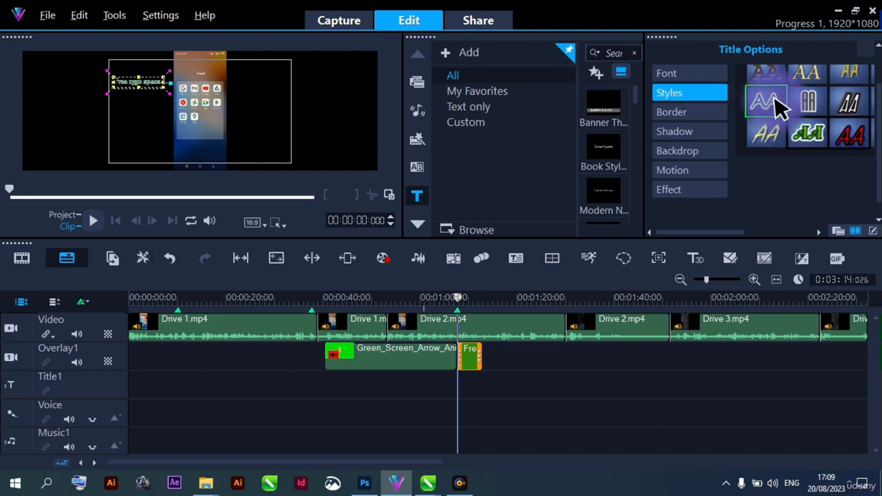
left_click(806, 74)
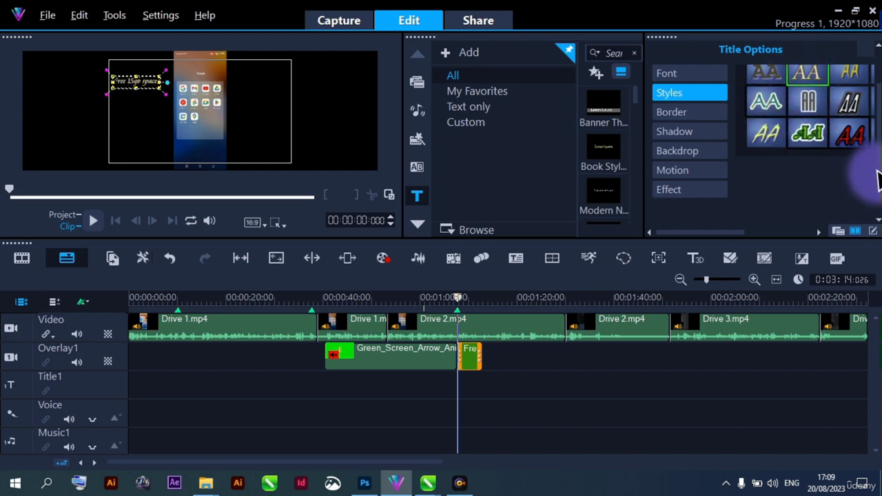
scroll(872, 138, "up", 2)
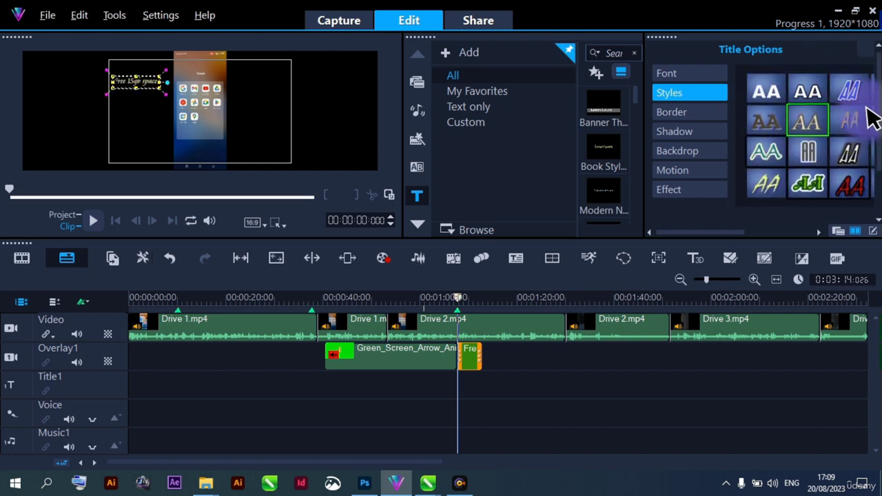
left_click(803, 97)
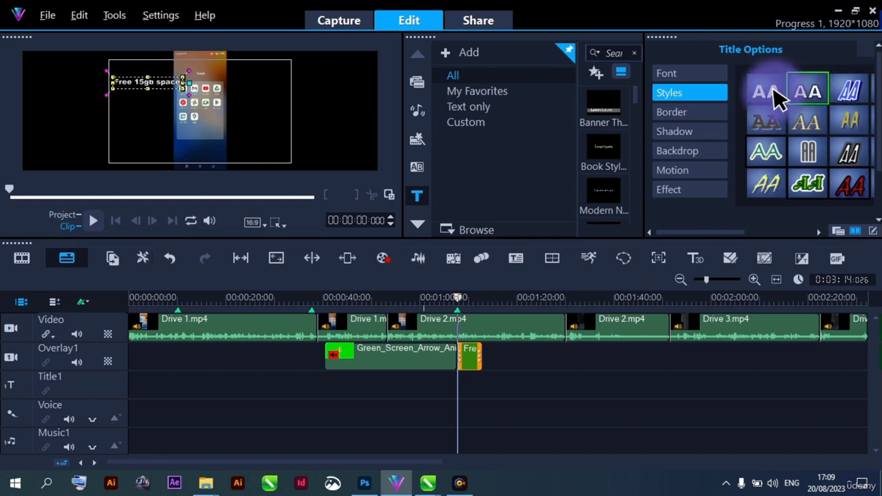
left_click(768, 118)
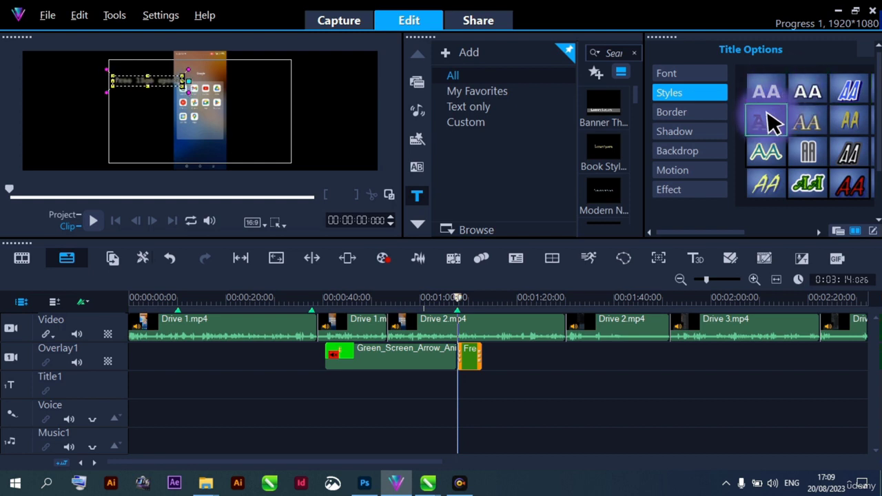
left_click(777, 155)
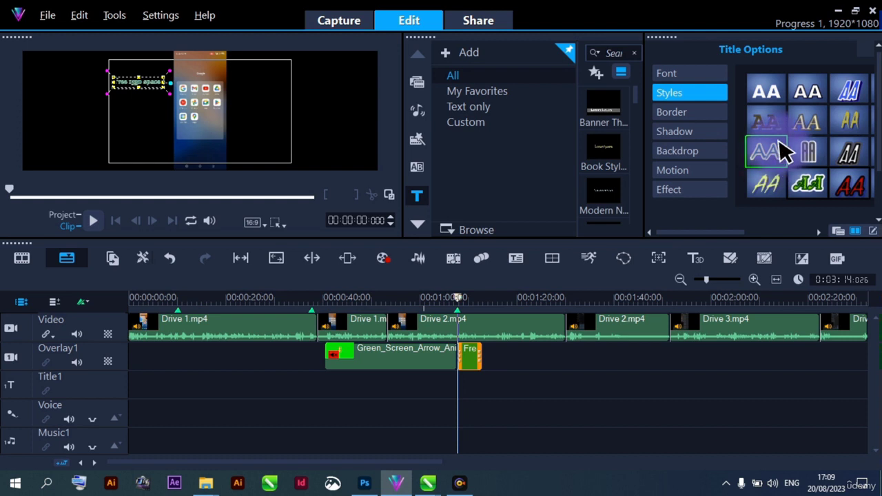
Step: Set the title's border width to 27 and change its line color to near-black
left_click(692, 113)
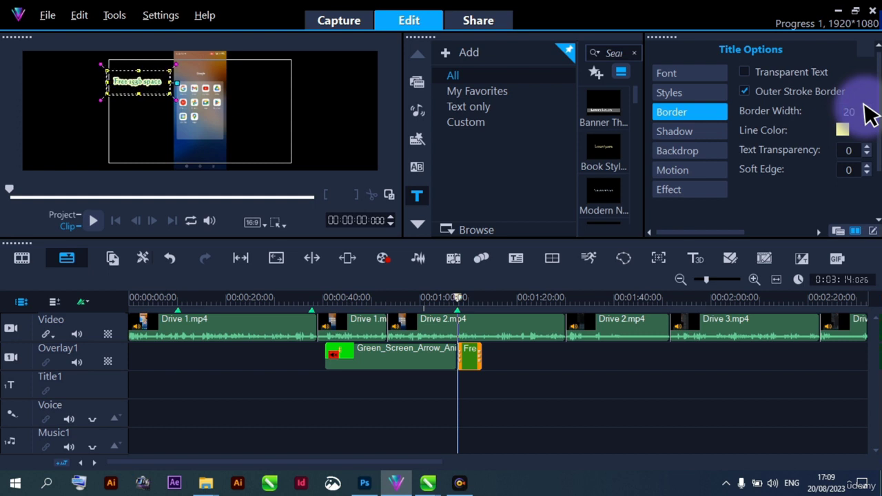
left_click(865, 107)
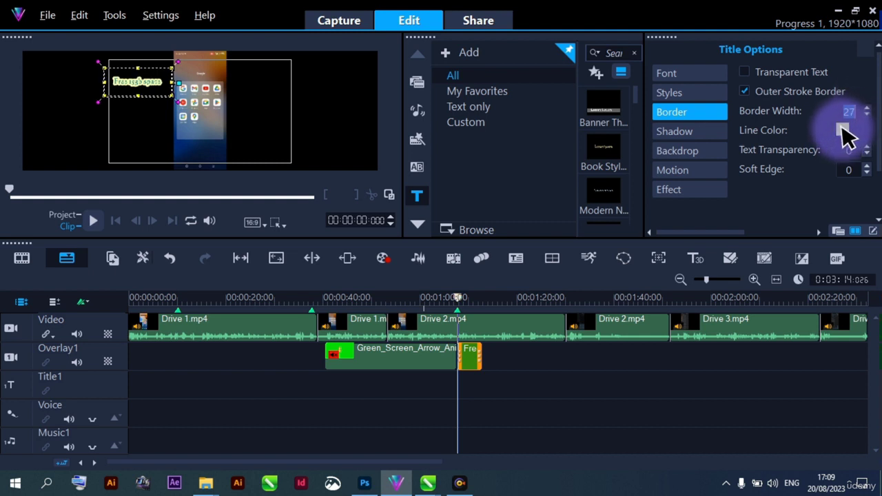
left_click(841, 129)
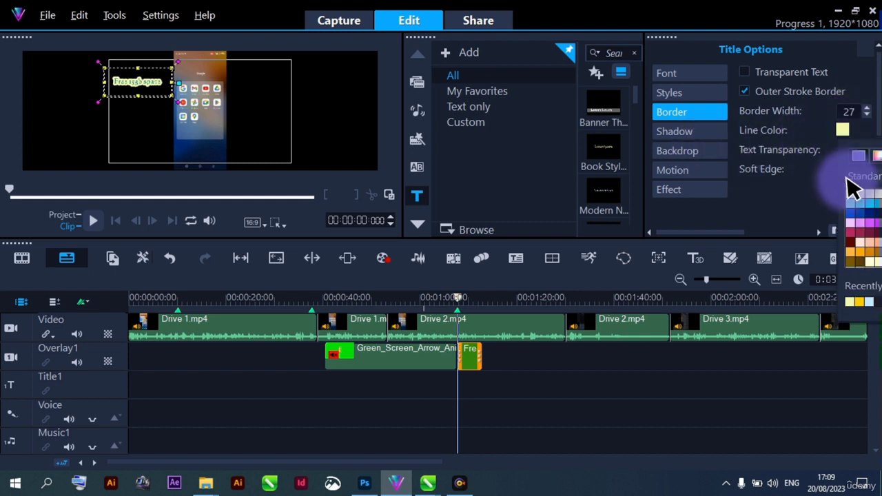
left_click(704, 240)
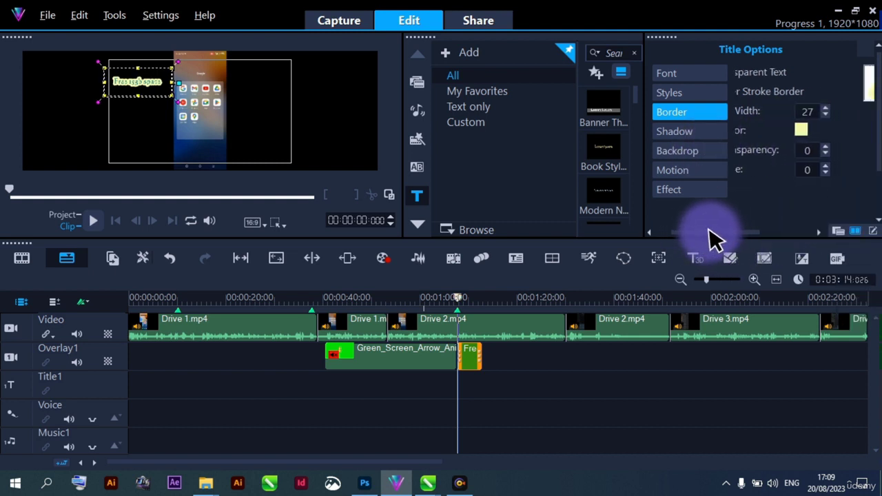
left_click(780, 131)
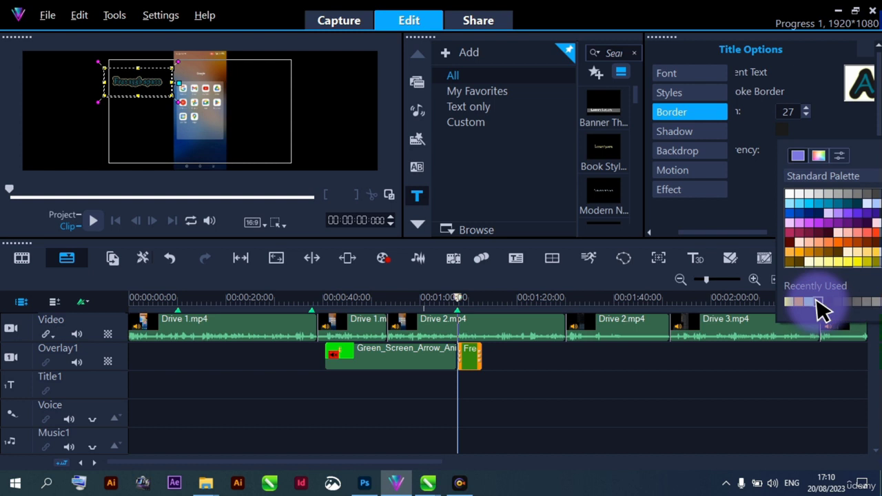
left_click(775, 83)
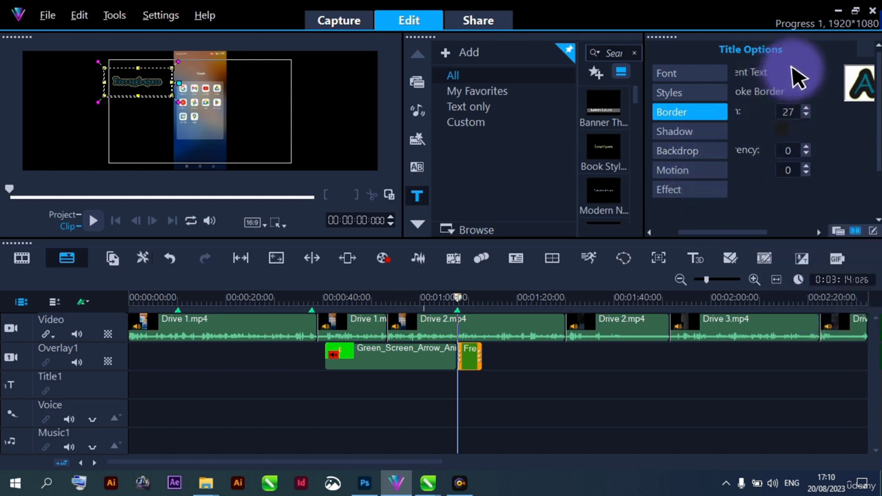
left_click_drag(680, 231, 665, 230)
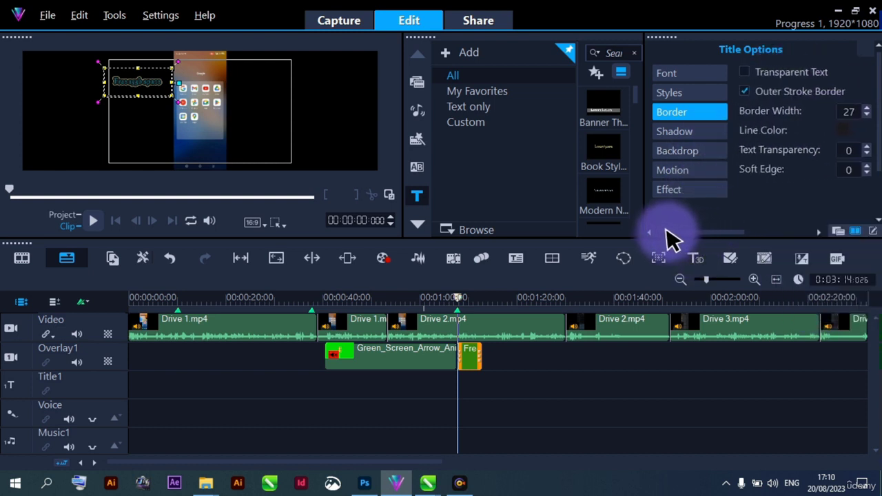
Step: Compare the glow, drop, extrude and no-shadow variants on the title and apply the Extrude shadow
left_click(689, 132)
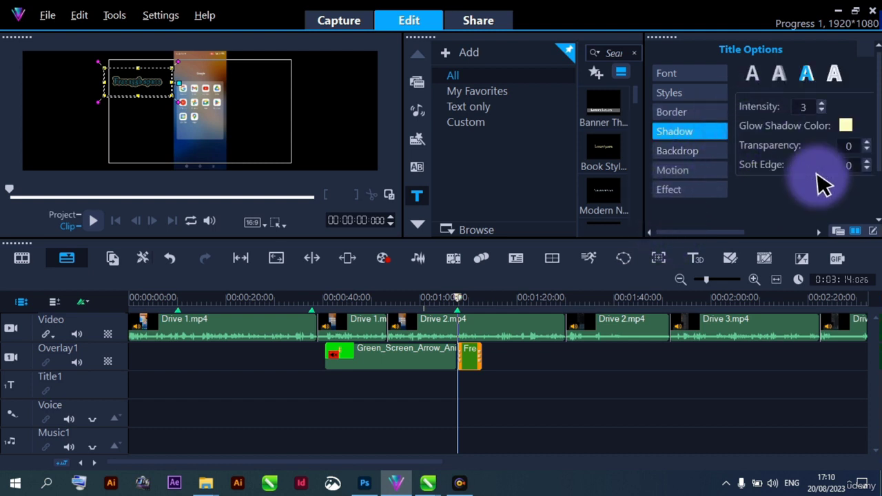
left_click(835, 76)
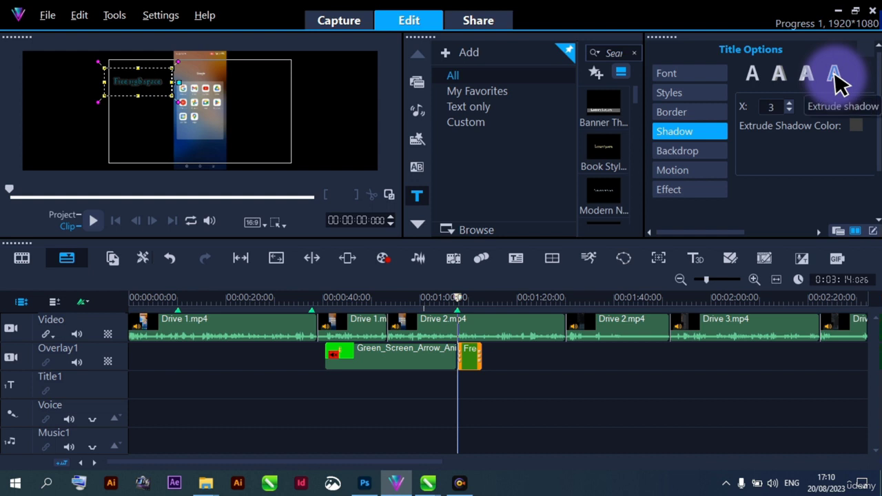
left_click(807, 75)
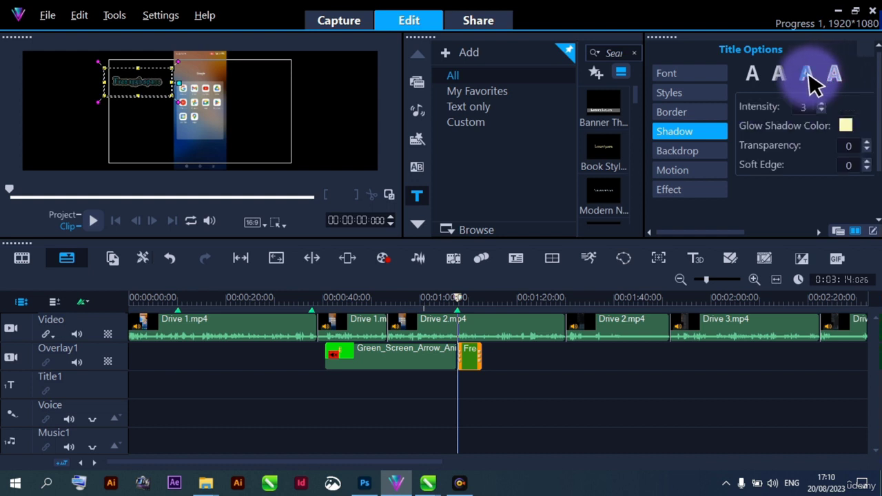
left_click(783, 80)
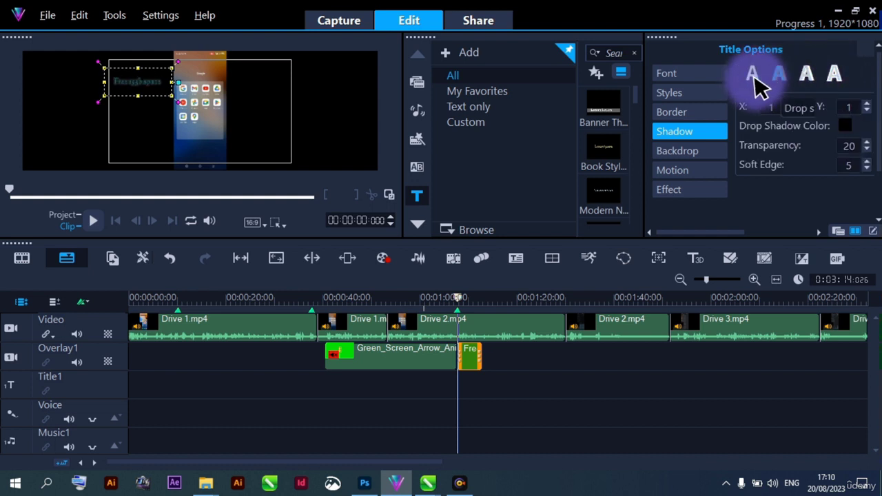
left_click(758, 83)
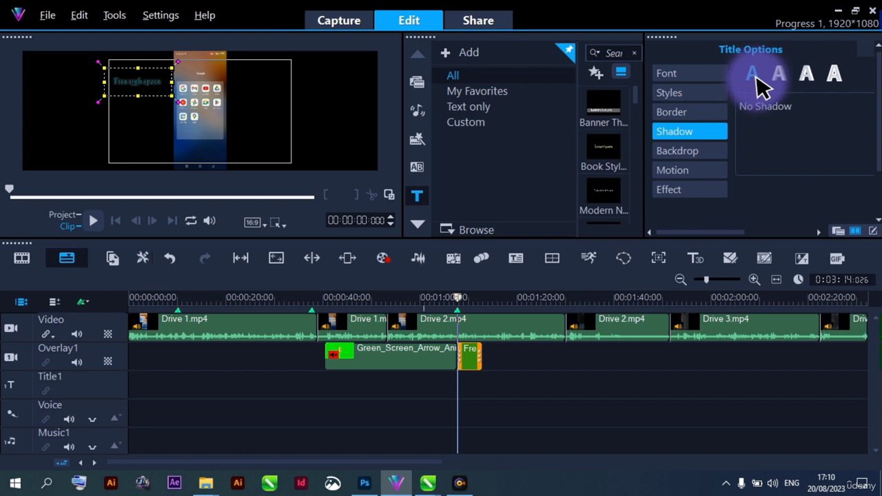
left_click(834, 80)
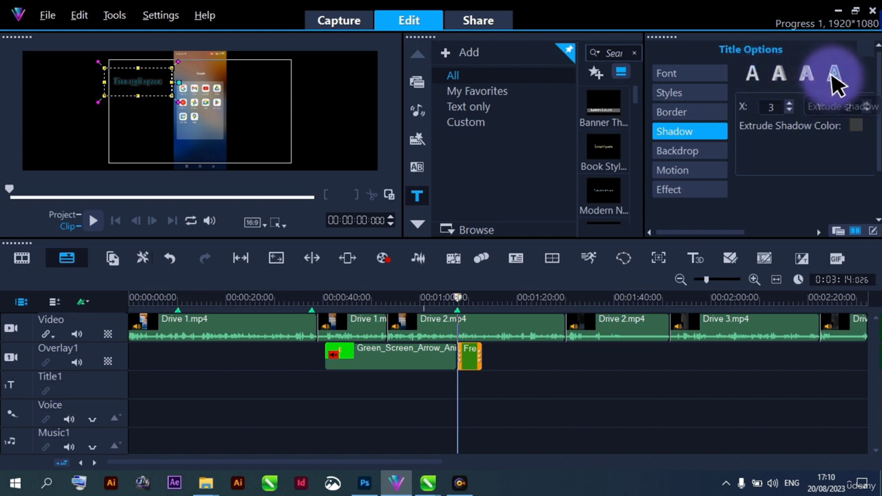
Step: Try the solid background bar as the title's backdrop and return the backdrop type to None
left_click(687, 155)
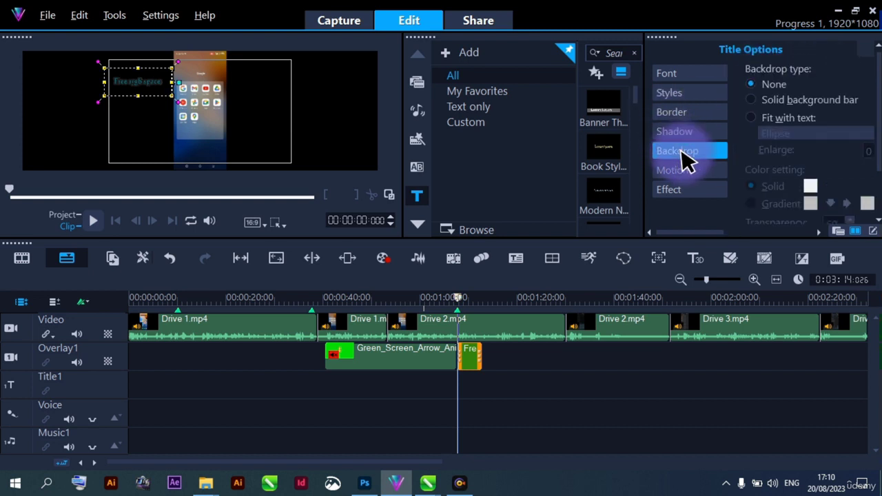
left_click(753, 100)
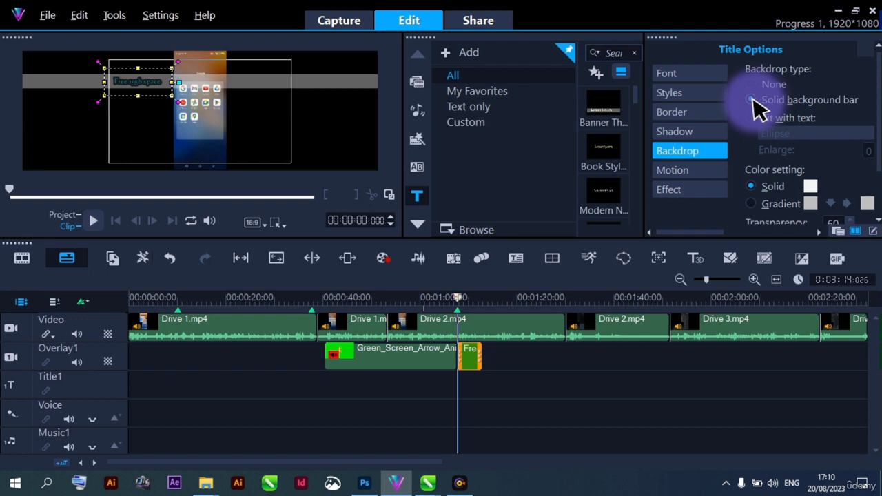
left_click(751, 100)
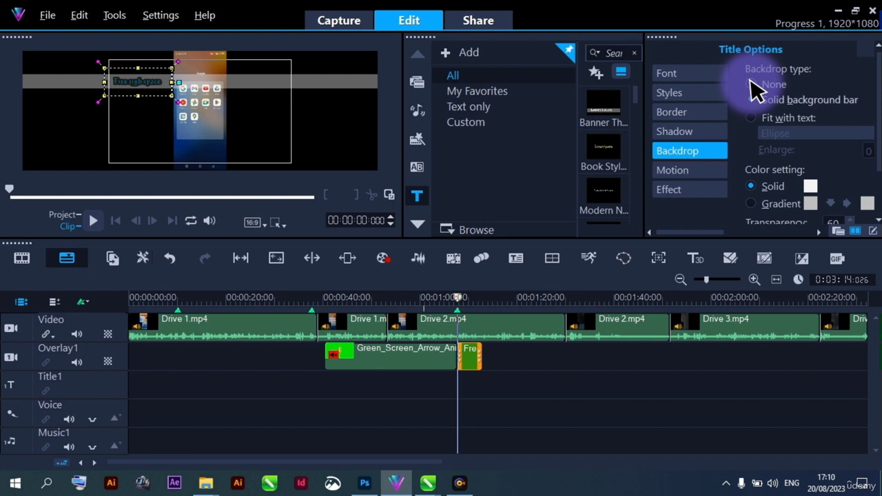
left_click(753, 82)
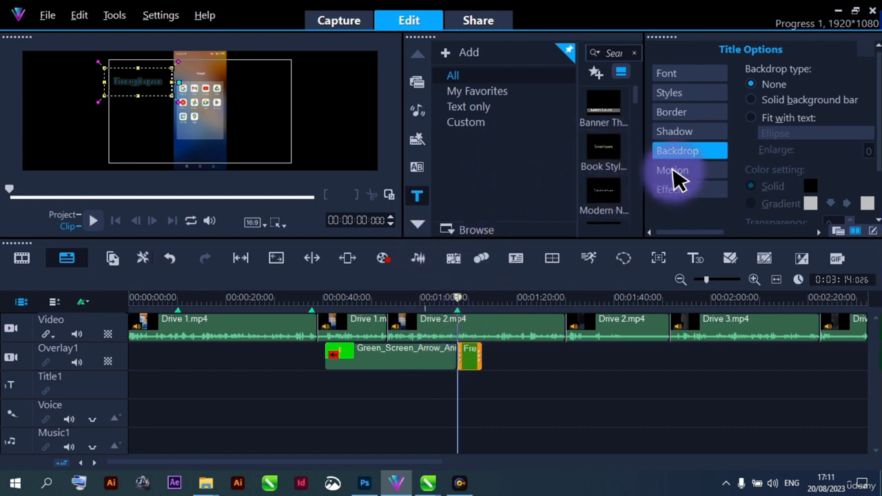
Step: Play the project through the title section to preview the styled text over the video
left_click(448, 381)
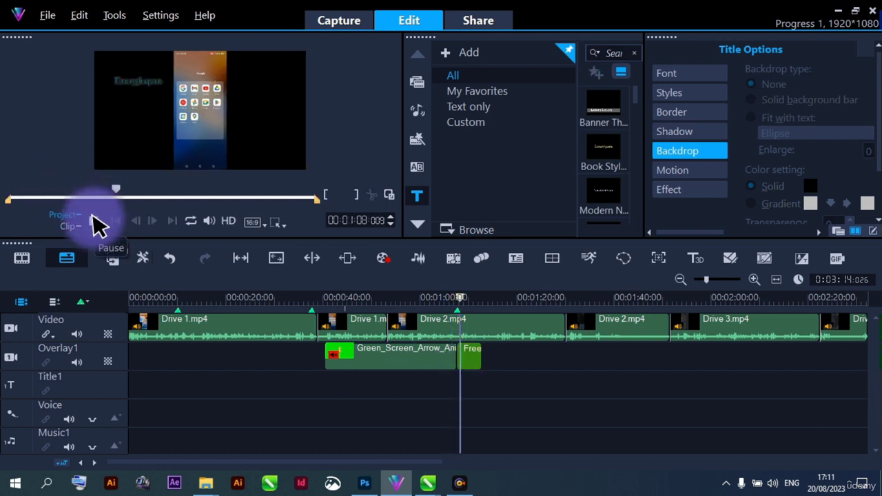
left_click(93, 217)
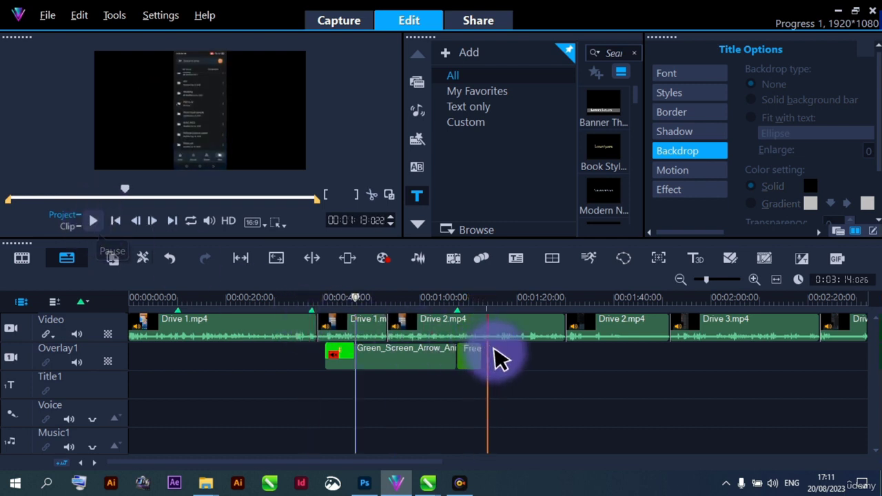
Step: Apply the first Drop preset as the "Free 15gb space" title's Enter animation and play the clip to preview it
left_click(467, 359)
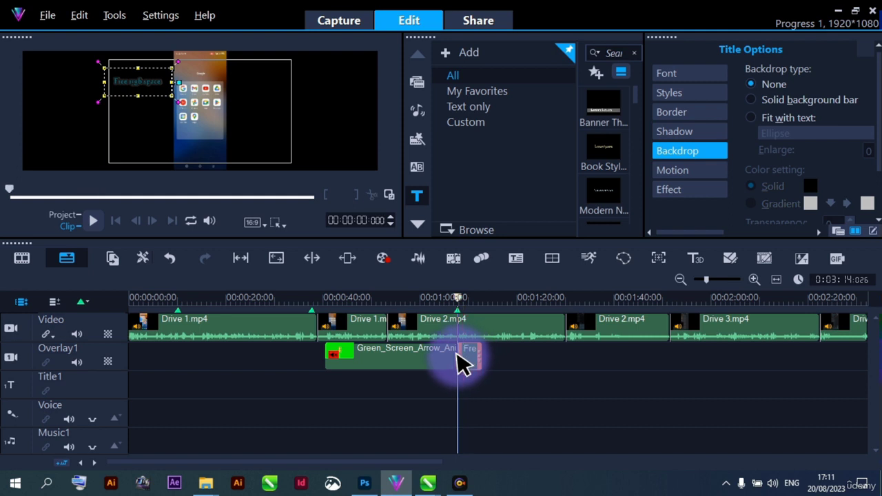
left_click(673, 171)
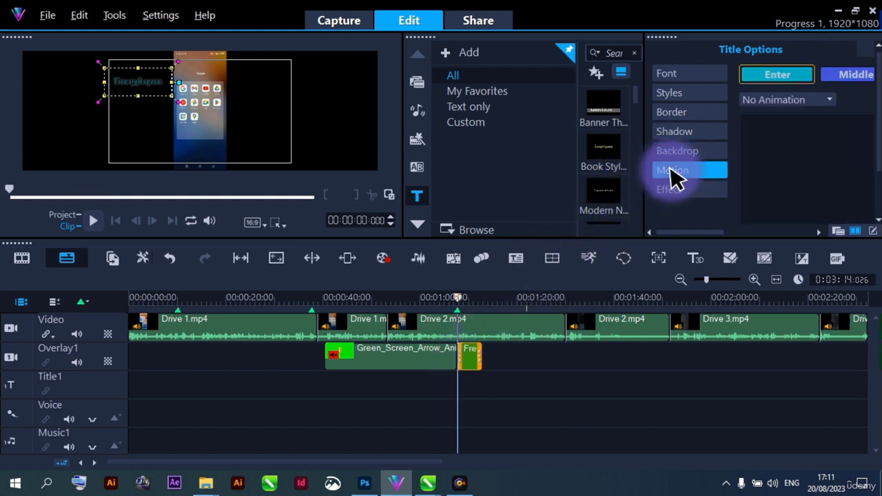
left_click(466, 364)
left_click(470, 363)
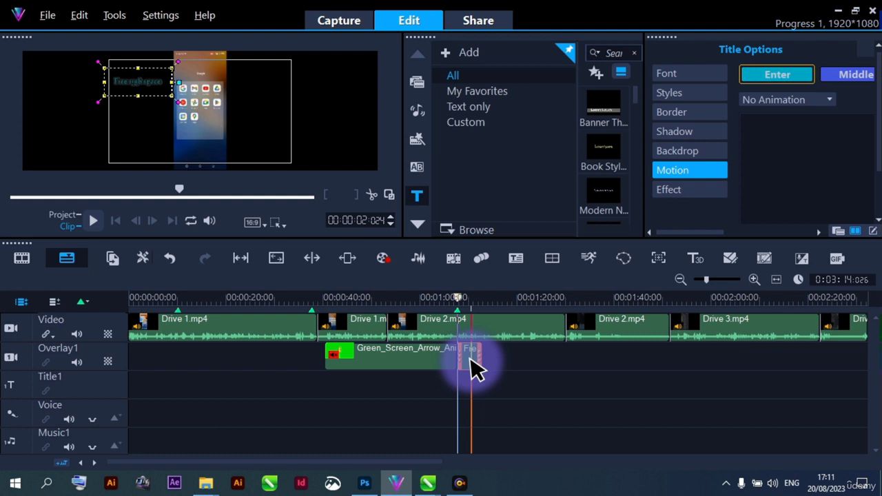
left_click_drag(476, 368, 469, 372)
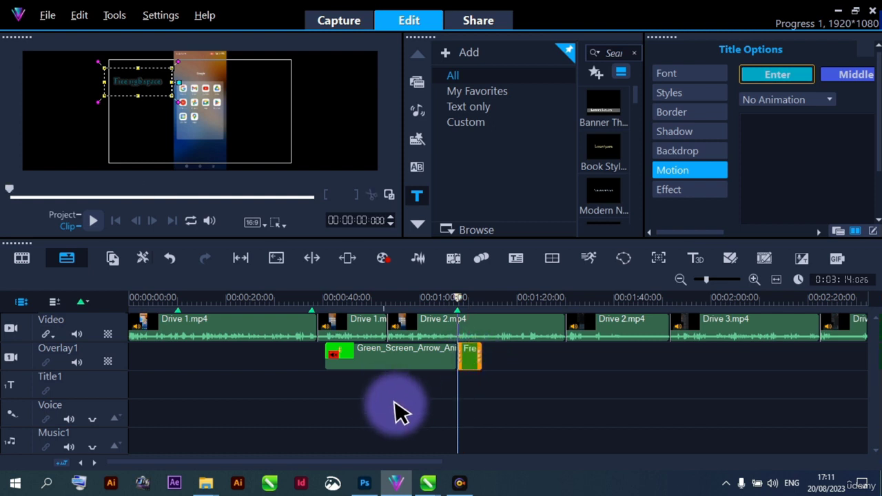
left_click(759, 100)
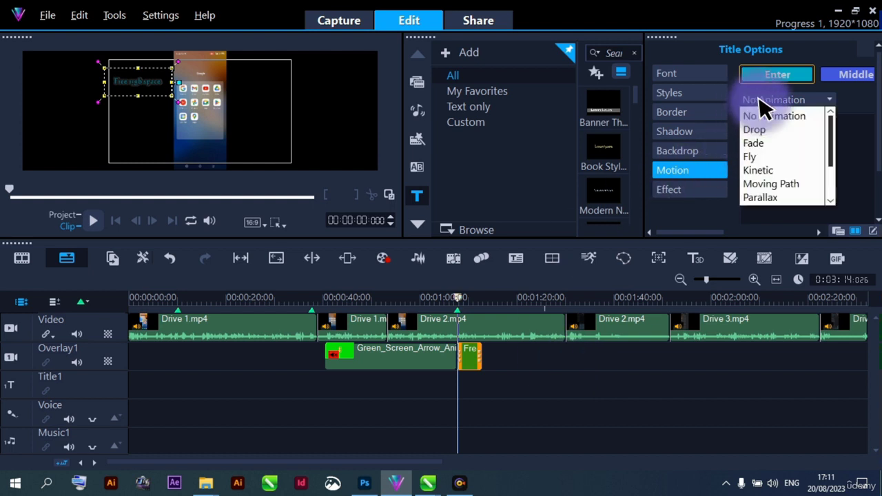
left_click(766, 138)
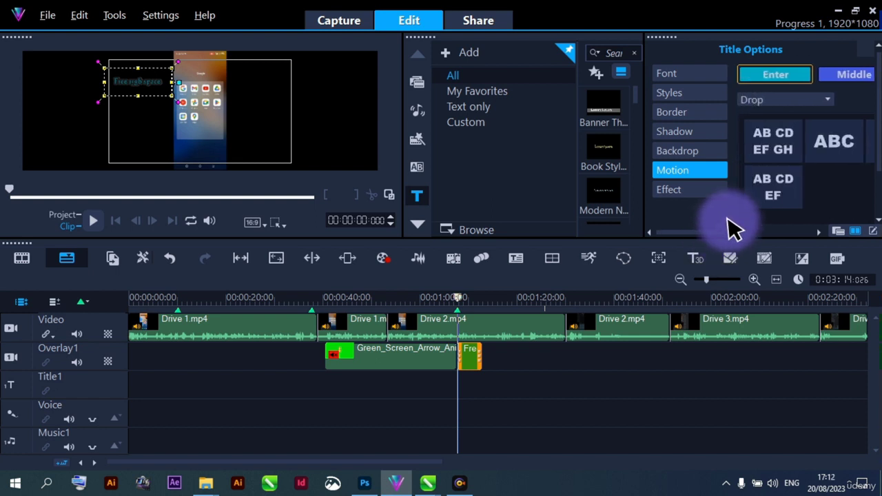
left_click(784, 145)
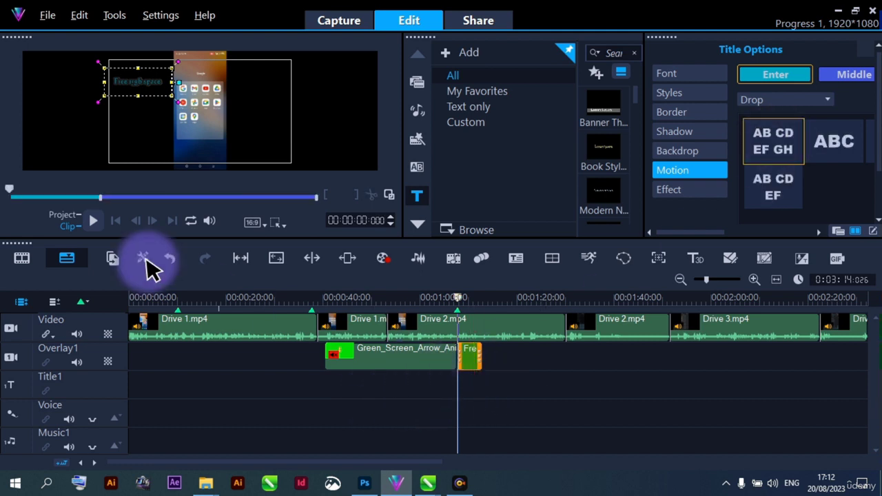
left_click(93, 220)
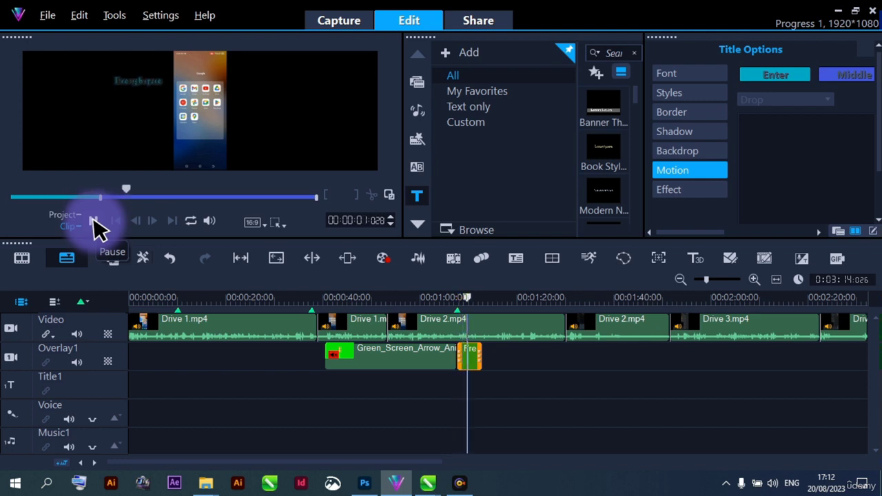
left_click(94, 221)
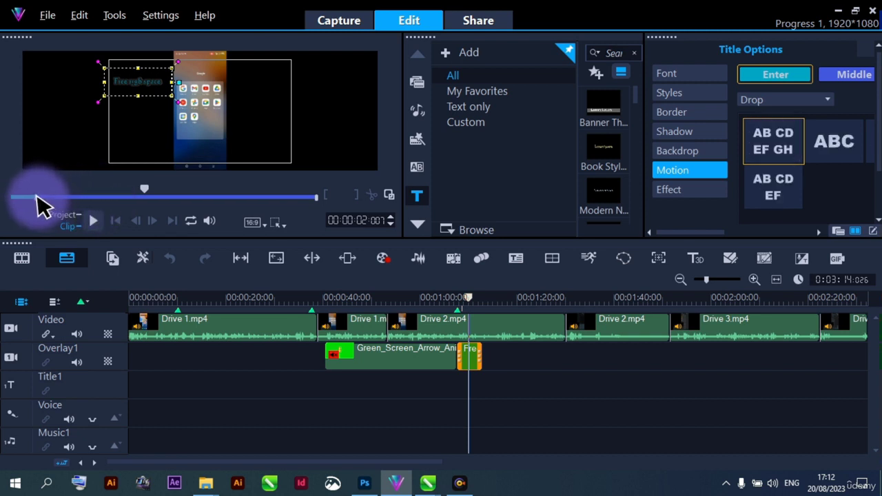
Step: Shorten the title's Drop entrance to a small part of the clip and replay the clip from its start
left_click(141, 194)
left_click_drag(141, 194, 15, 193)
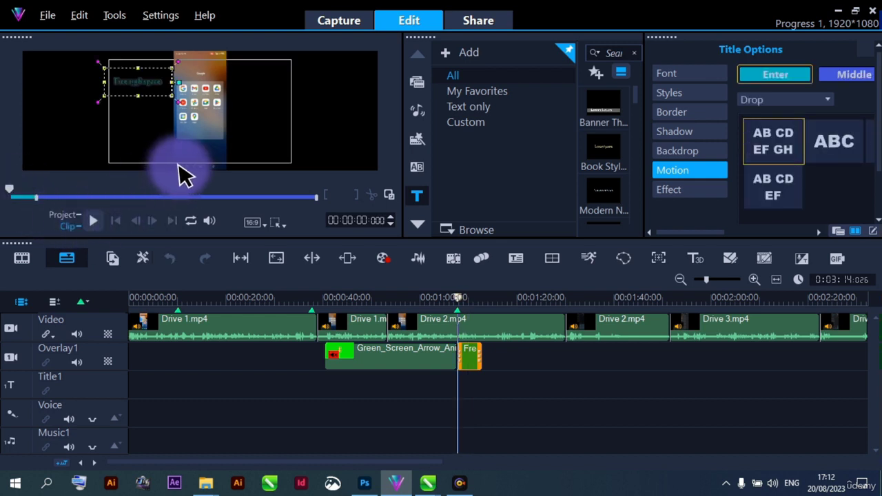
left_click(94, 220)
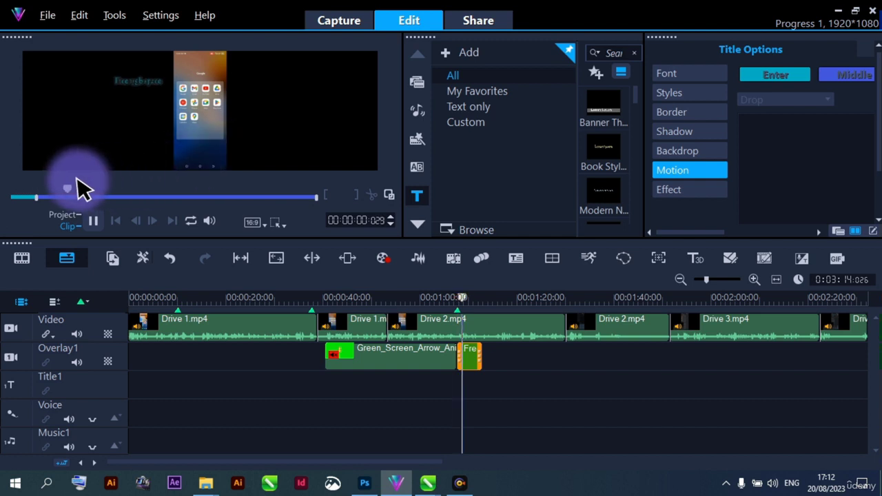
left_click(94, 221)
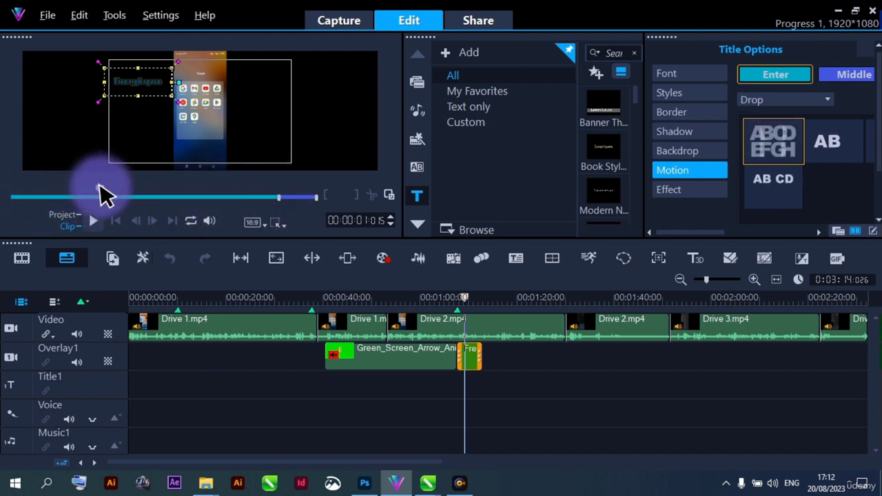
Step: Extend the Drop entrance over most of the title clip, play it from the start and return the playhead
left_click_drag(98, 193, 10, 193)
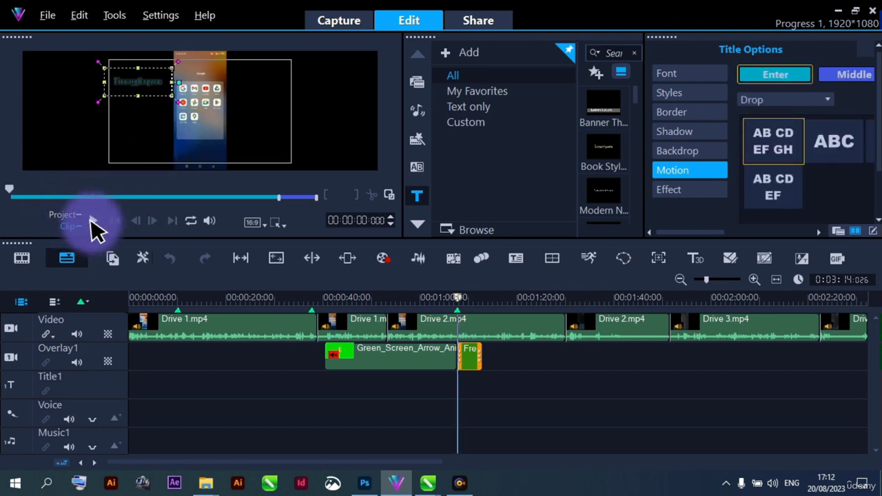
left_click(93, 222)
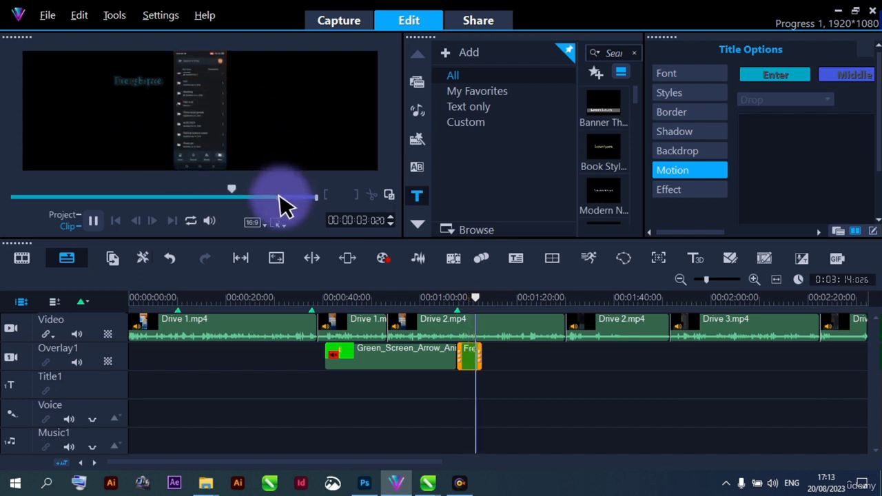
left_click(93, 221)
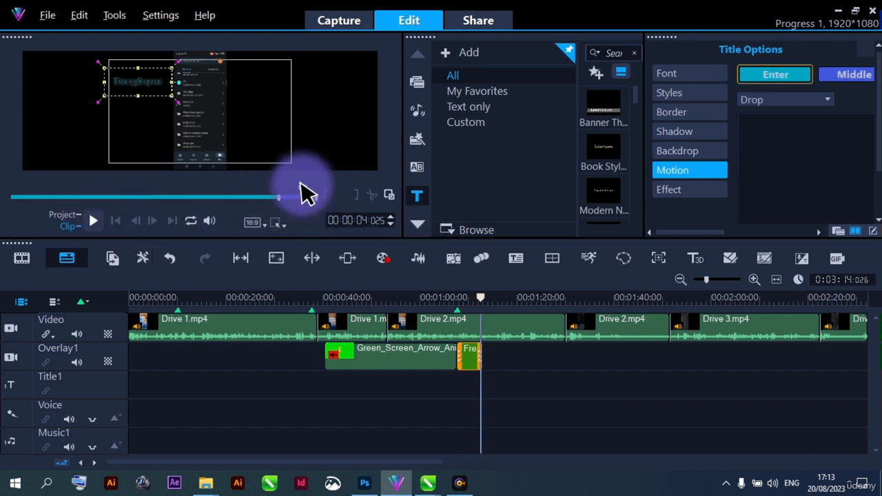
left_click_drag(306, 197, 15, 166)
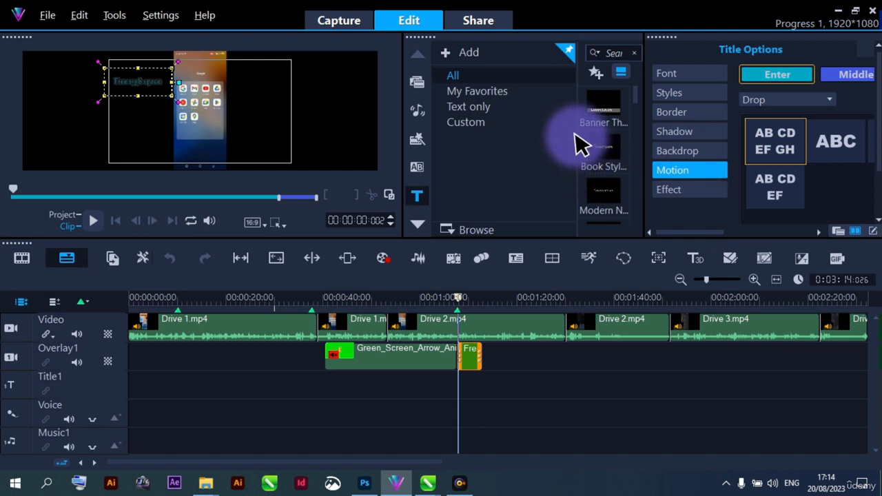
Step: Widen the title options area and set the title's Enter motion to No Animation
left_click_drag(576, 135, 529, 135)
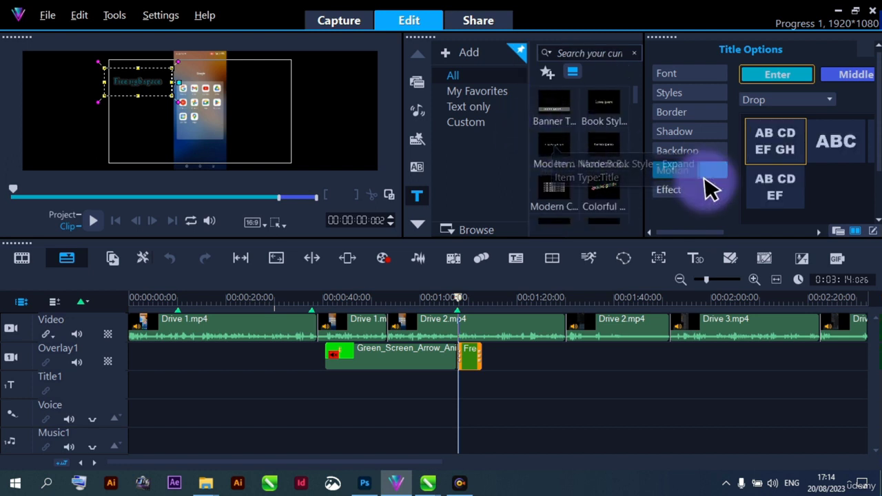
left_click_drag(647, 136, 614, 144)
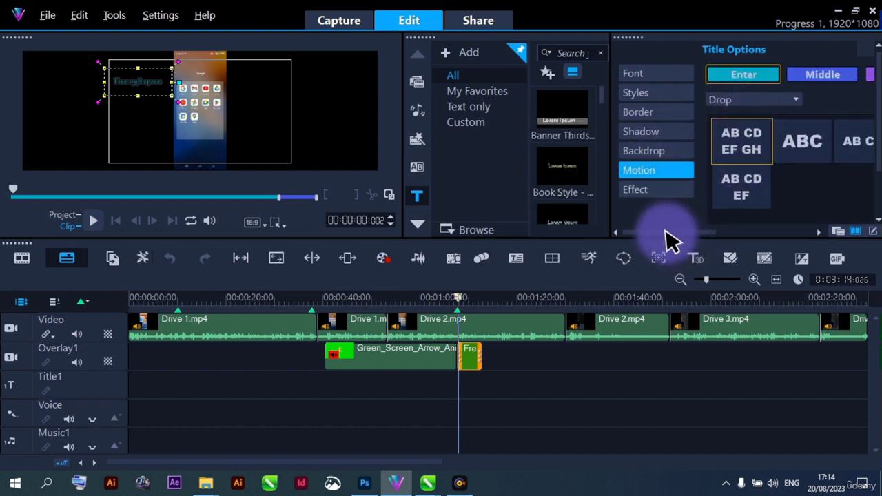
left_click_drag(665, 230, 673, 230)
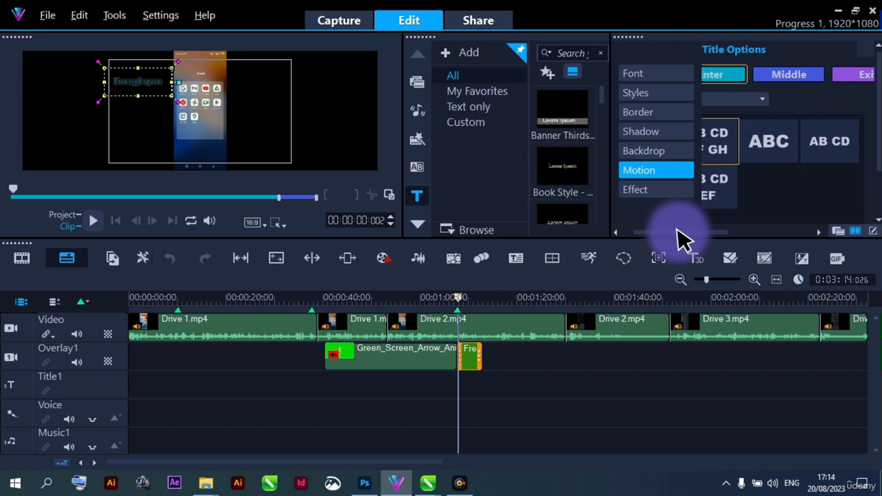
left_click(734, 75)
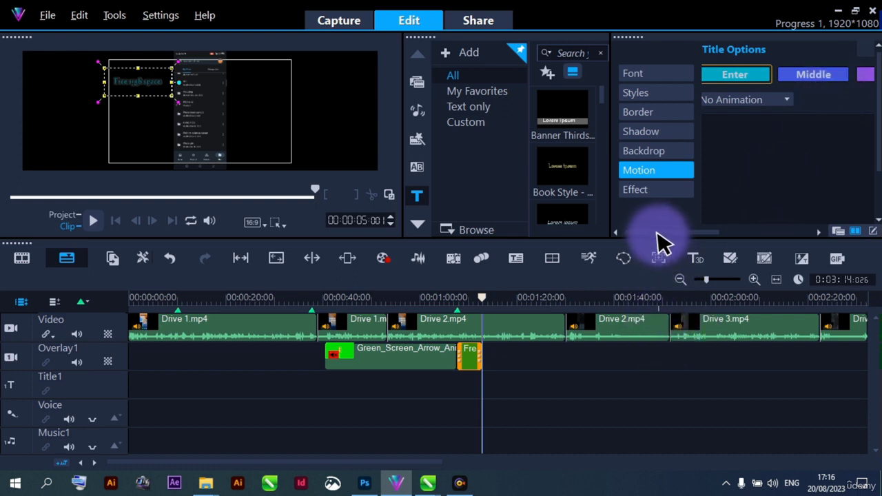
Step: Apply the first Fly preset as the title's Exit animation and preview the clip
left_click_drag(663, 233, 674, 233)
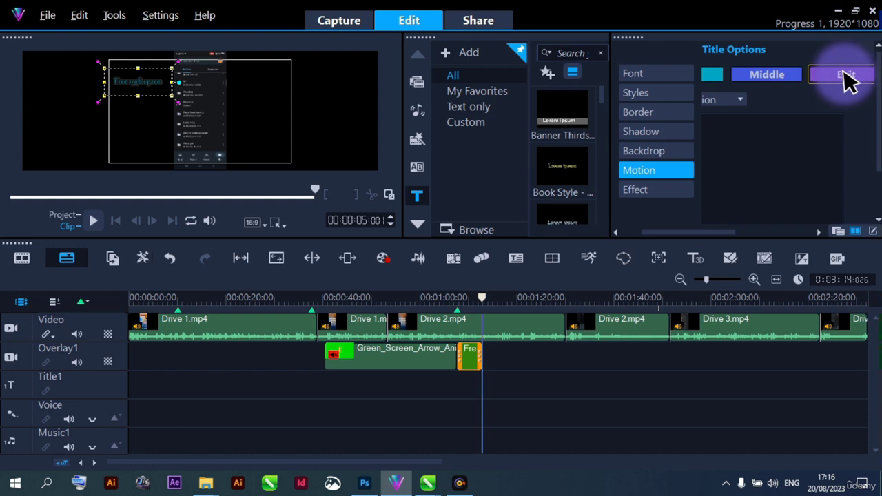
left_click_drag(666, 235, 631, 232)
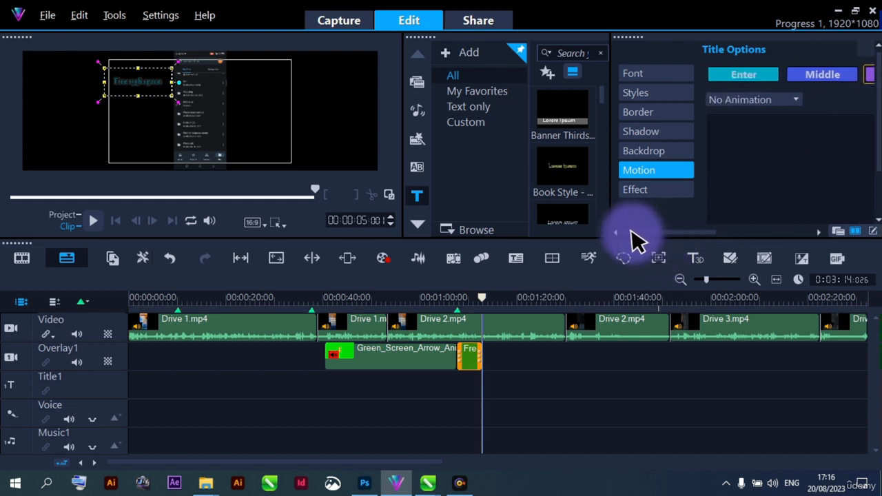
left_click(735, 102)
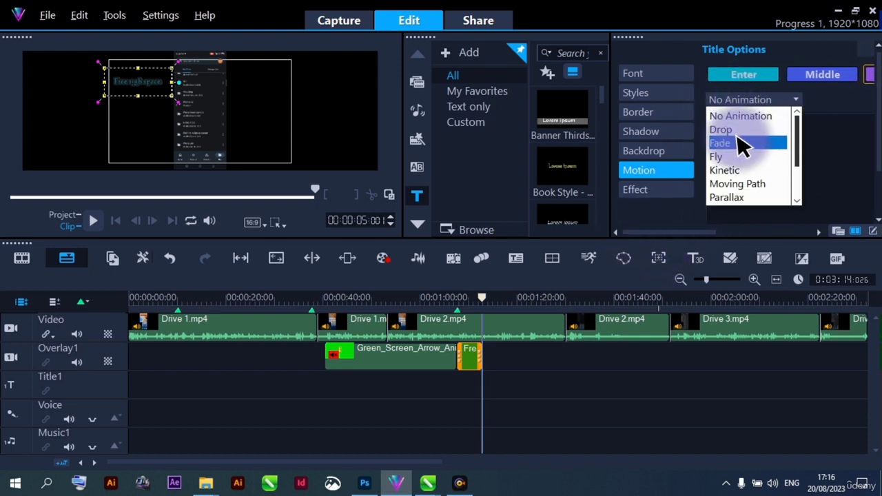
left_click(743, 157)
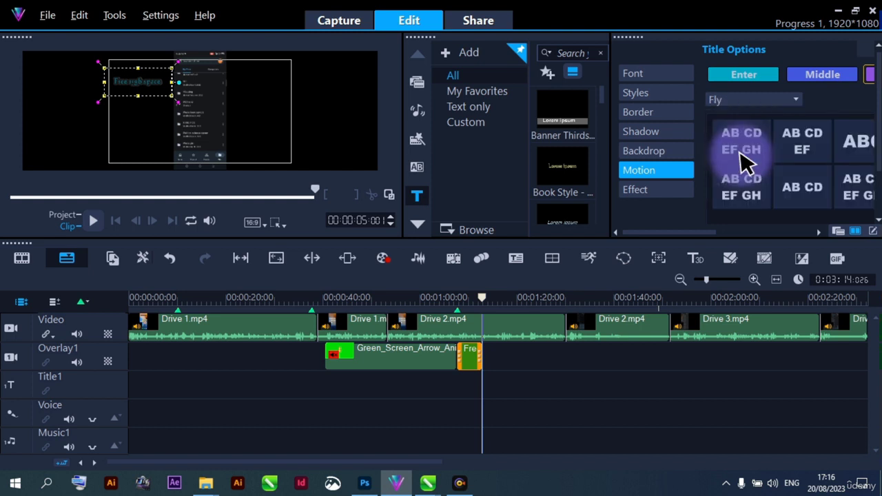
left_click(758, 156)
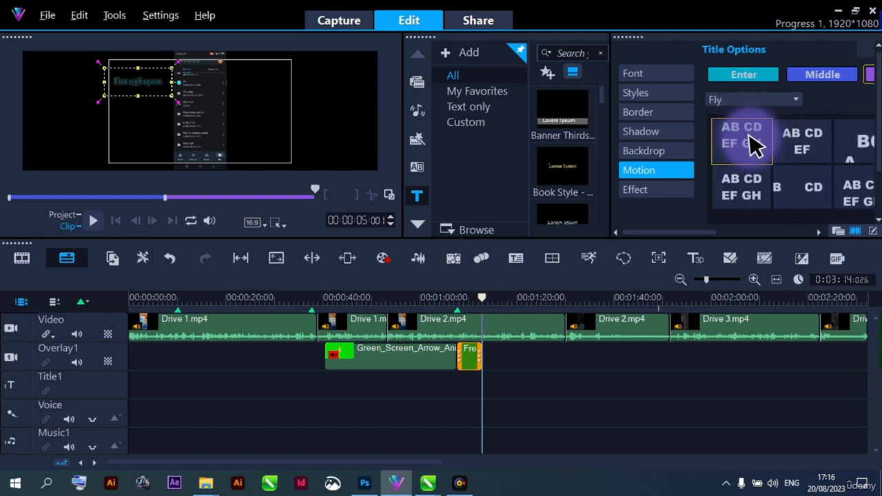
left_click(94, 222)
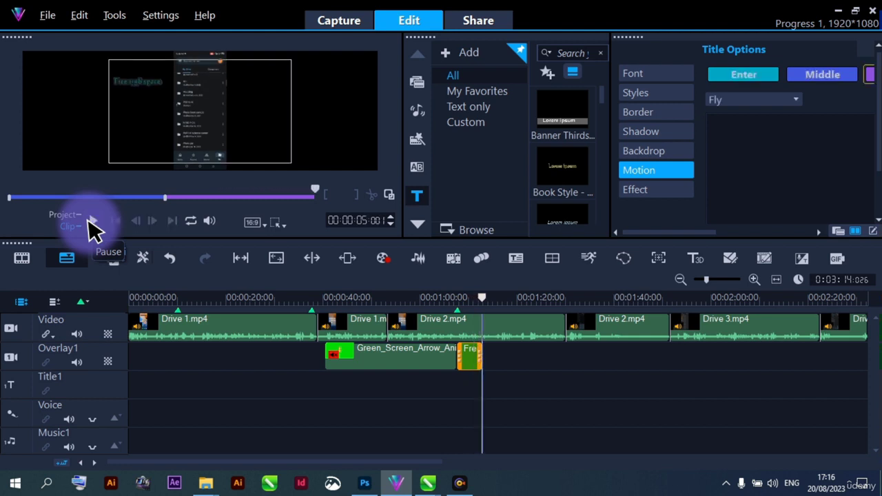
left_click(108, 197)
left_click_drag(463, 366, 480, 367)
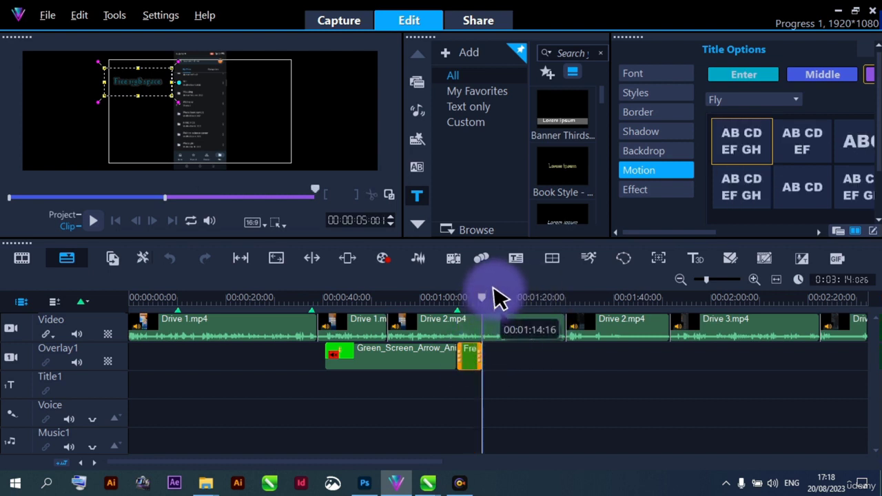
right_click(494, 317)
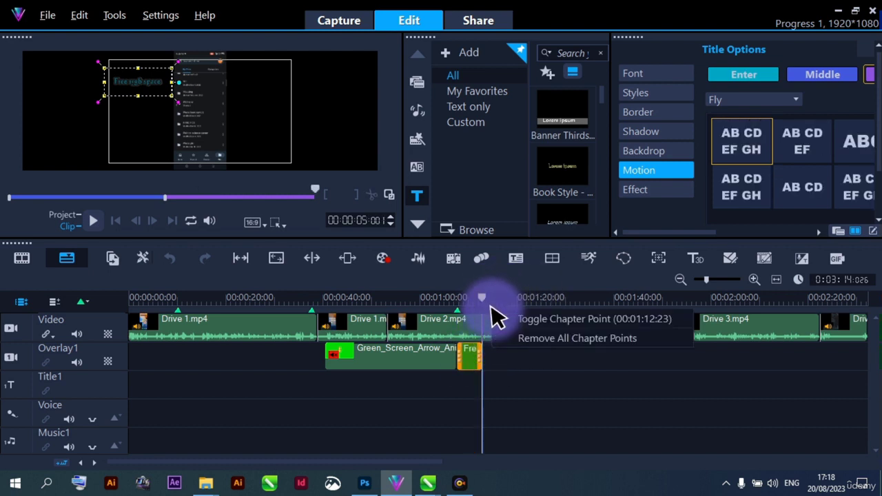
left_click_drag(473, 364, 475, 358)
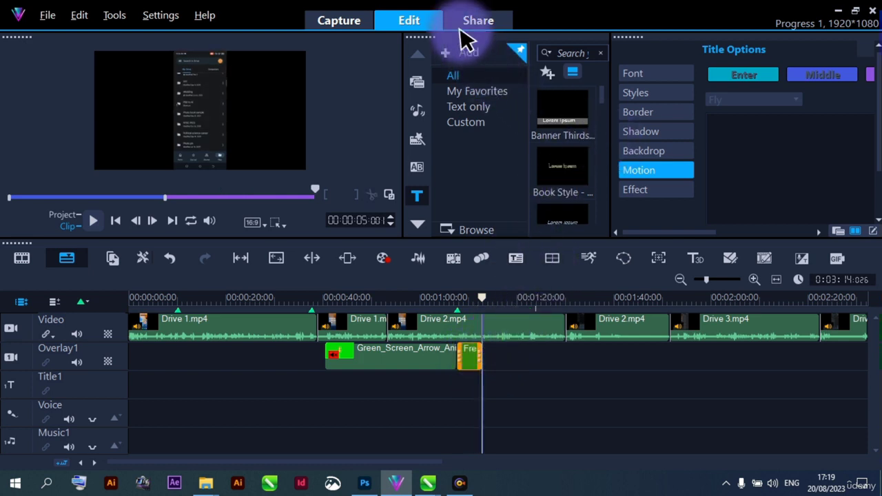
Step: Lengthen the "Free 15gb" title clip on Overlay1 to about twice its length and play the project from shortly before it
left_click_drag(475, 360, 504, 365)
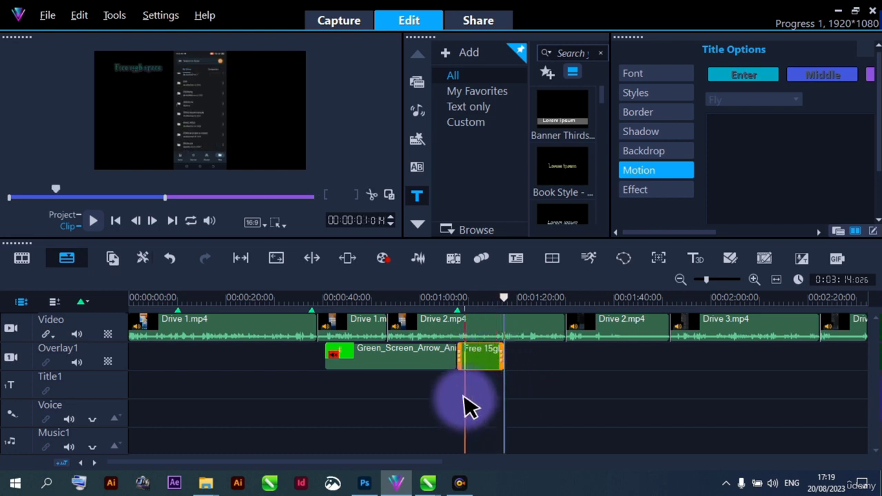
scroll(469, 407, "right", 3)
left_click(296, 384)
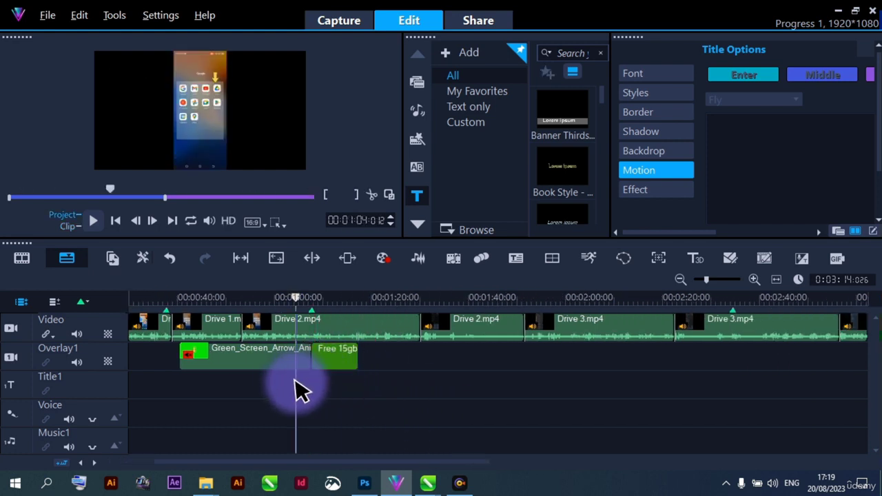
key("space")
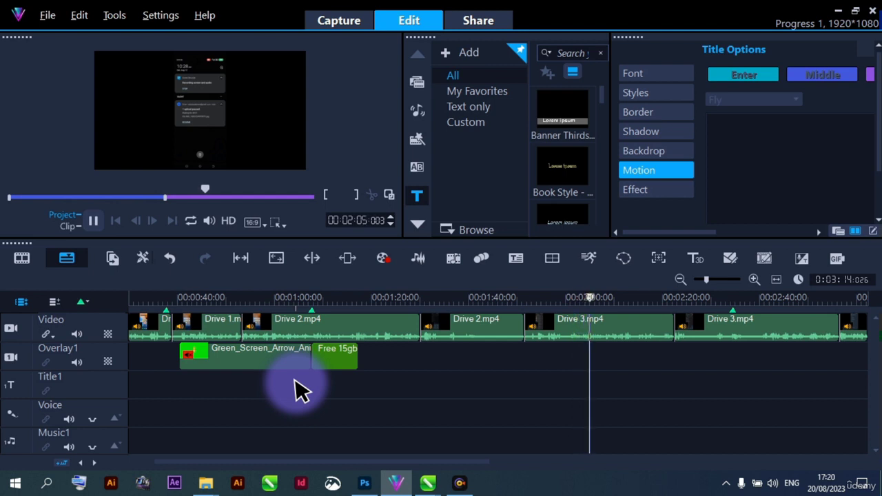
key("space")
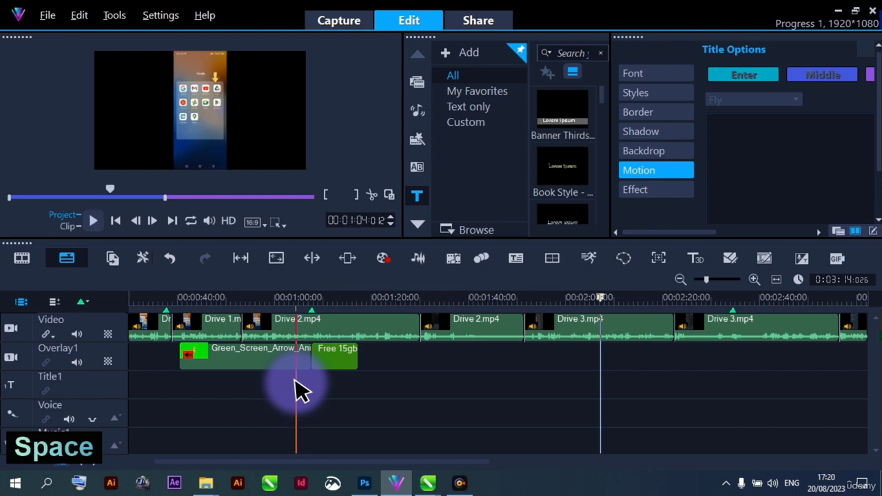
left_click_drag(296, 383, 584, 369)
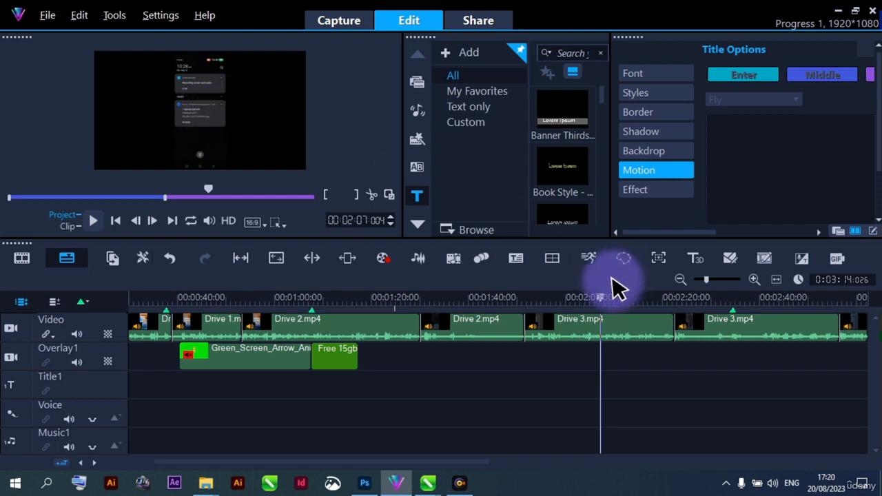
Step: Expand the media library and add the green-screen rectangle clip to Overlay1 at the start of the first Drive 3.mp4 clip
left_click(416, 84)
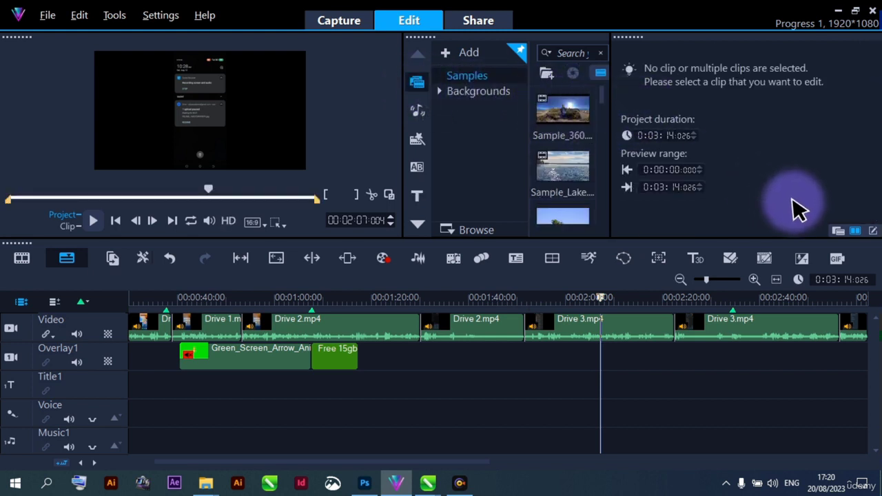
left_click(838, 229)
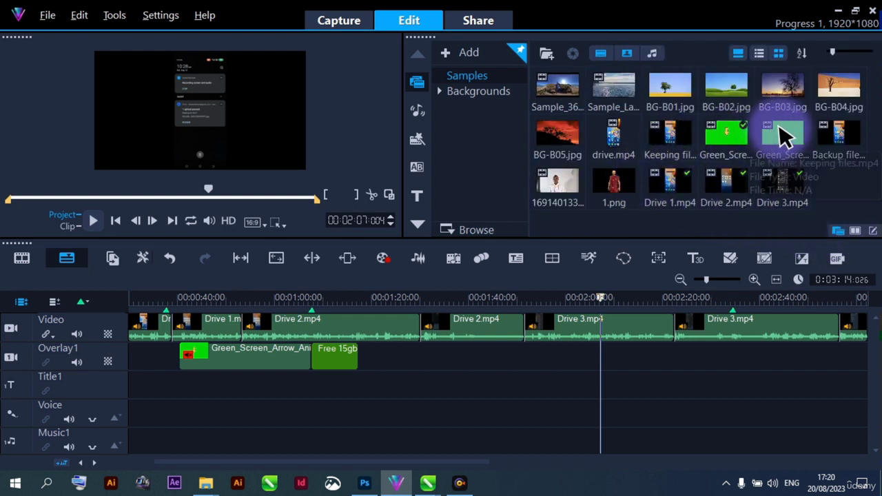
left_click(784, 135)
left_click_drag(786, 136, 531, 361)
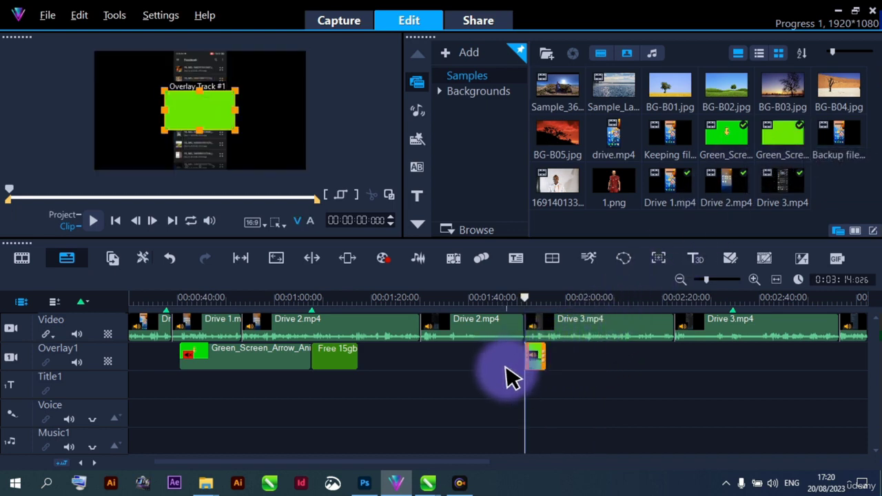
Step: Preview the project from just before the rectangle overlay to check its timing against the Drive 3.mp4 footage
scroll(506, 377, "down", 5)
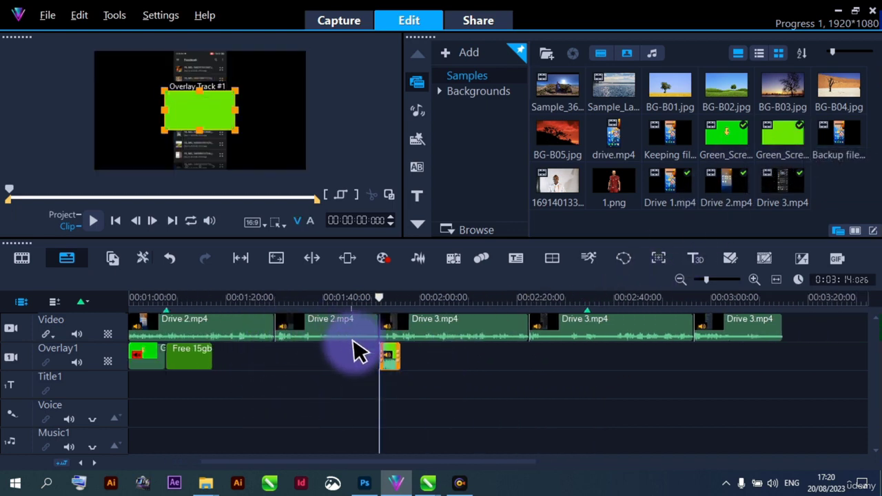
left_click(375, 364)
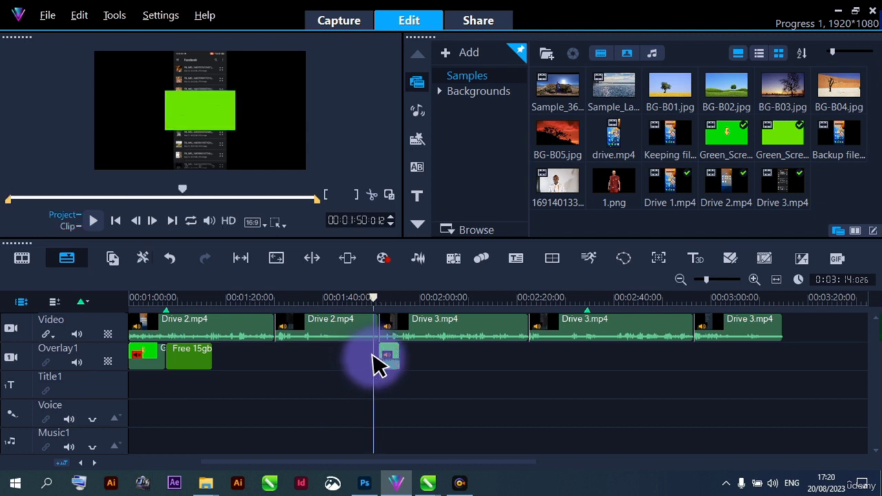
left_click(94, 221)
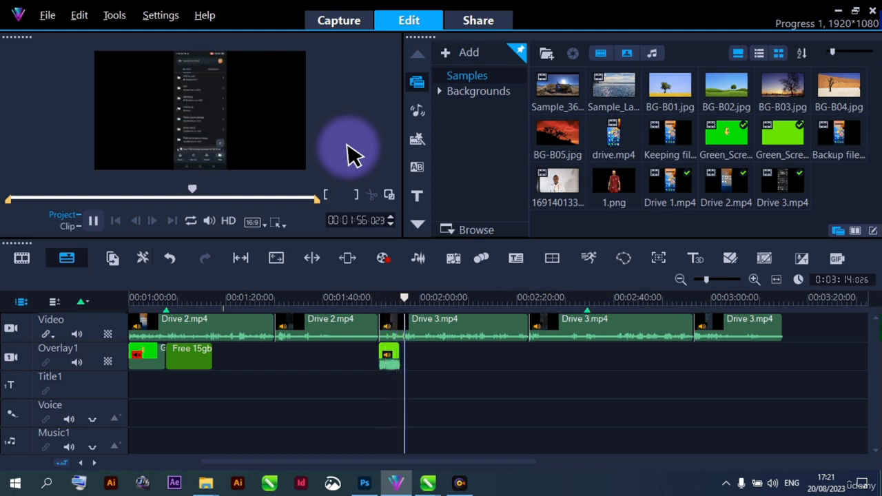
left_click(95, 221)
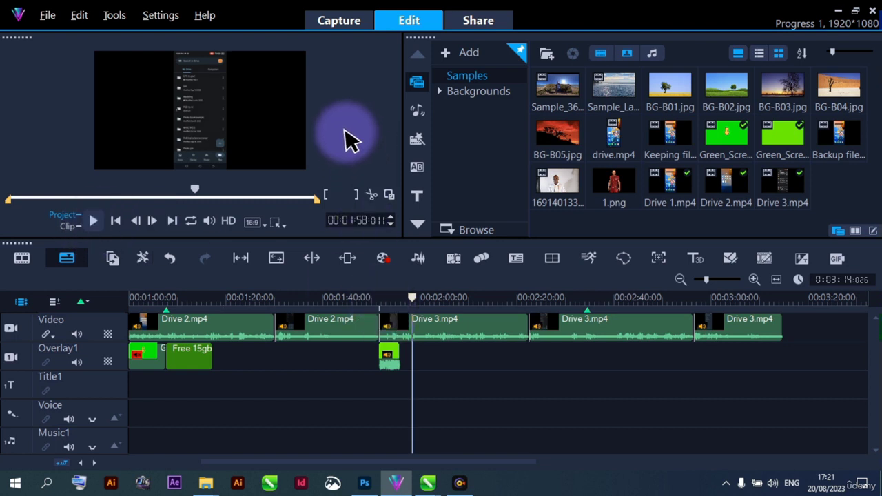
Step: Mute the rectangle overlay's audio and extend the clip's duration to about 7 seconds
left_click(388, 357)
double_click(387, 362)
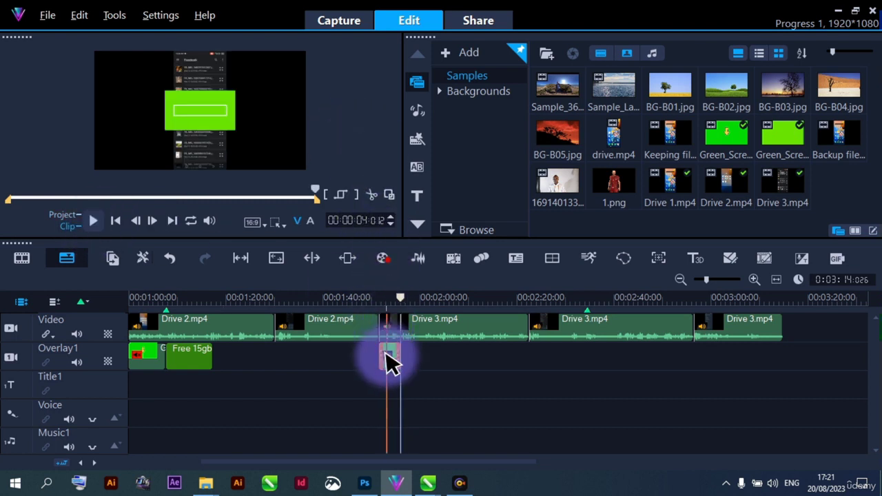
left_click(421, 108)
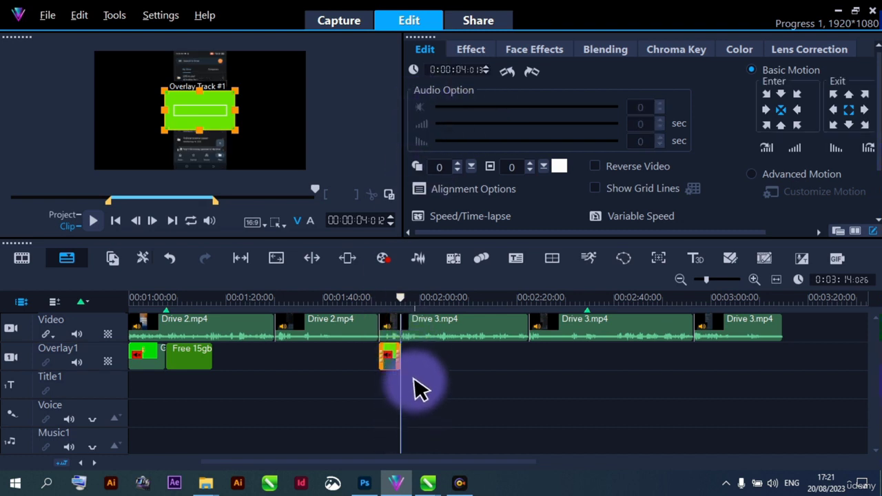
left_click_drag(389, 357, 406, 348)
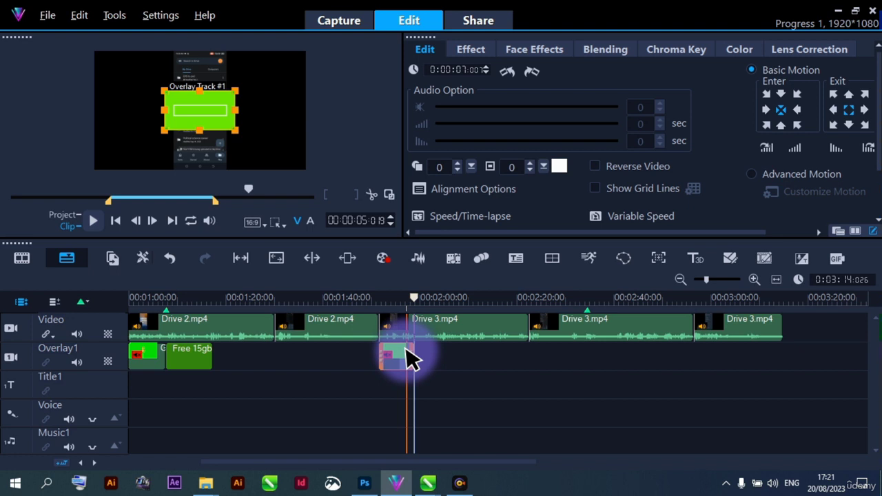
Step: Play the first Drive 3.mp4 clip until the upload notification opens and reposition the rectangle overlay to start there, at 00:02:02:20
left_click_drag(406, 348, 524, 357)
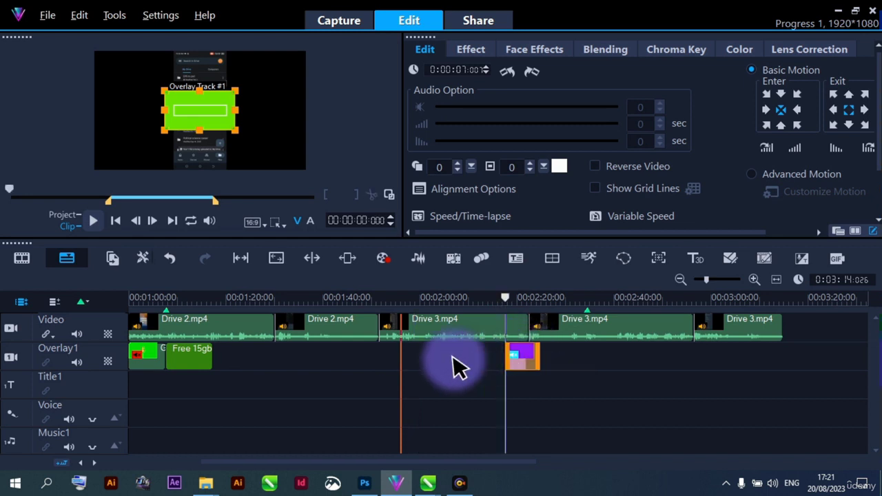
left_click(390, 365)
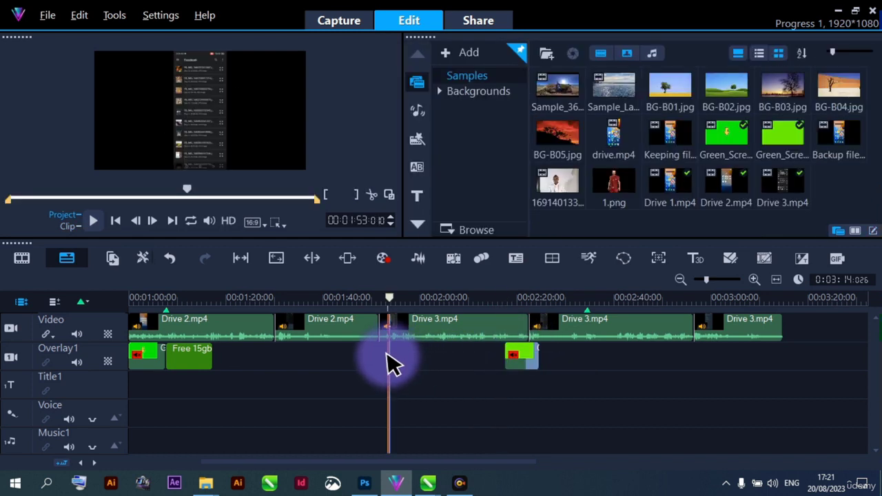
left_click(390, 363)
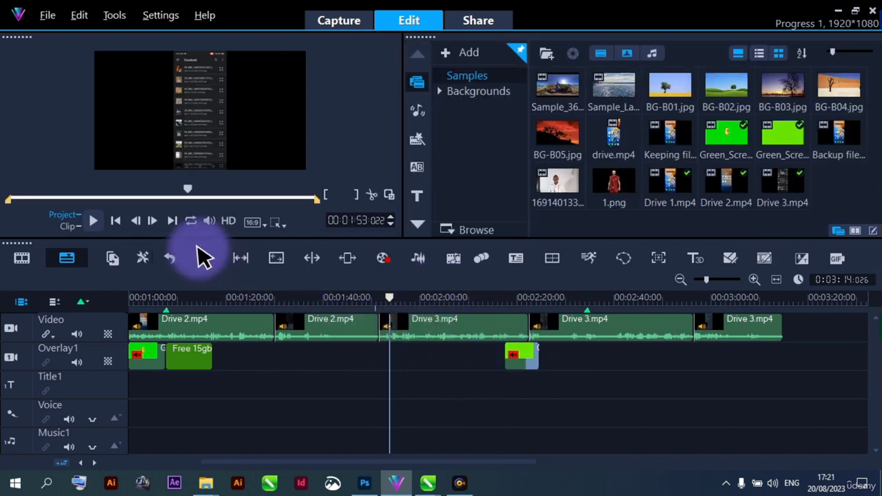
left_click(96, 222)
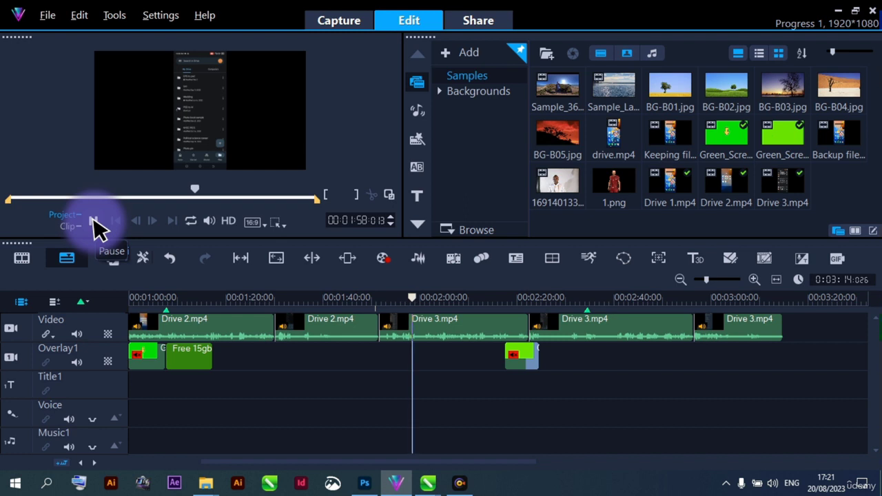
left_click(94, 221)
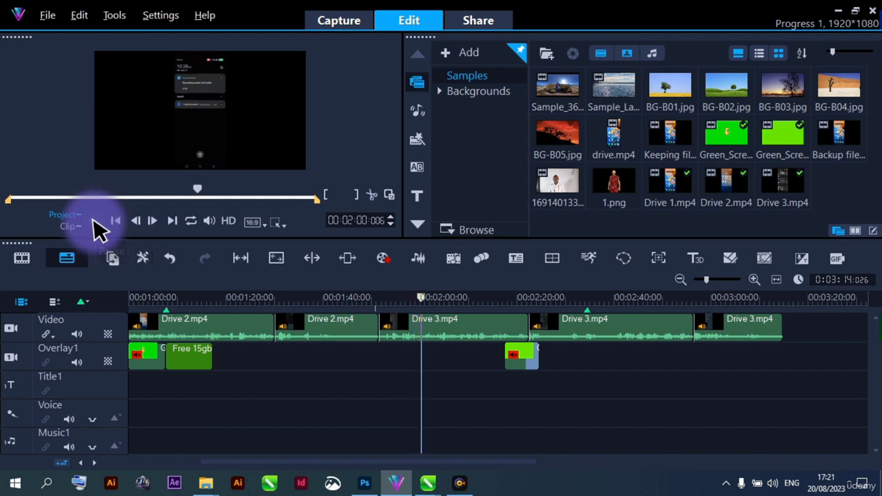
left_click(95, 222)
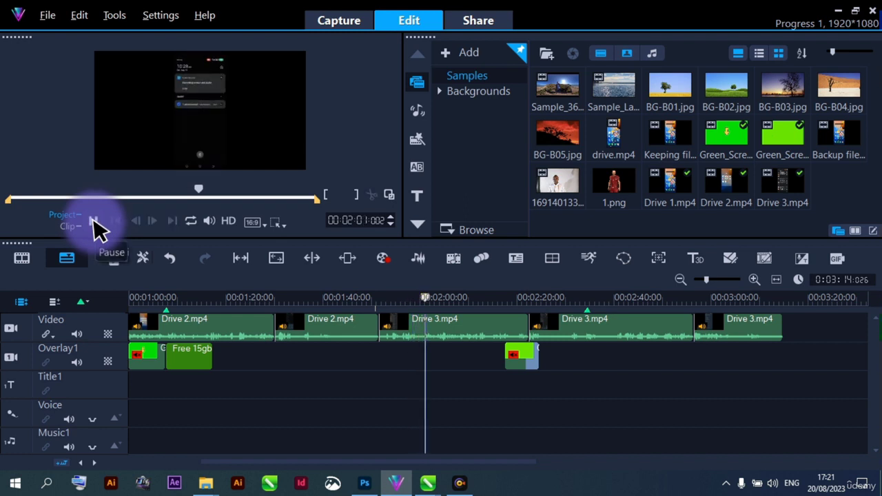
left_click(95, 221)
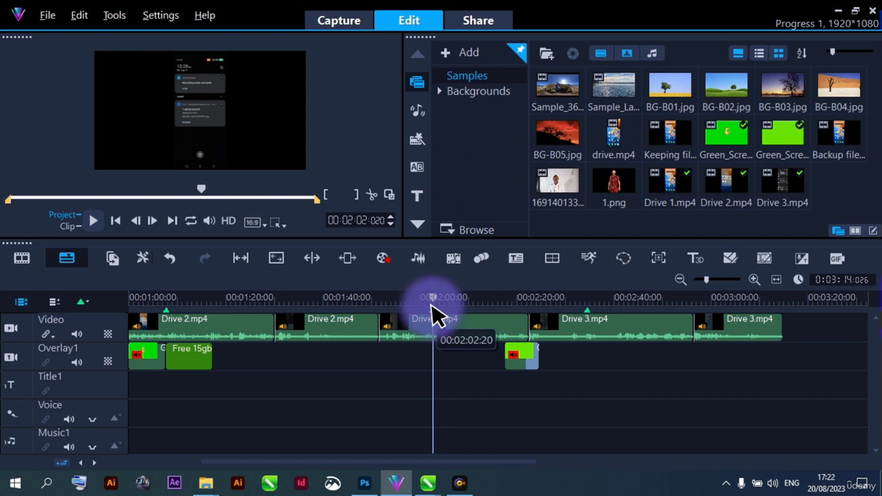
left_click(527, 357)
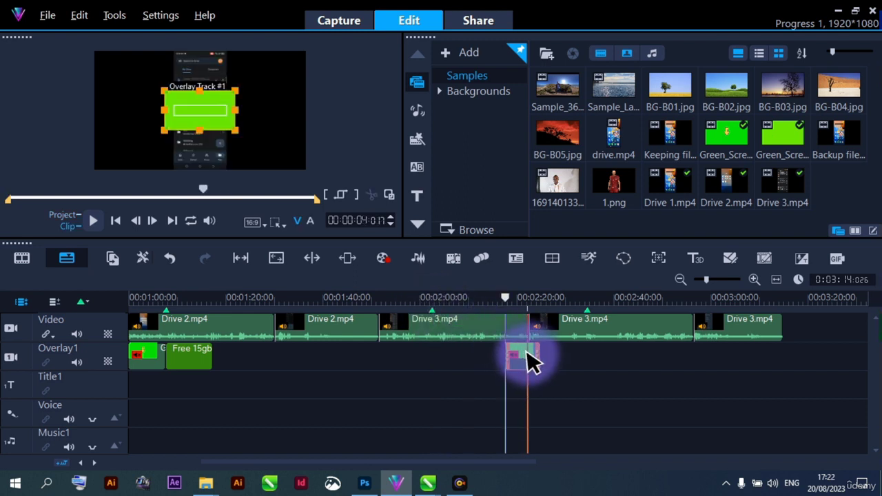
left_click_drag(527, 357, 458, 359)
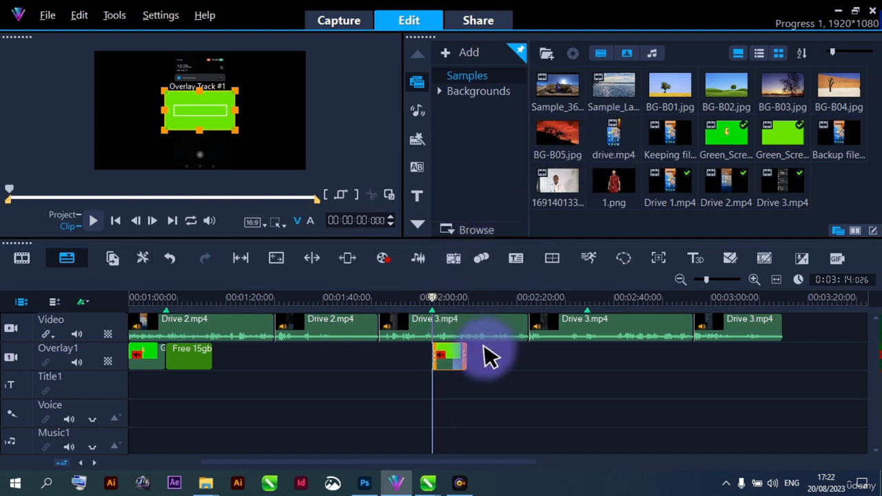
Step: Enable Chroma Key on the rectangle overlay and sample its green background as the mask color, leaving only the white frame
double_click(449, 358)
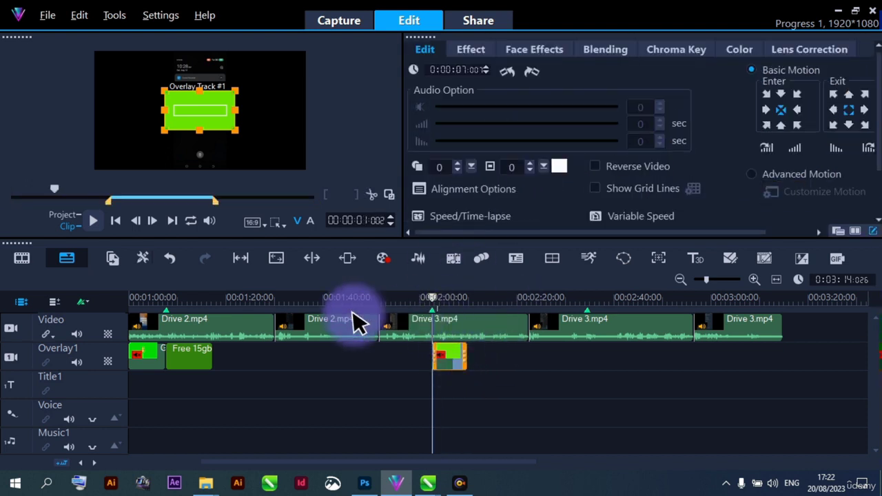
left_click(672, 51)
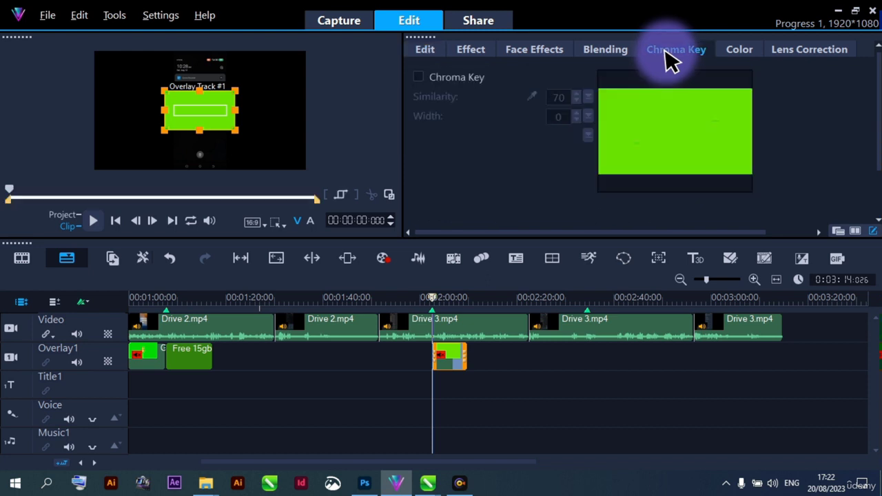
left_click(420, 78)
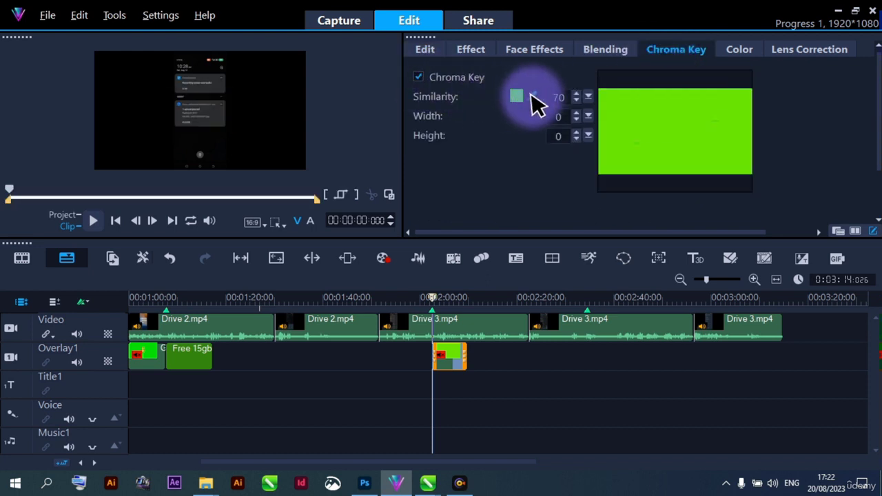
left_click(536, 103)
left_click(620, 112)
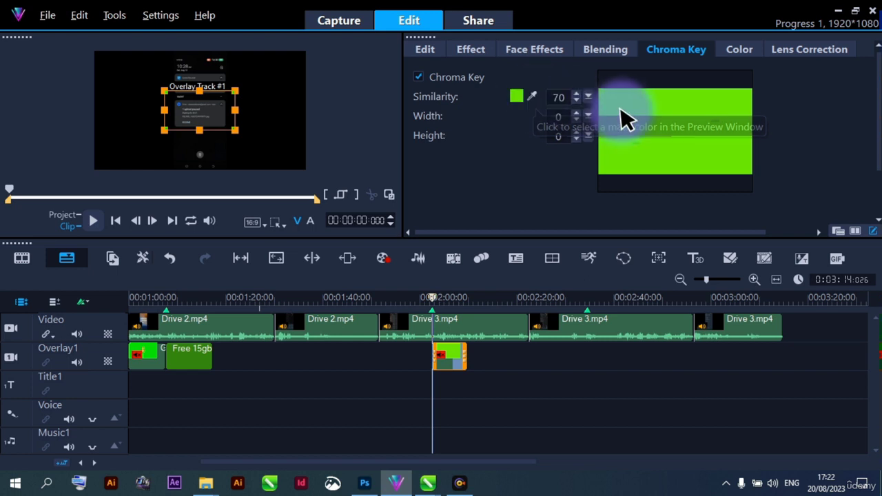
left_click(451, 394)
left_click(449, 364)
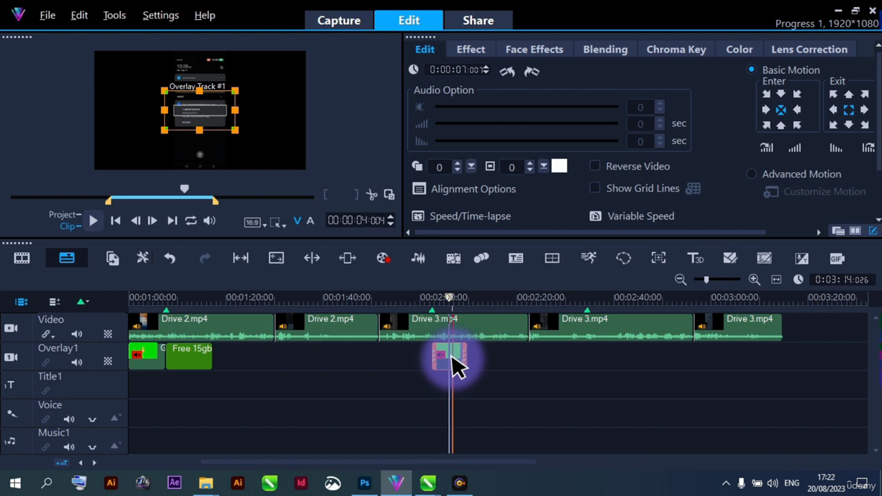
left_click(677, 56)
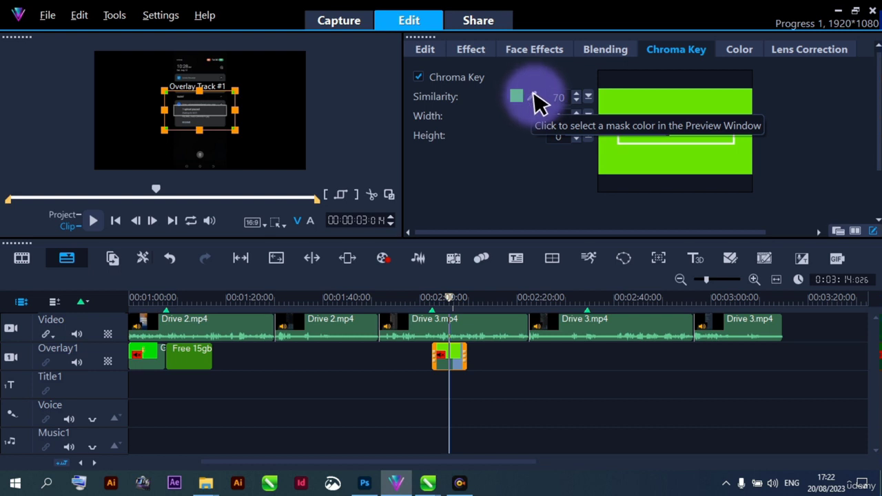
left_click(629, 103)
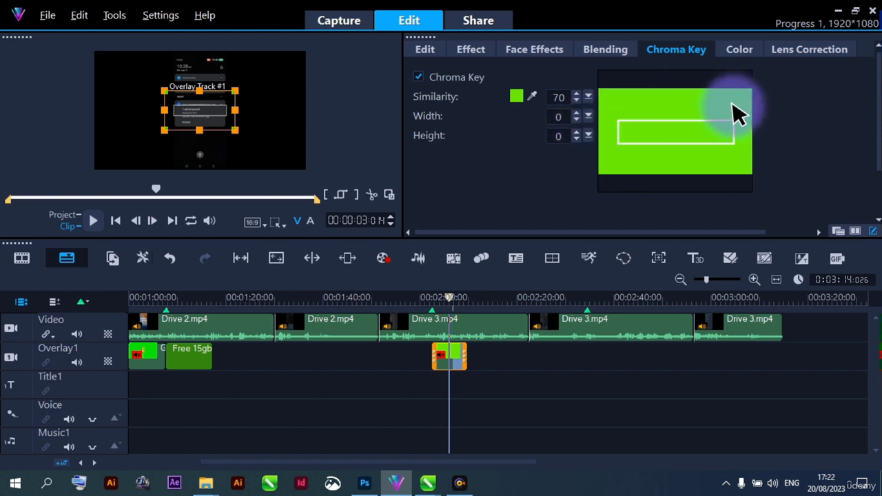
Step: Preview the keyed white rectangle over the notification from just before the overlay begins
left_click_drag(449, 354, 428, 379)
left_click(427, 381)
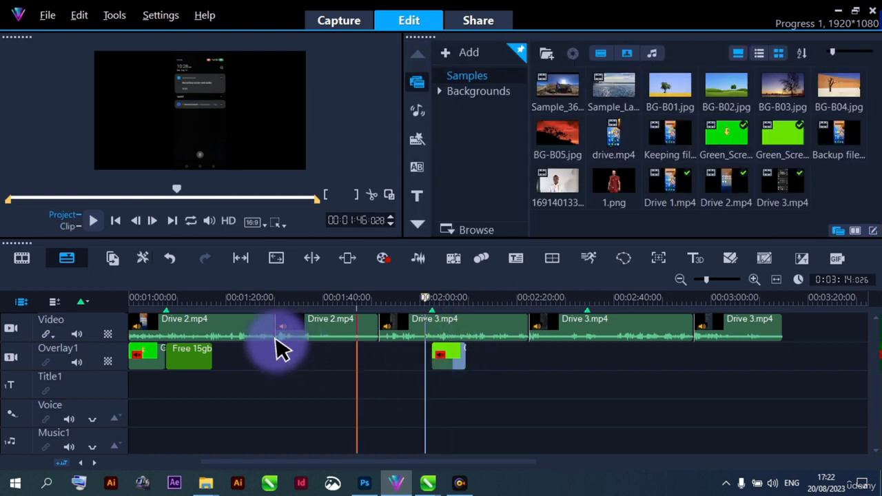
left_click(95, 221)
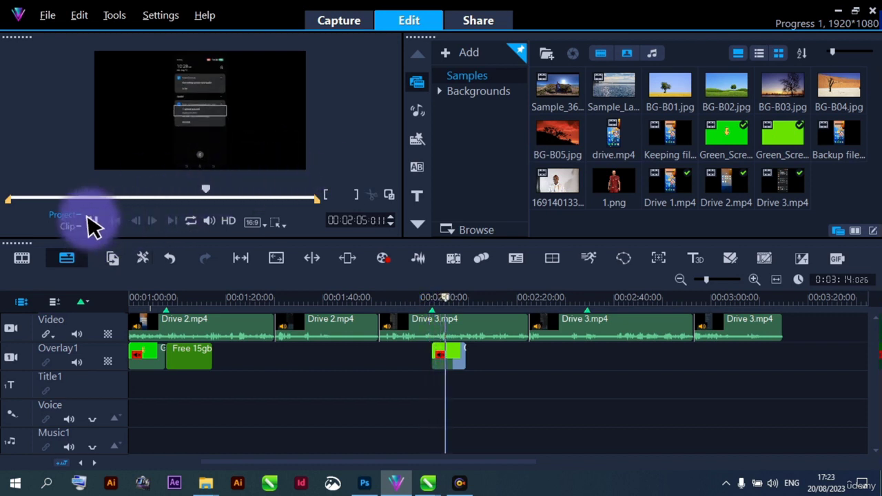
left_click(90, 222)
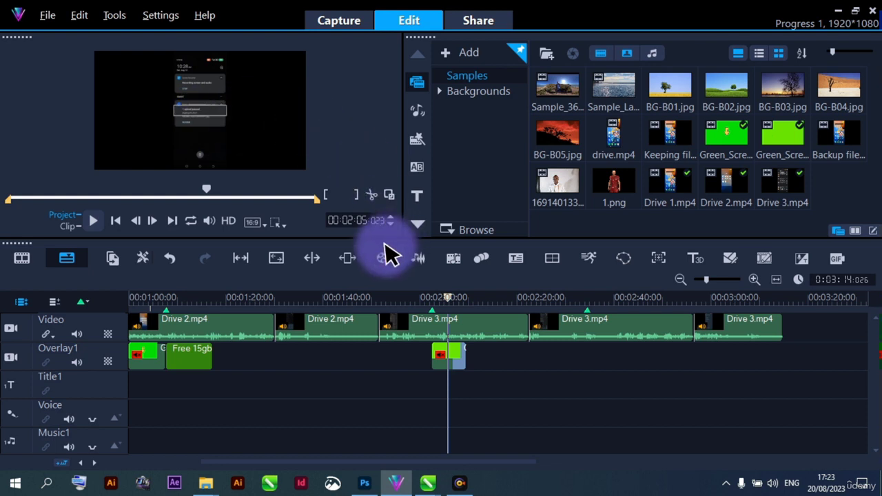
Step: Stretch the white rectangle overlay in height and slightly in width so the frame surrounds the whole upload notification
left_click(449, 357)
double_click(449, 357)
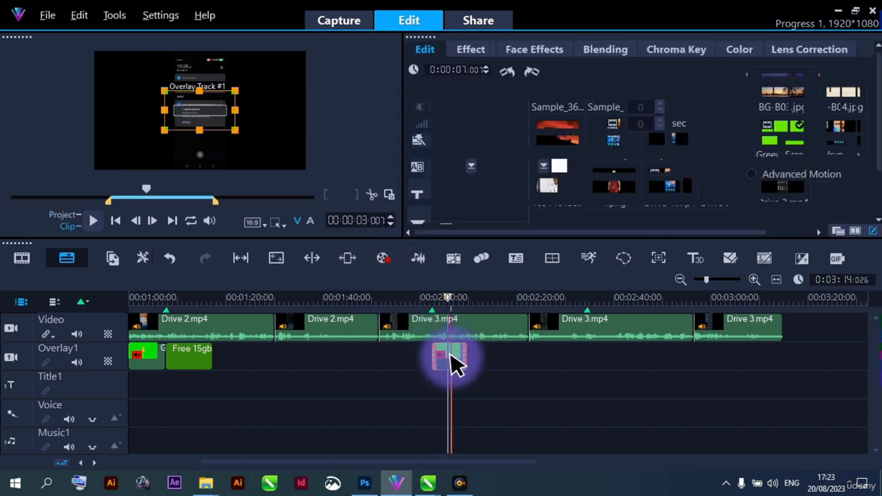
left_click_drag(199, 129, 203, 157)
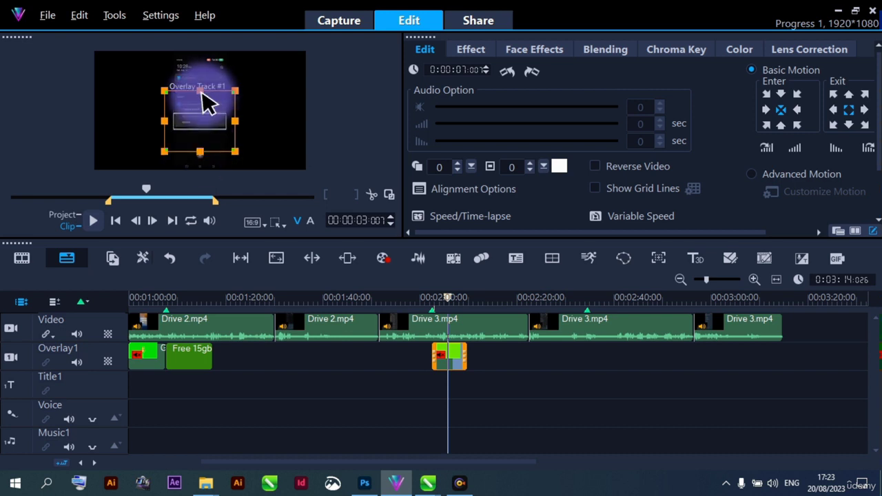
left_click_drag(201, 90, 198, 67)
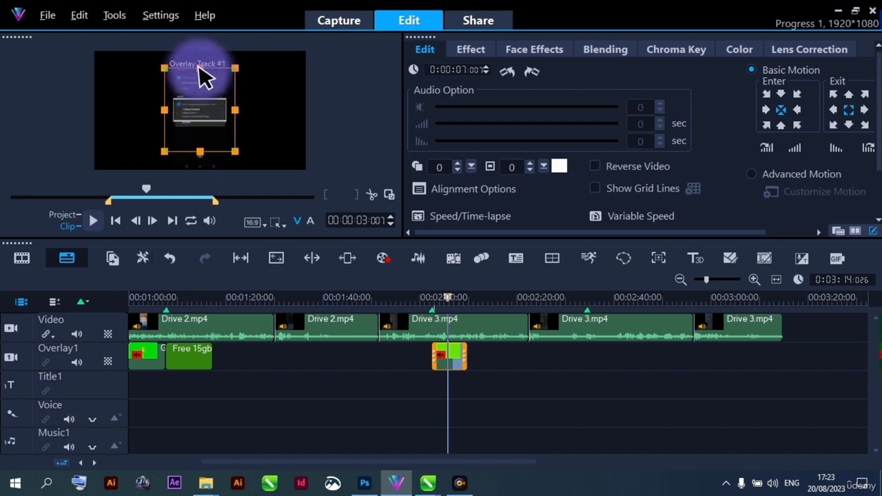
left_click_drag(199, 152, 200, 168)
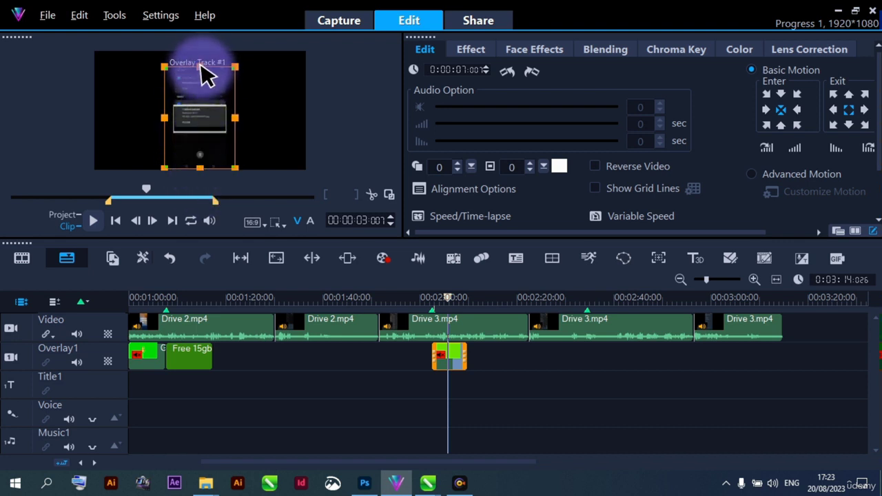
left_click_drag(200, 67, 201, 58)
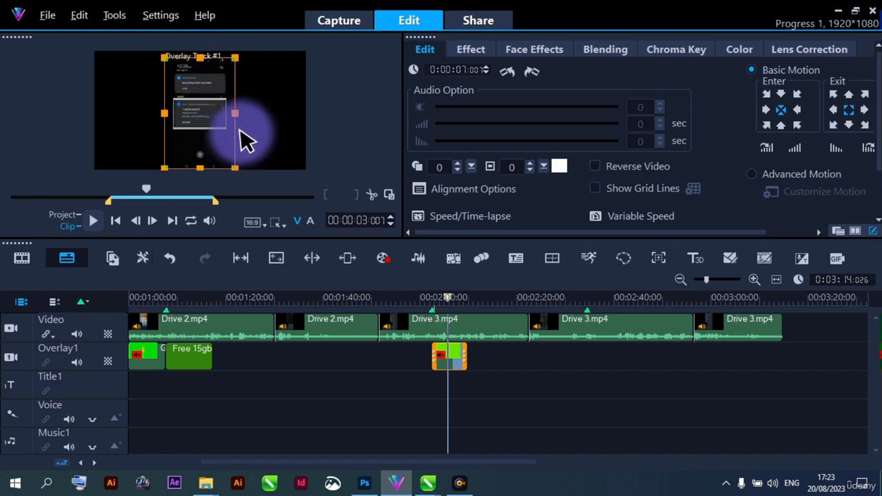
left_click_drag(235, 113, 239, 113)
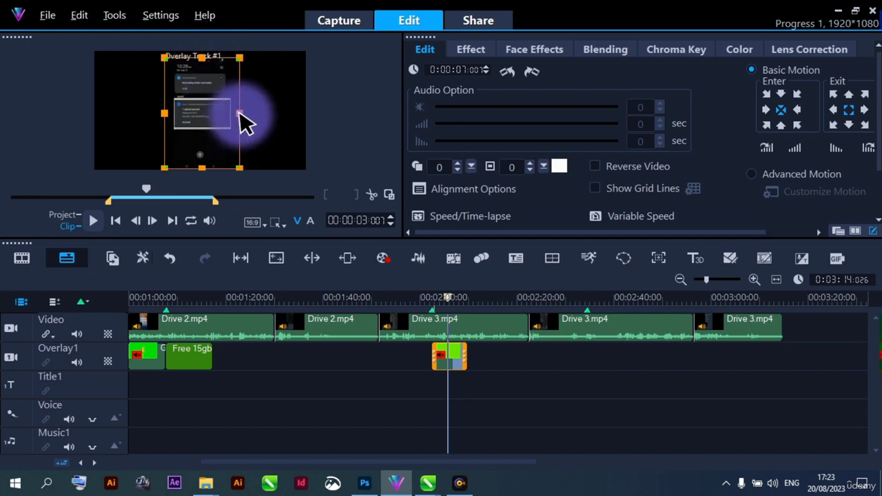
left_click_drag(164, 113, 160, 113)
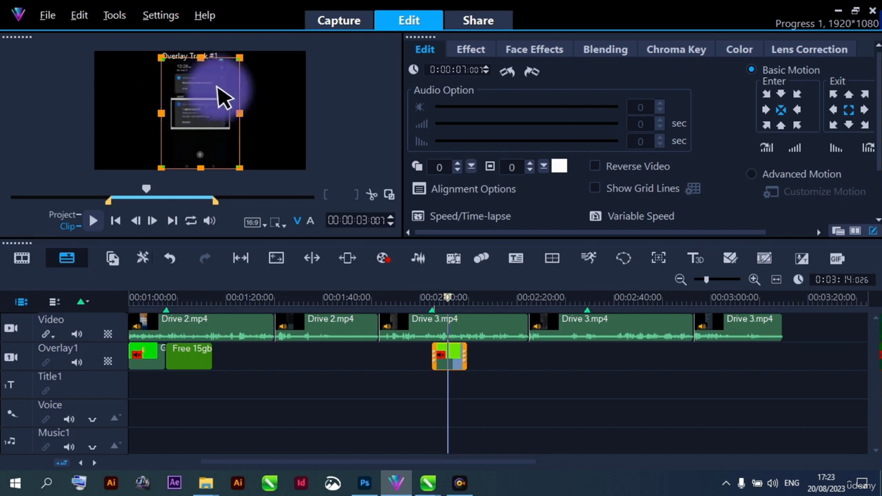
Step: Preview the resized rectangle from just before the overlay starts until the second Drive 3.mp4 clip is playing
left_click(437, 390)
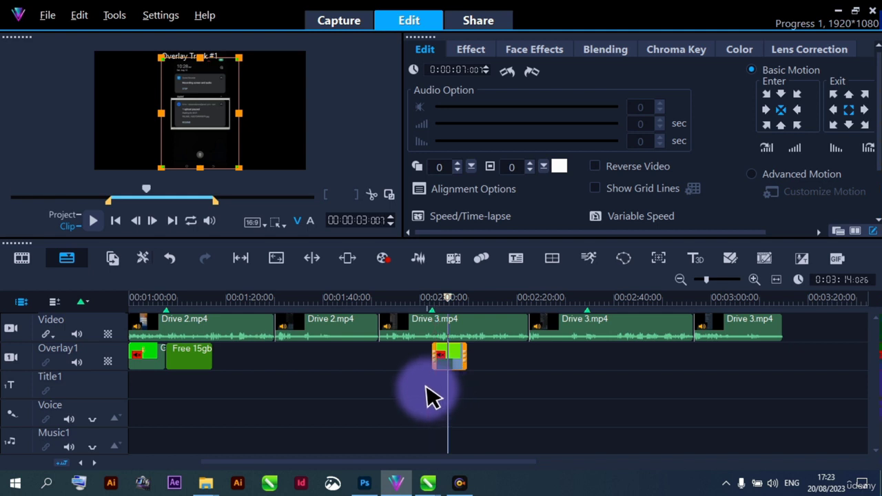
left_click(427, 396)
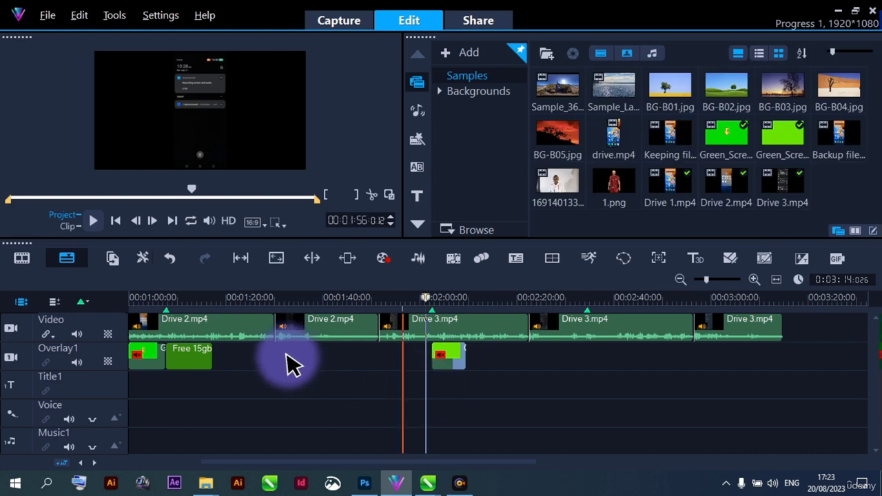
left_click(93, 220)
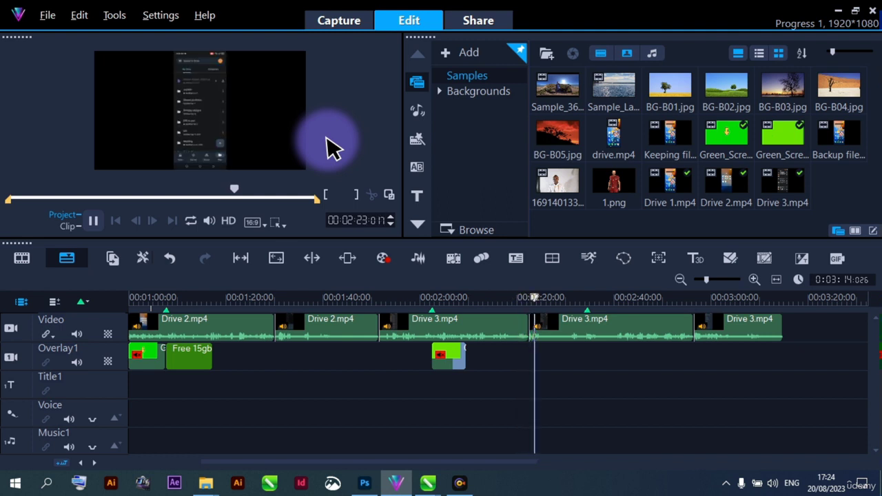
key("space")
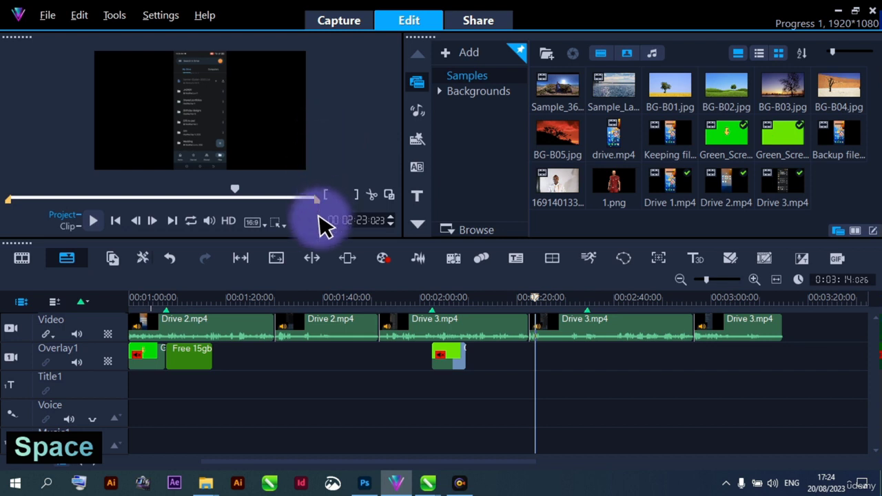
Step: Extend the rectangle overlay to about 20 seconds, ending with the first Drive 3.mp4 clip, and play the project to the end
left_click(451, 358)
double_click(450, 357)
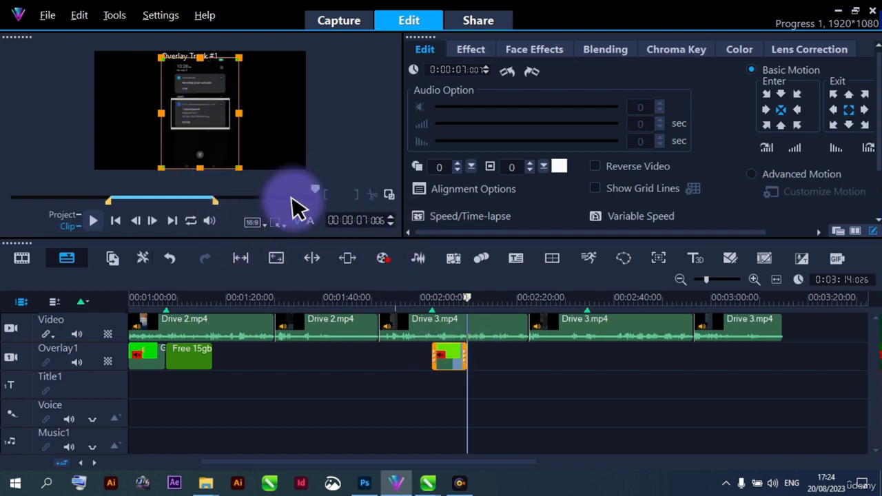
left_click_drag(470, 358, 527, 360)
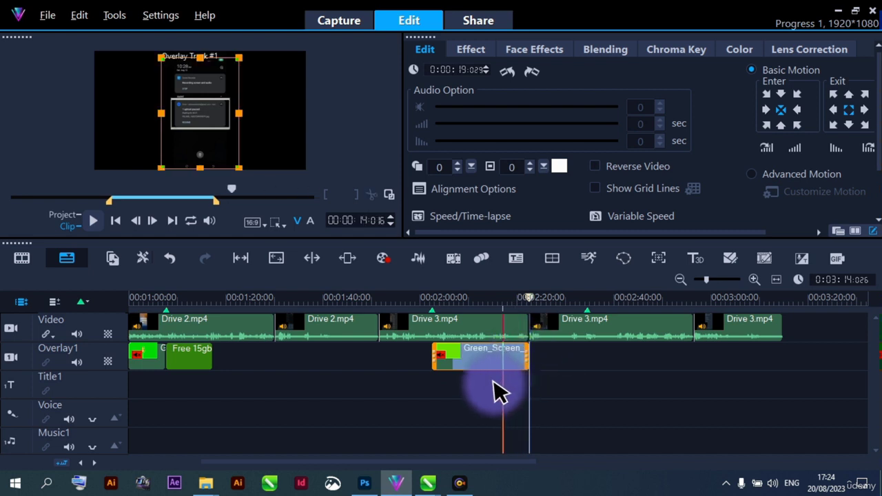
left_click_drag(488, 380, 427, 384)
key("space")
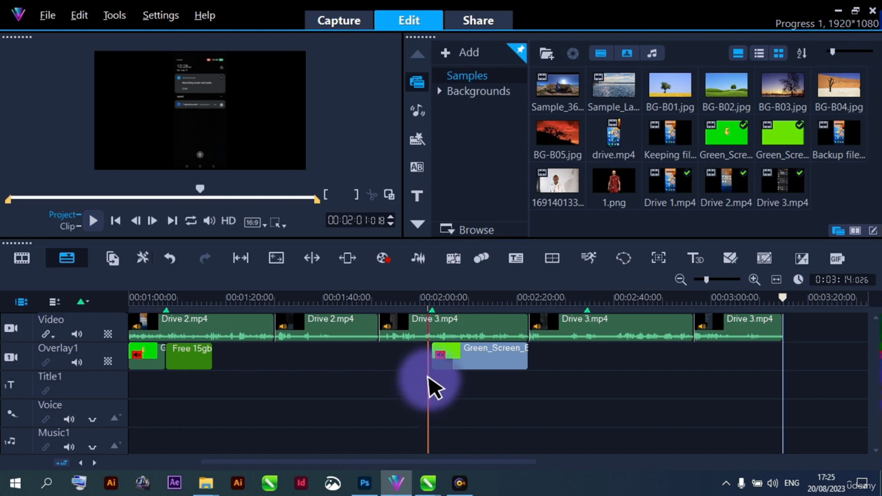
Step: Add the Intro - Beauty template after the last Drive 3.mp4 clip on the timeline and enable Replace Mode
left_click_drag(356, 458, 415, 459)
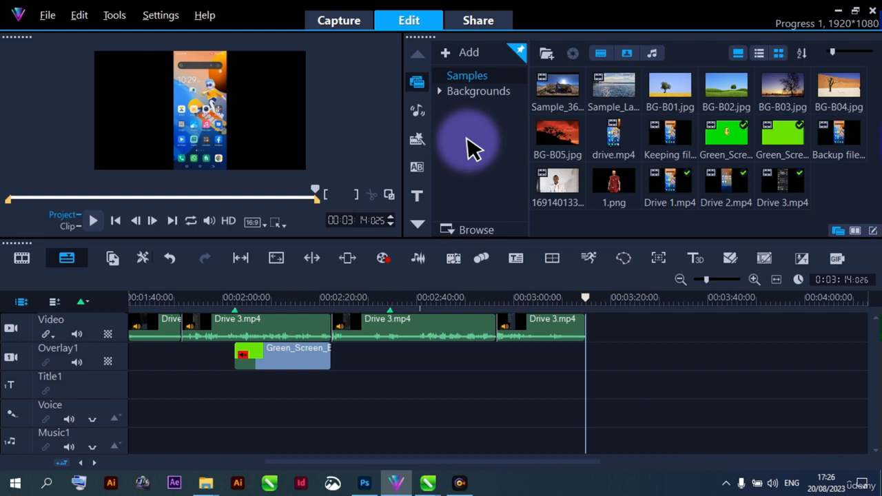
left_click(417, 140)
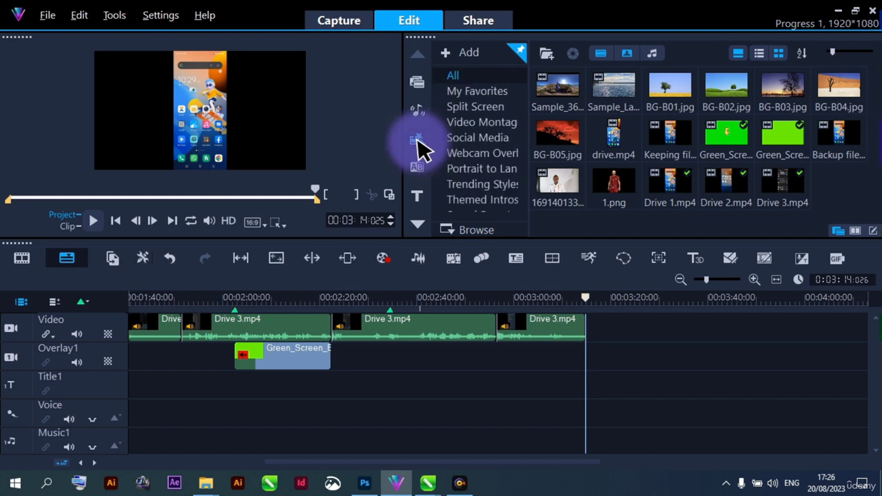
left_click(419, 142)
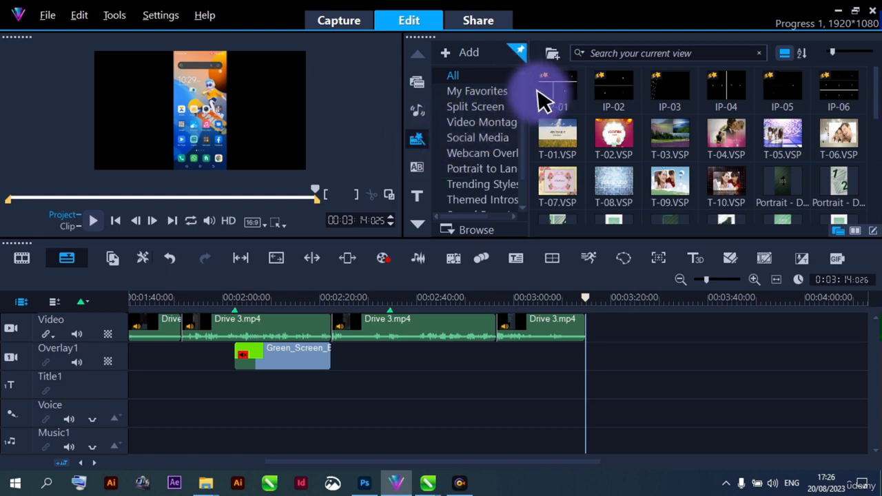
scroll(528, 114, "down", 2)
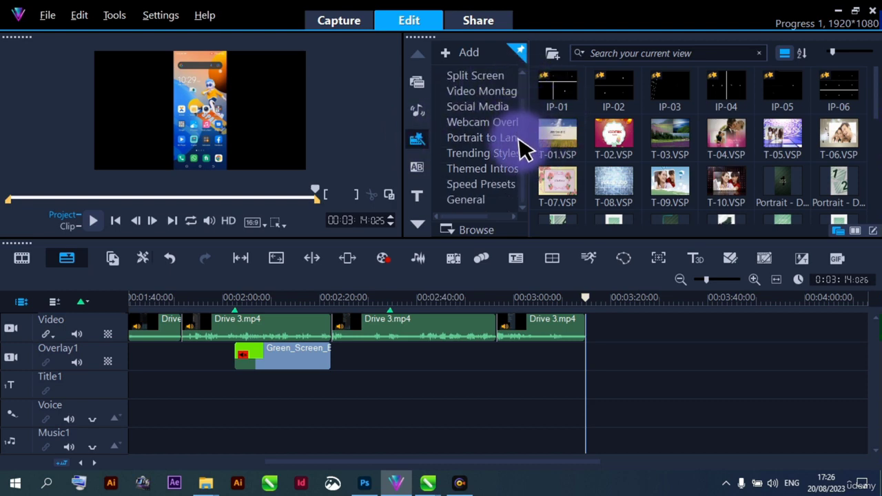
scroll(523, 121, "up", 2)
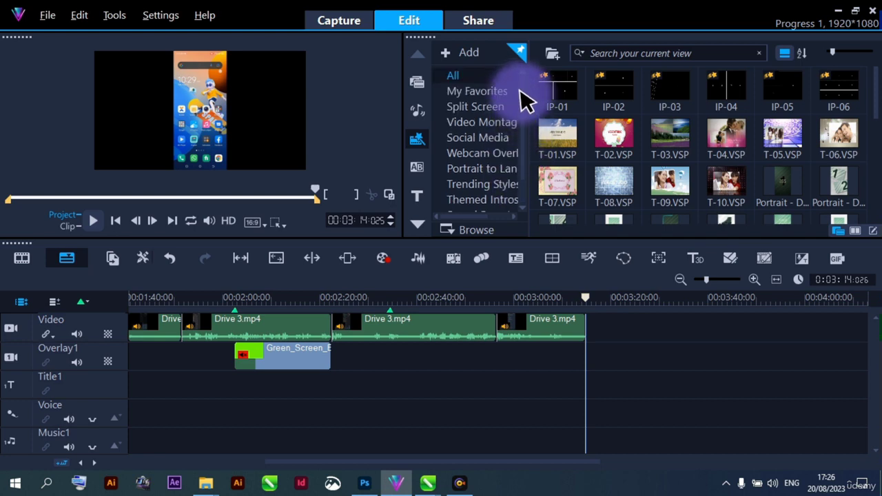
scroll(526, 114, "down", 2)
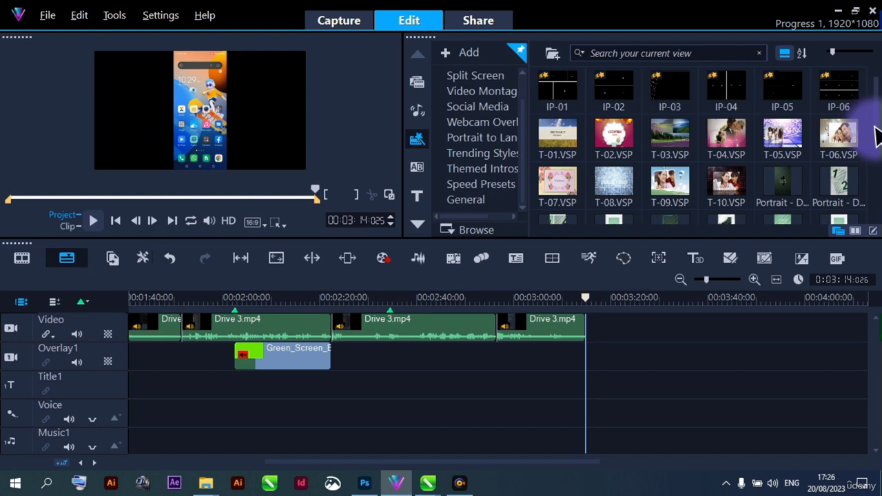
scroll(876, 155, "down", 2)
scroll(873, 176, "down", 5)
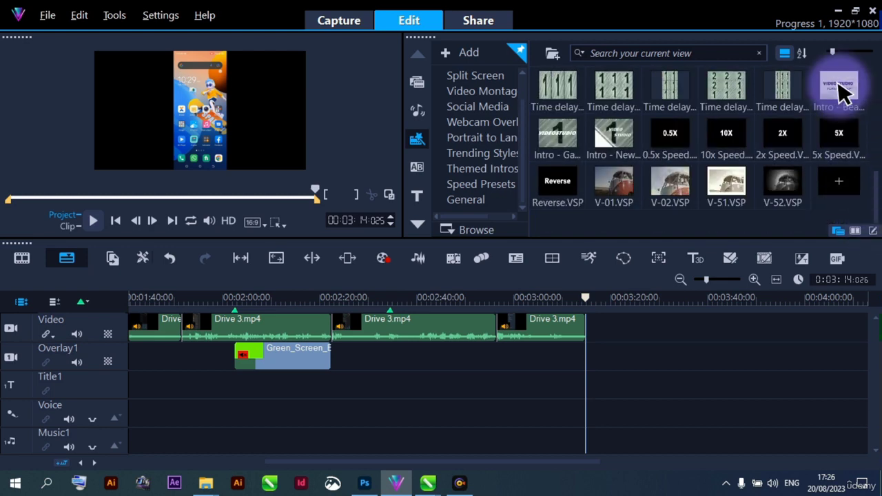
left_click(842, 91)
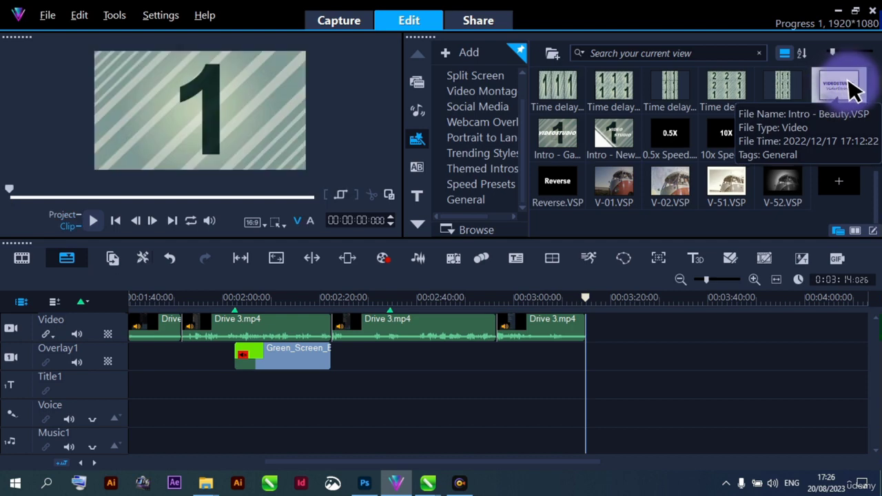
left_click_drag(854, 88, 837, 333)
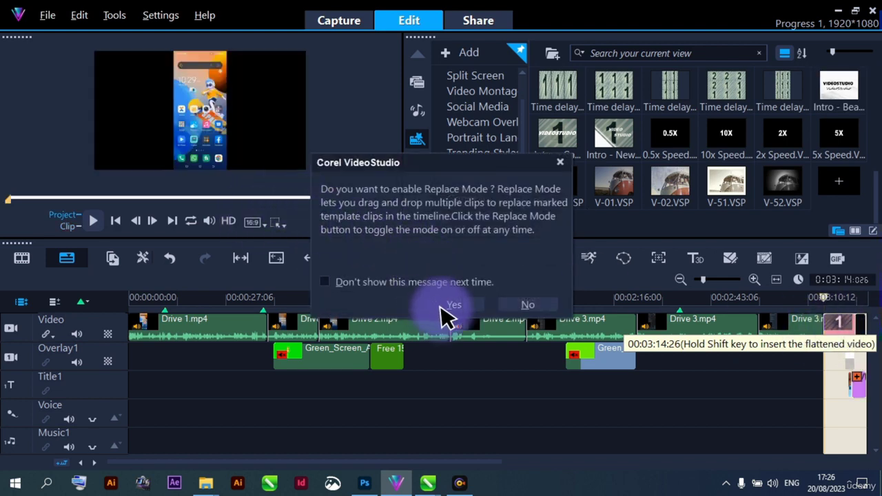
left_click(446, 308)
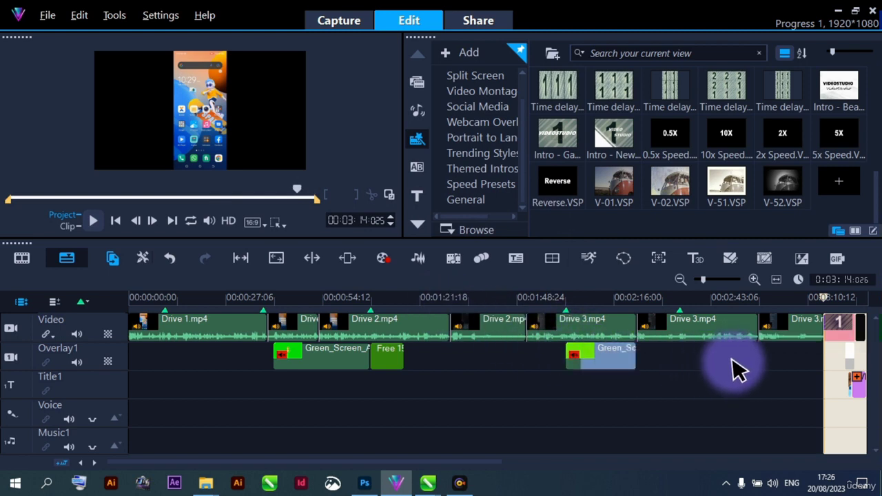
Step: Play the inserted intro template from the end of the last Drive 3.mp4 clip to the end of the project
left_click_drag(492, 467, 606, 466)
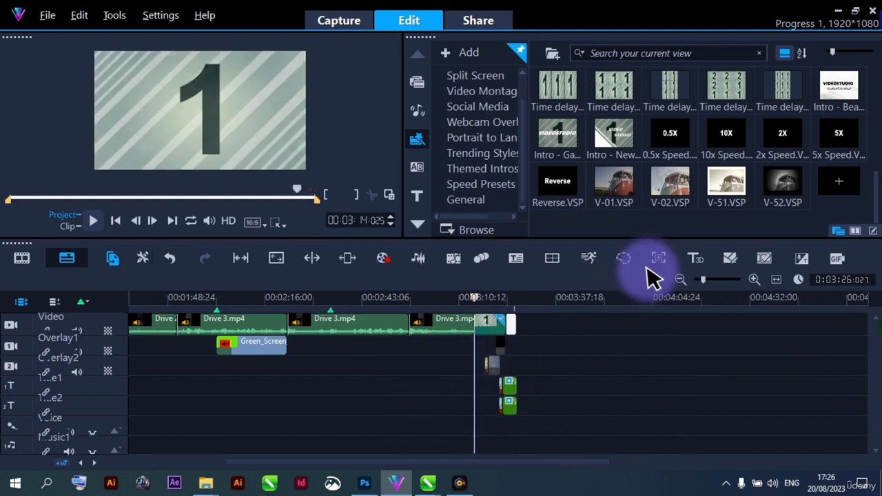
left_click_drag(710, 289, 724, 289)
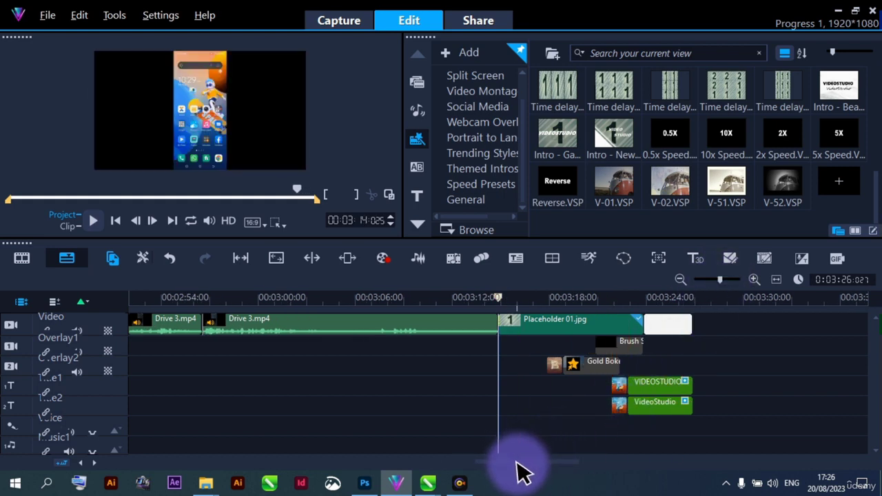
left_click_drag(522, 465, 540, 461)
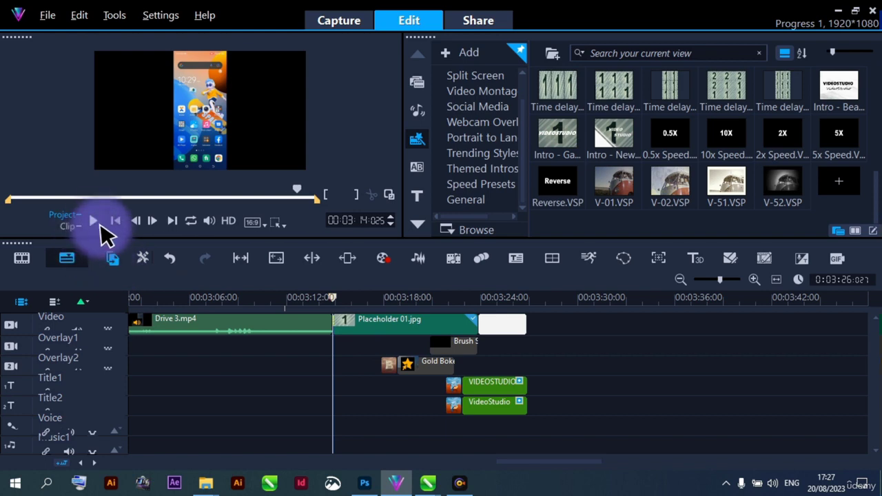
left_click(93, 220)
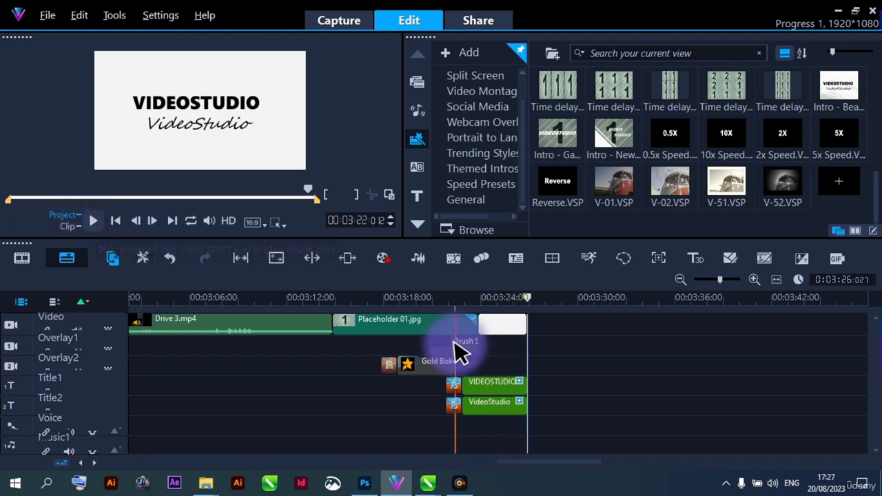
Step: Replace the VIDEOSTUDIO text of the Title1 clip with "Thanks for watching"
left_click_drag(457, 350, 487, 400)
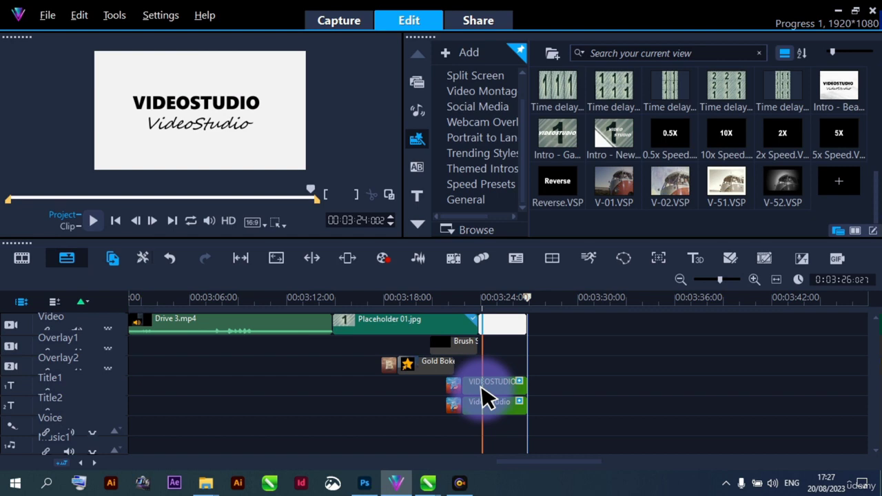
left_click(487, 389)
left_click(234, 117)
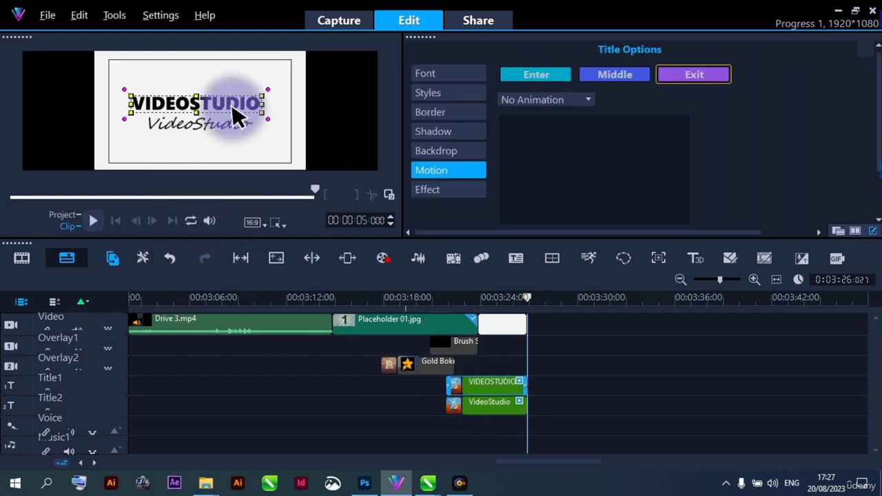
double_click(231, 110)
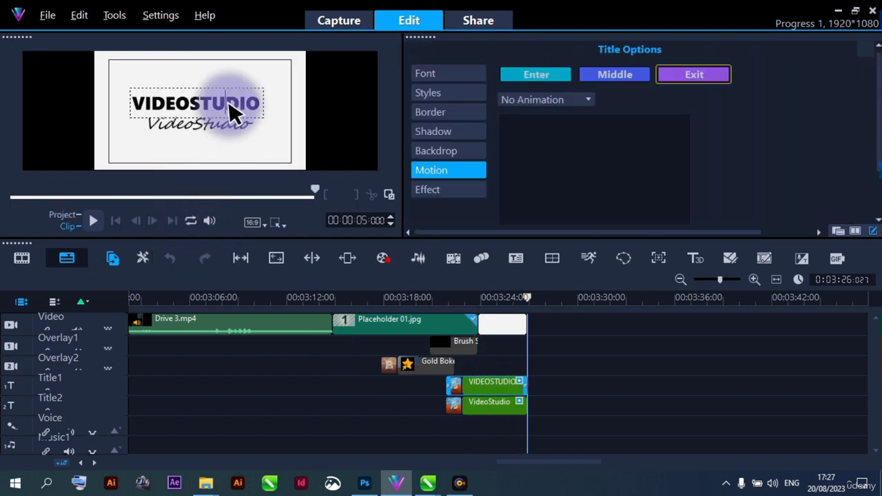
key("ctrl+a")
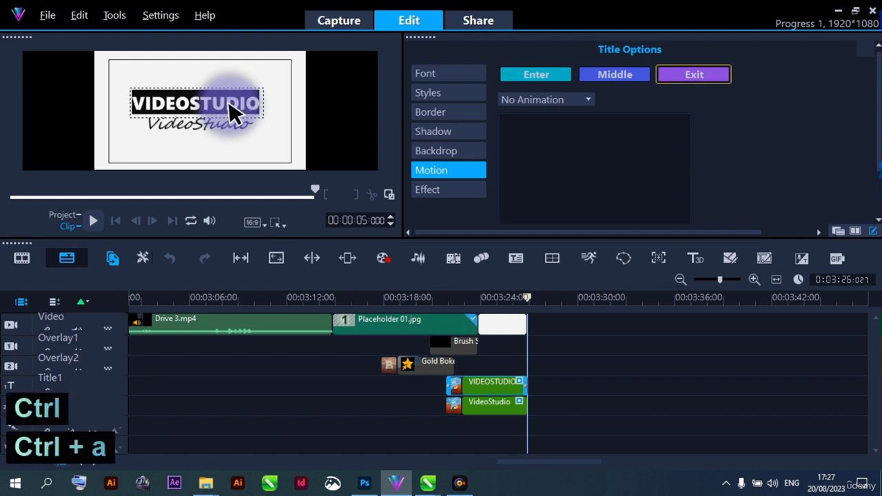
key("Caps_Lock")
type("T")
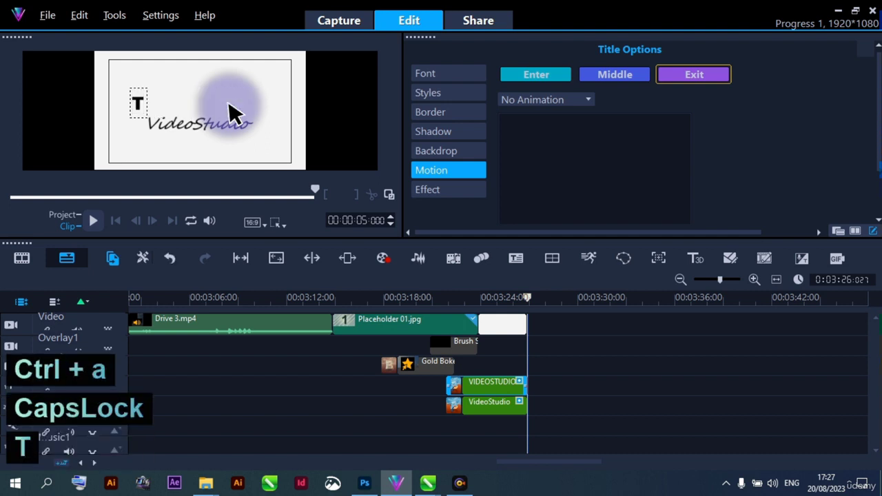
key("Caps_Lock")
type("ha")
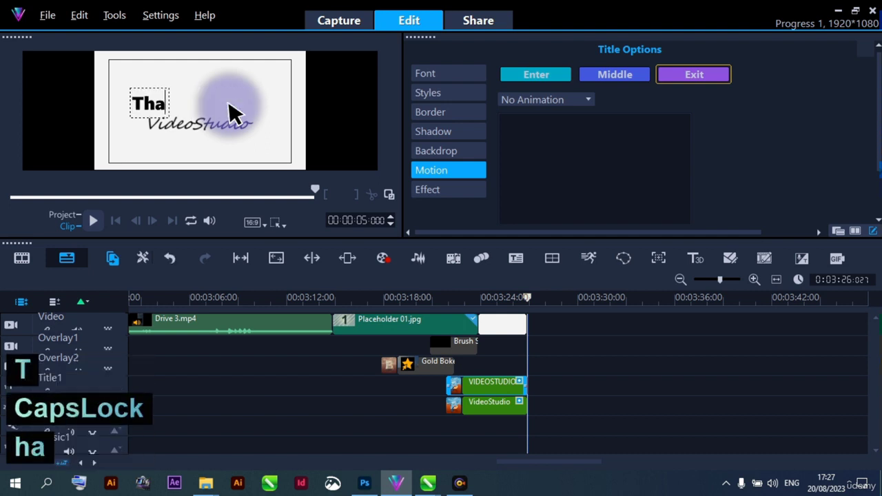
type("nks ")
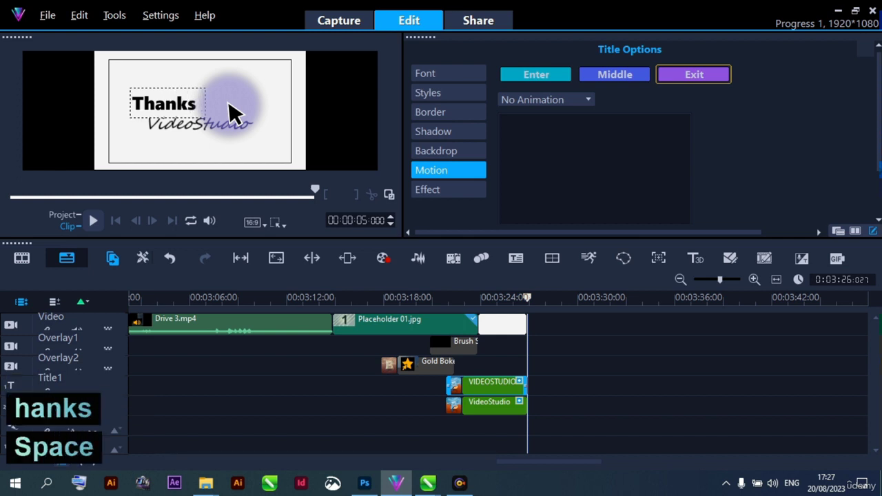
type("for")
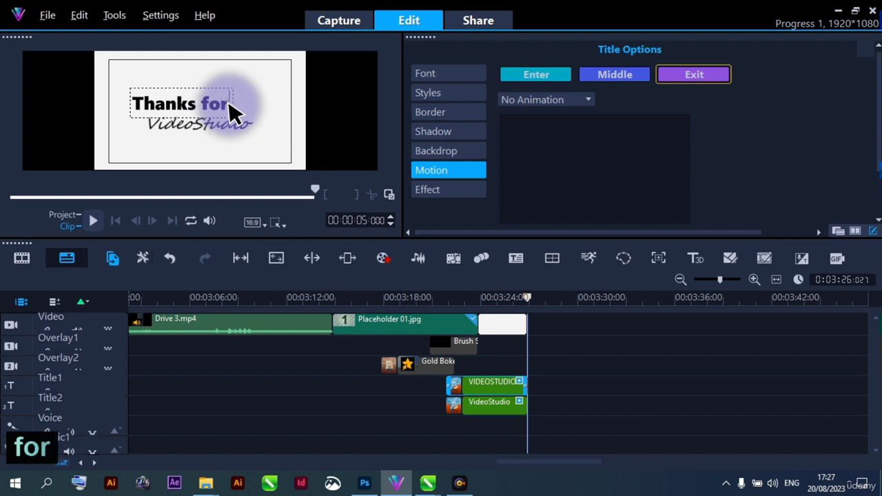
type(" wat")
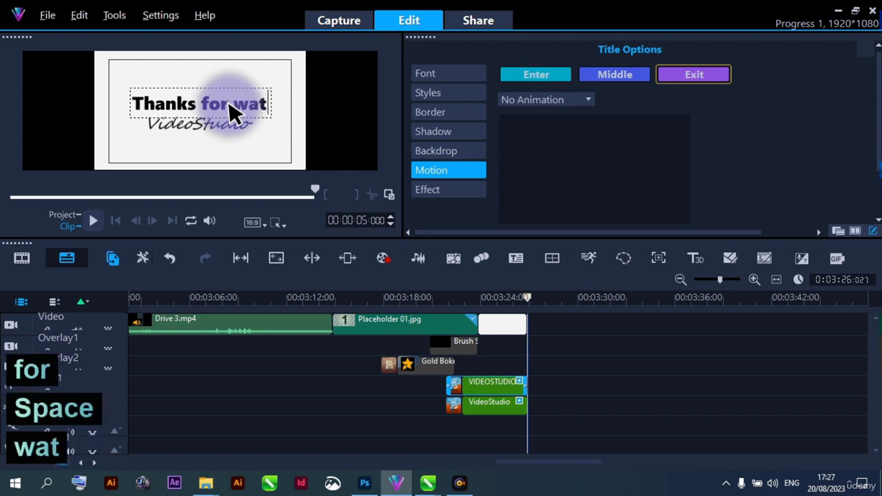
type("ch")
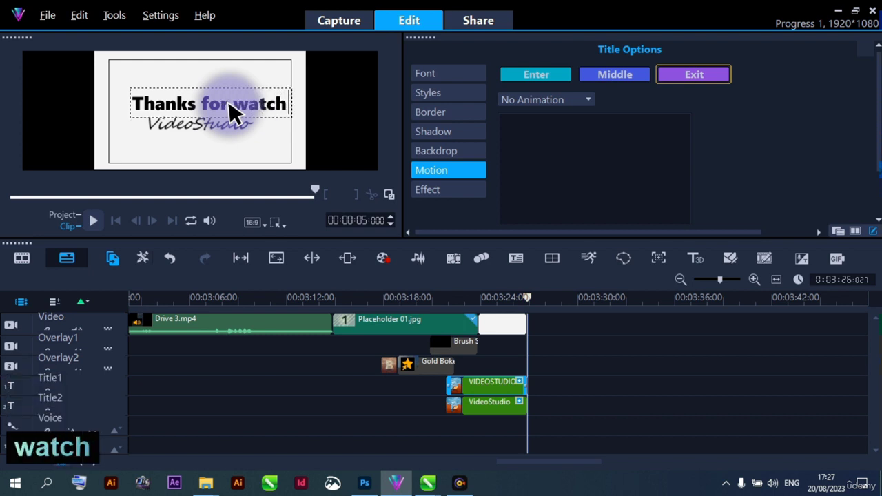
type("ing")
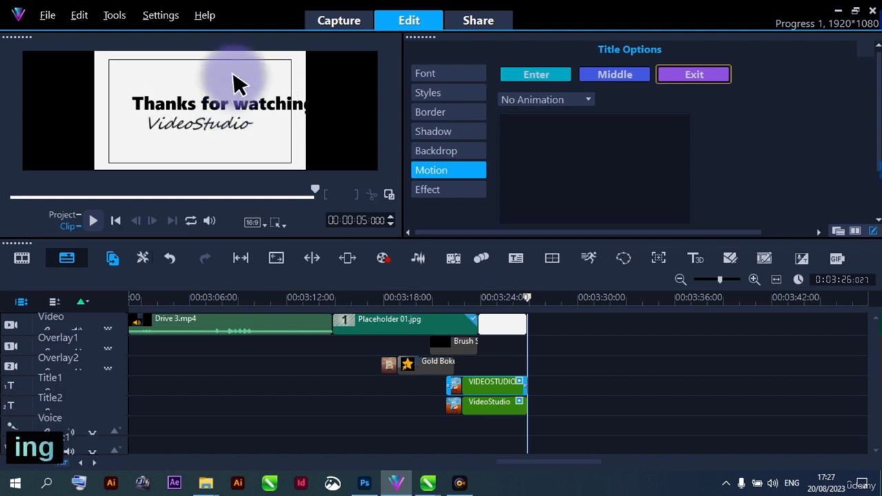
left_click(232, 83)
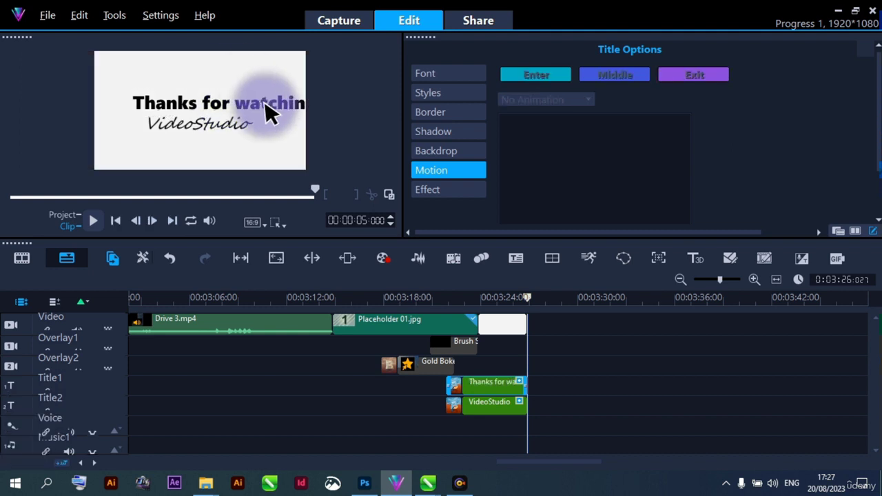
Step: Set the "Thanks for watching" title's font size to 100 and align it to the centre of the frame
left_click(488, 384)
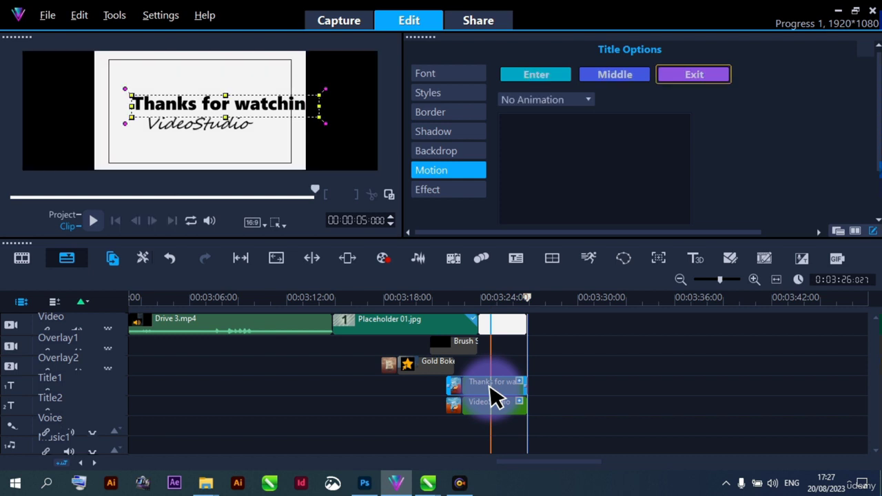
left_click(255, 110)
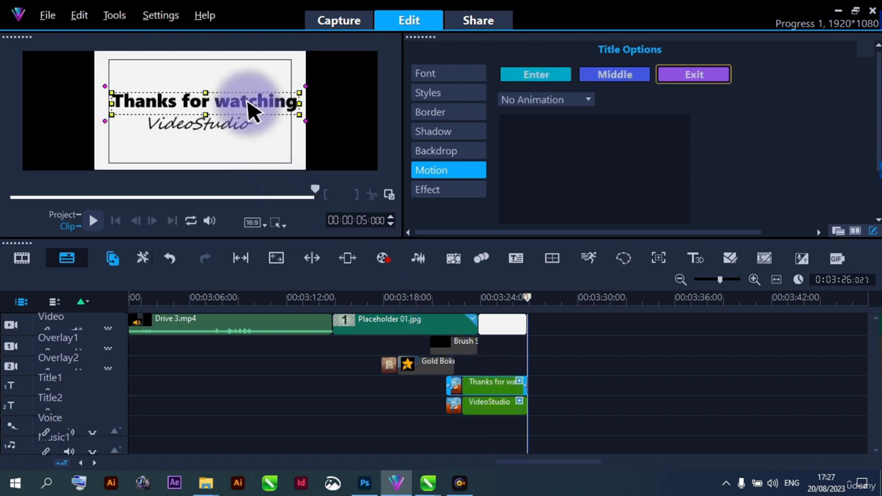
left_click_drag(254, 110, 248, 109)
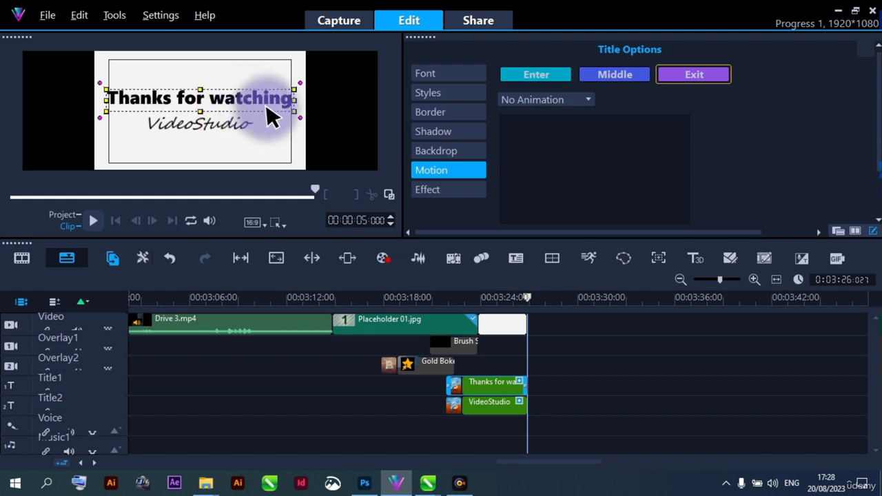
left_click(428, 74)
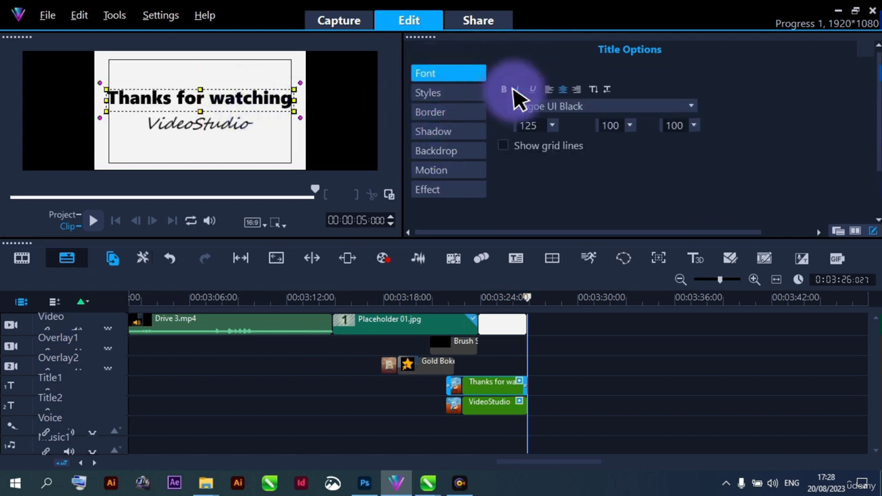
double_click(524, 125)
type("100")
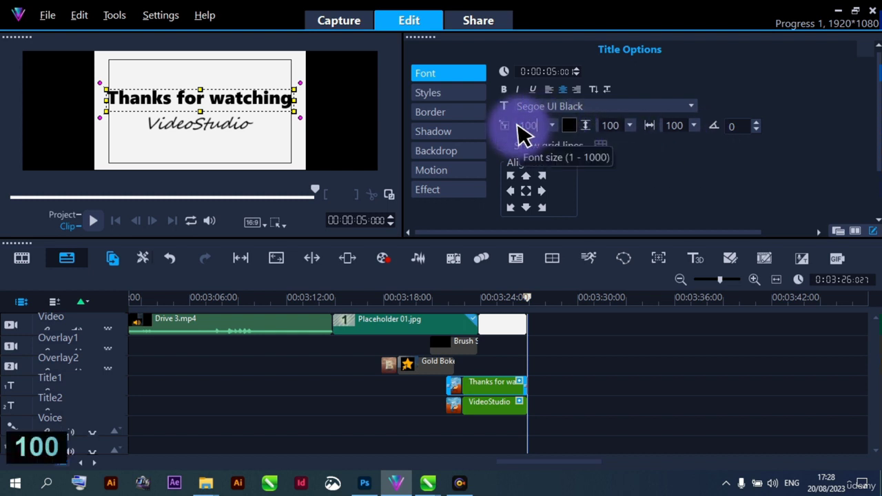
key("Return")
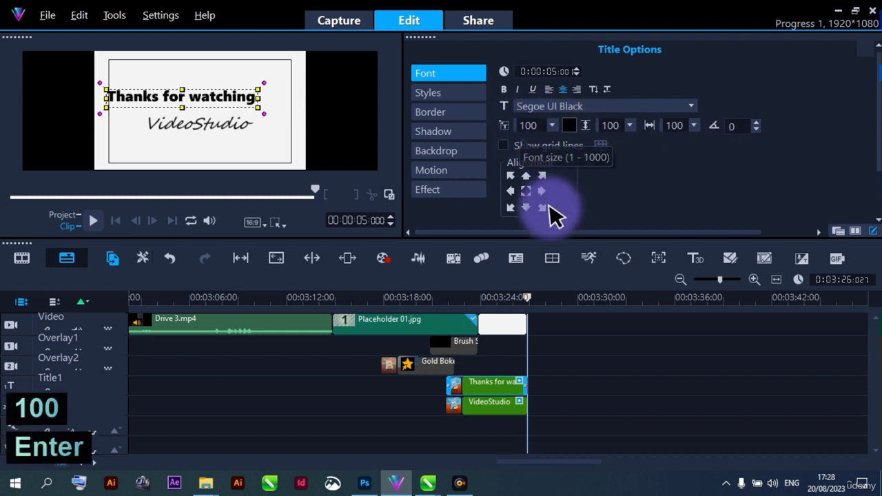
left_click(527, 192)
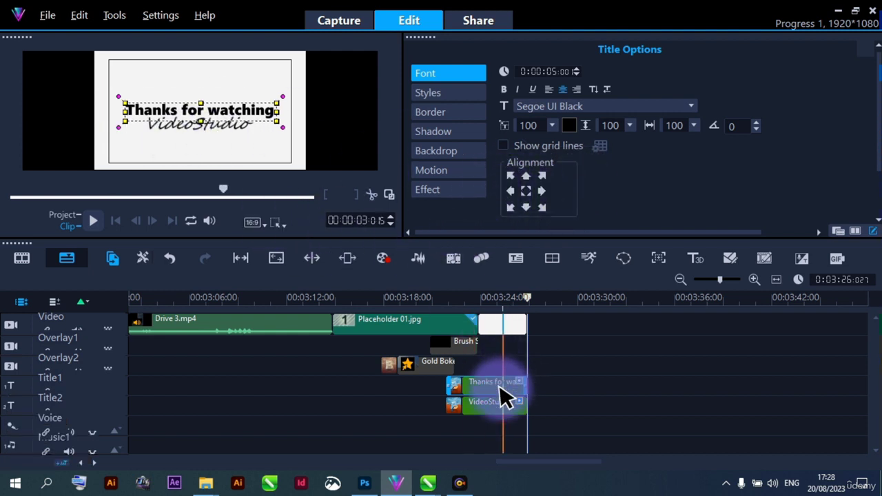
Step: Replace the VideoStudio script text of the Title2 clip with "Please subscribe"
left_click(488, 416)
left_click(484, 412)
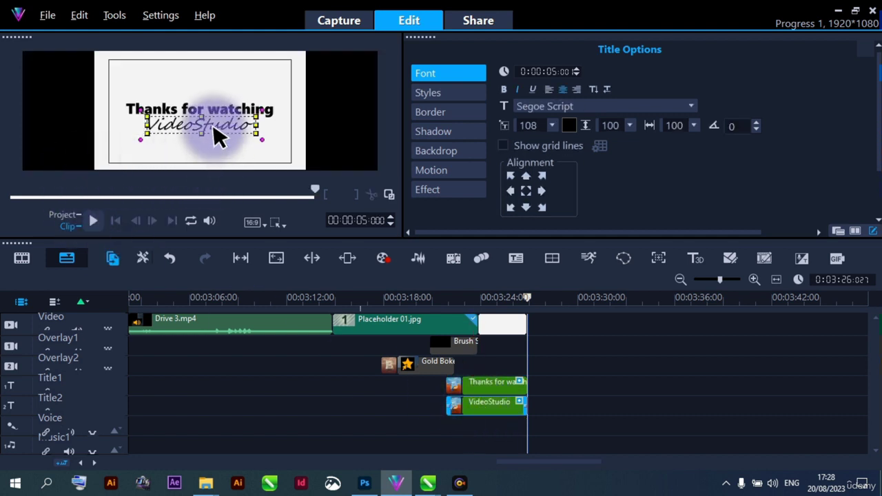
double_click(229, 131)
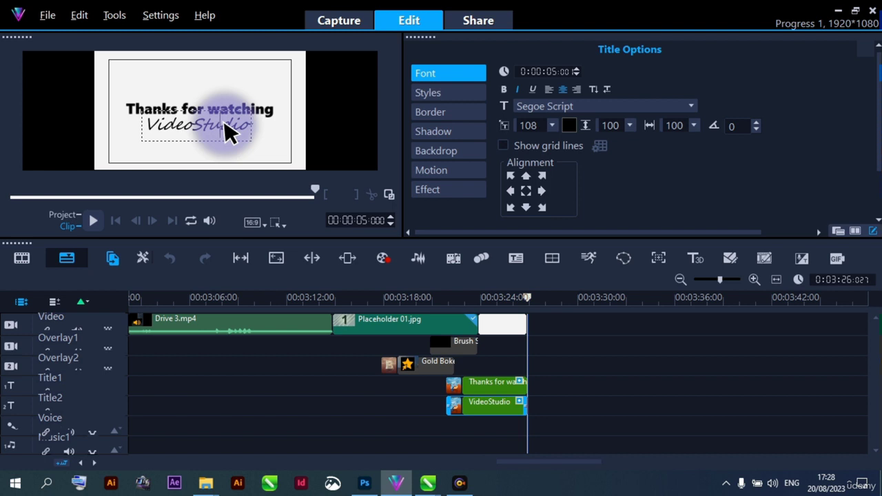
key("ctrl+a")
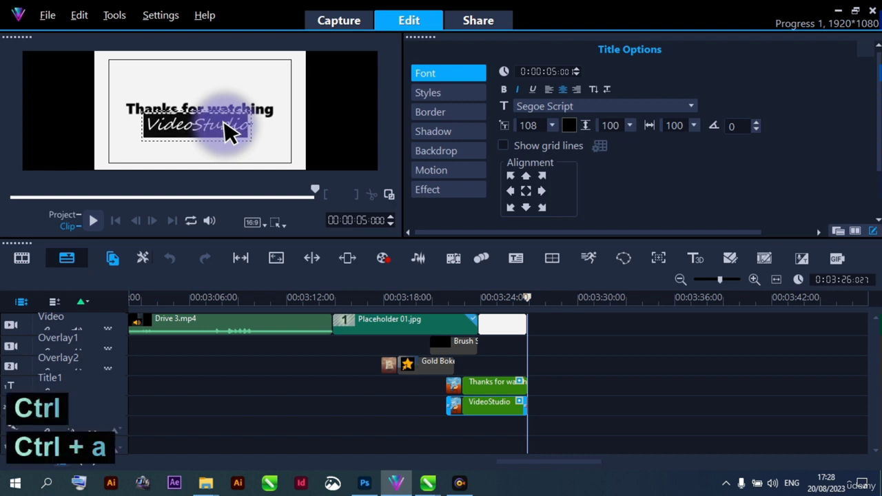
key("Caps_Lock")
type("P")
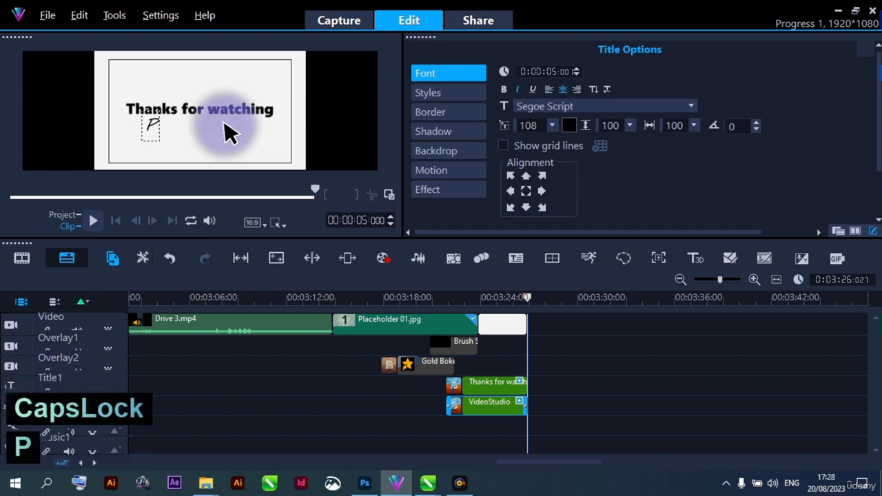
key("Caps_Lock")
type("les")
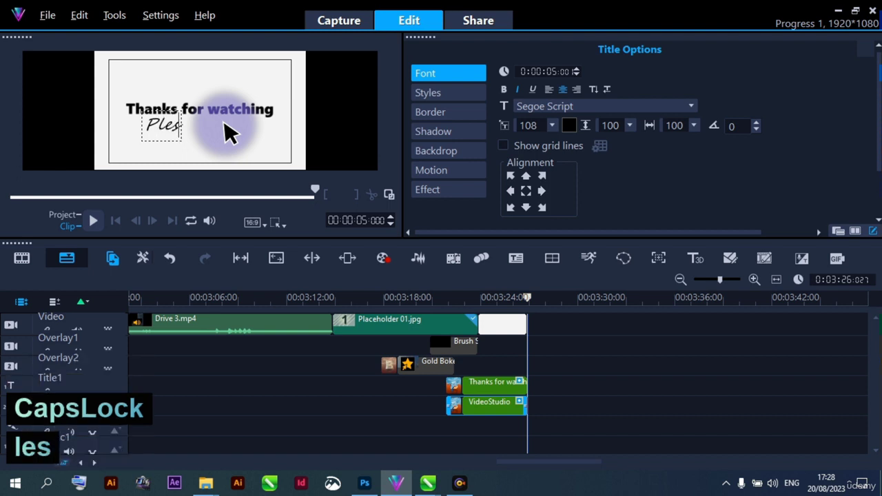
key("BackSpace")
type("ase")
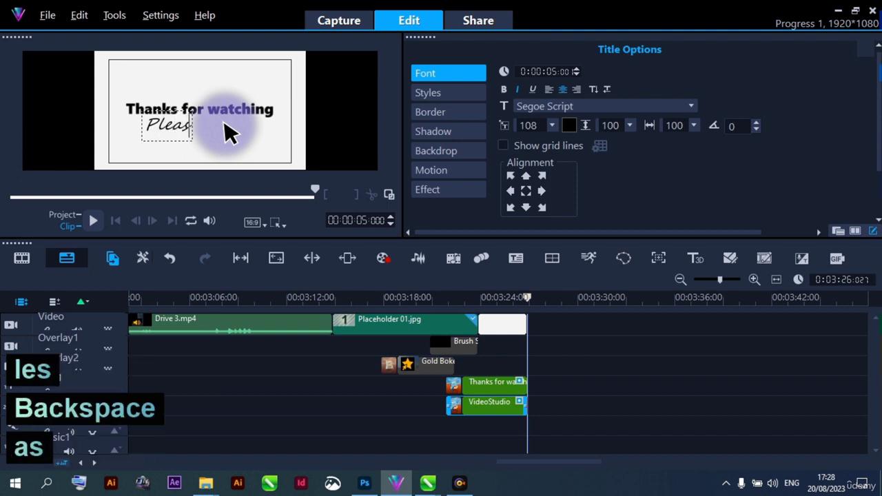
type(" sub")
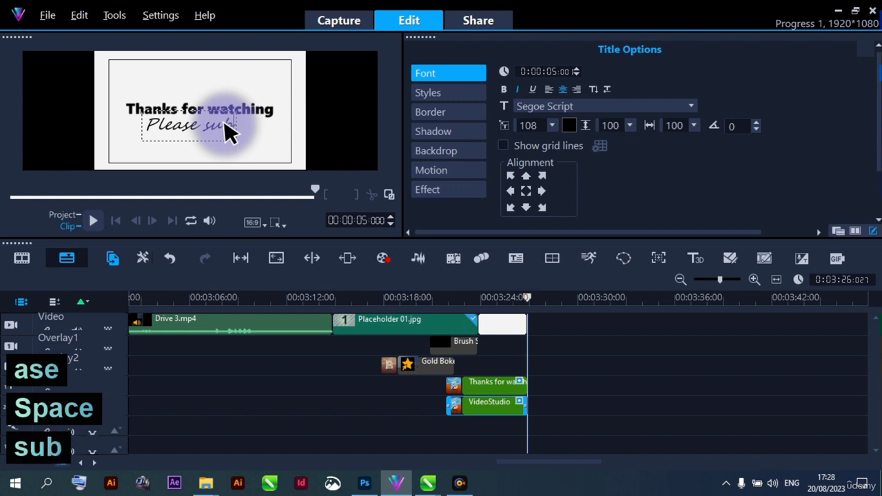
type("scrib")
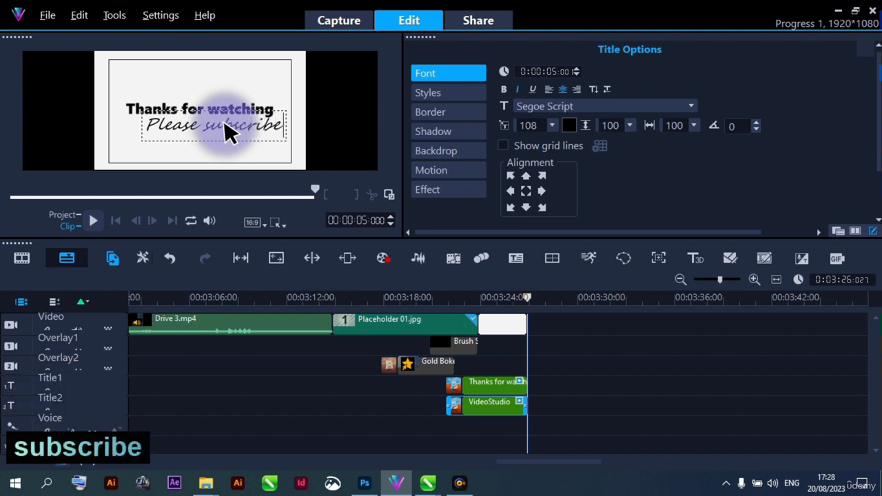
type("e")
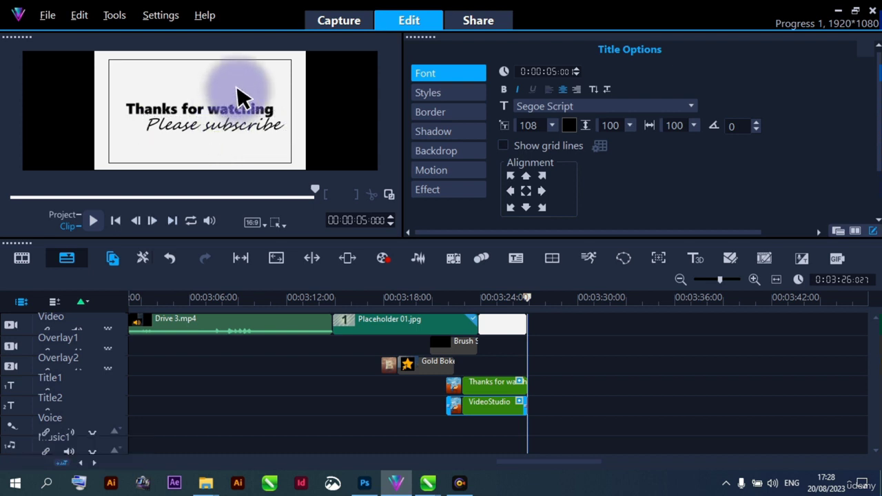
left_click(236, 145)
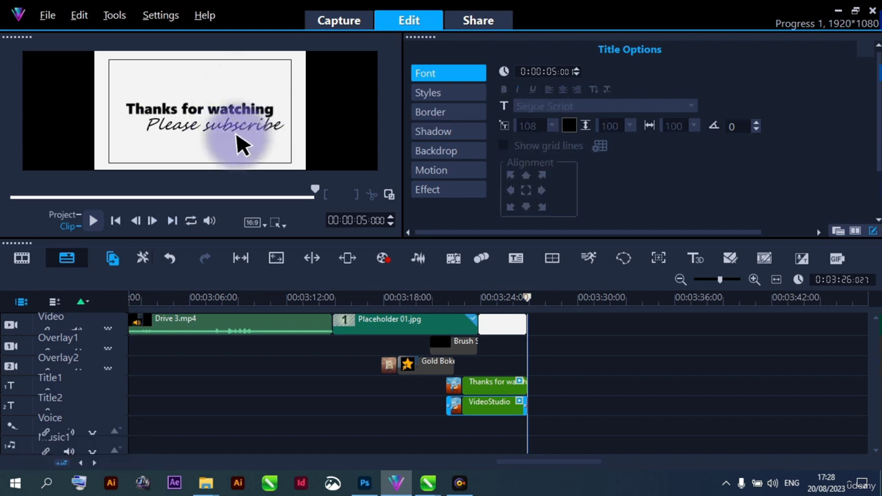
Step: Centre the "Please subscribe" title horizontally and place it just below the "Thanks for watching" title
left_click(488, 406)
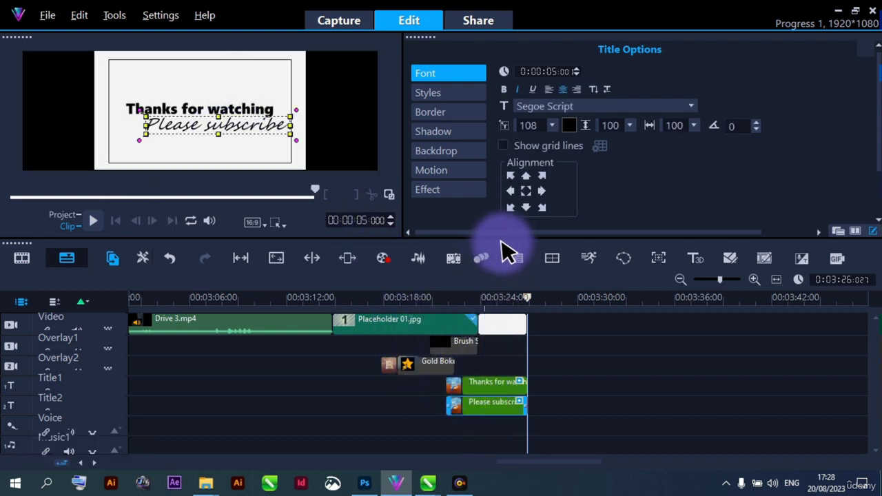
left_click(525, 205)
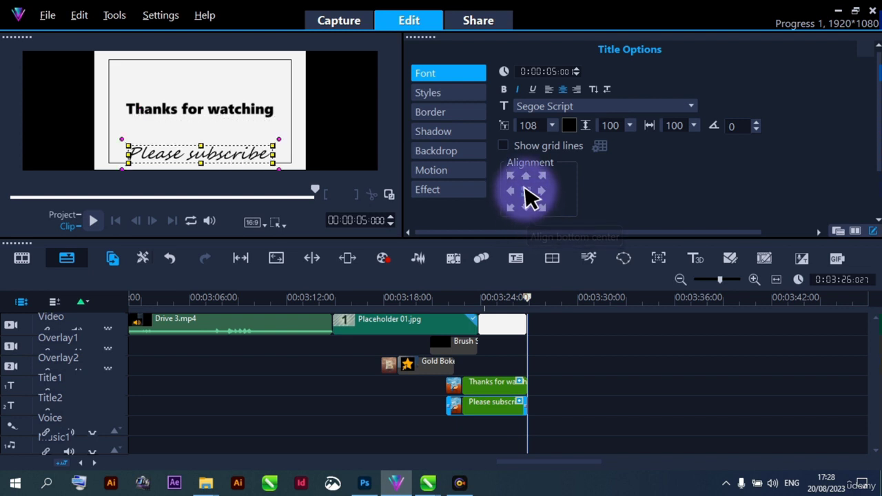
left_click(525, 192)
left_click_drag(250, 124, 248, 133)
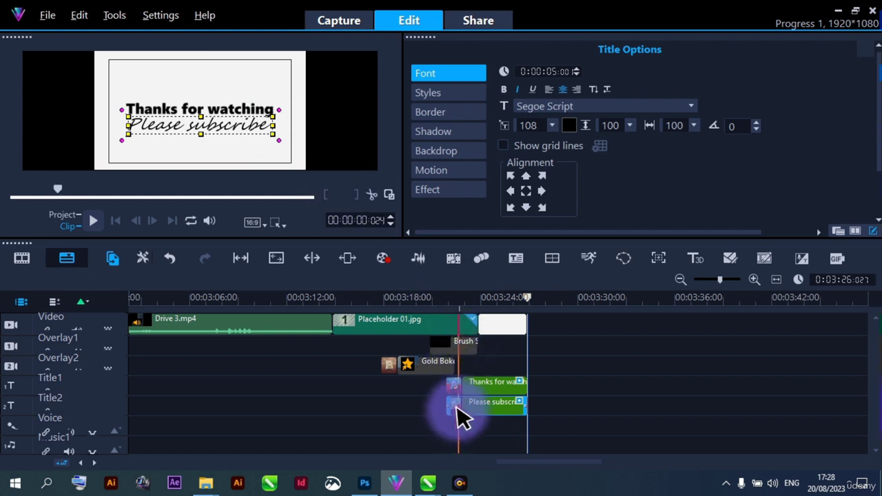
Step: Replace the Placeholder 01.jpg clip on the Video track with the photo Natali 1.jpg from the desktop
left_click_drag(456, 418, 466, 362)
left_click(407, 335)
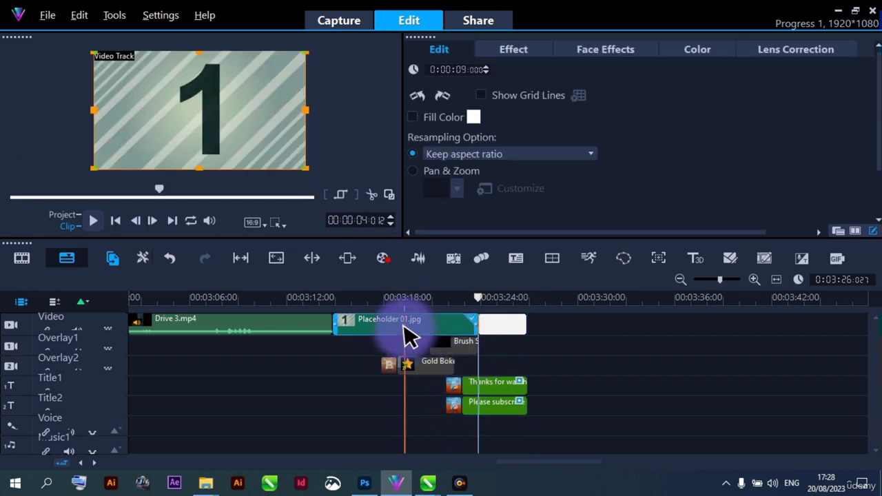
left_click_drag(407, 335, 416, 335)
right_click(417, 335)
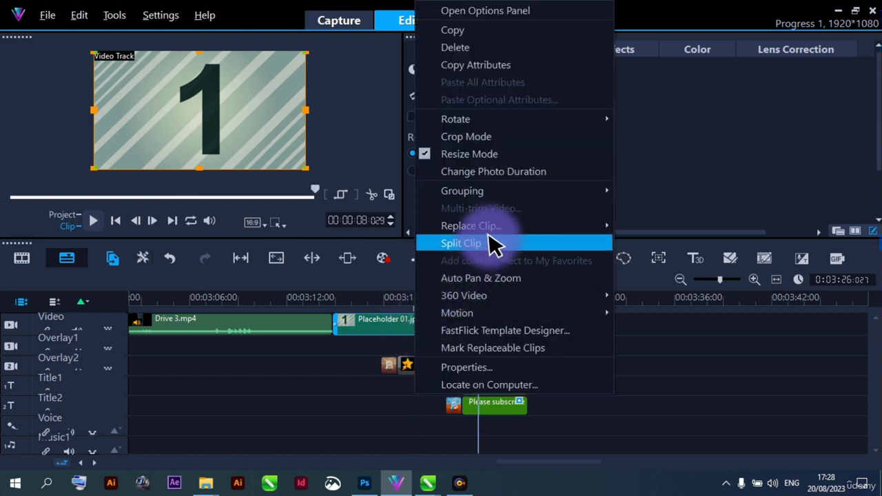
mouse_move(496, 233)
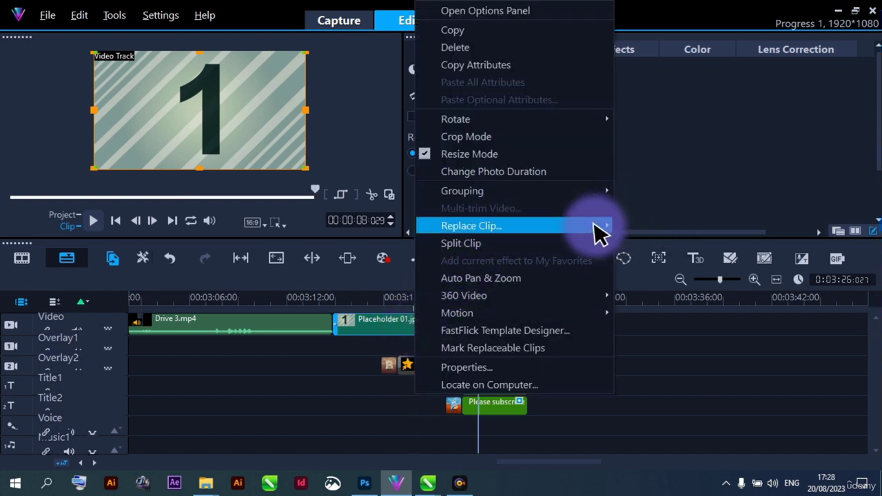
left_click(651, 246)
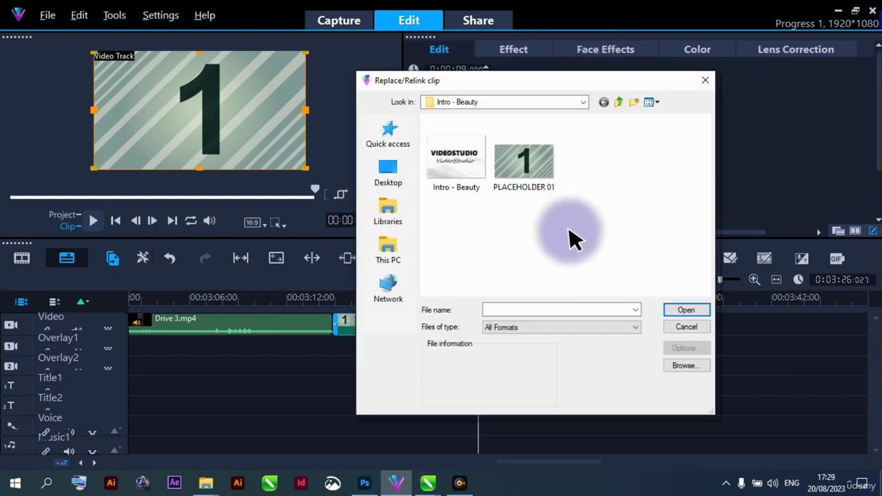
left_click(400, 168)
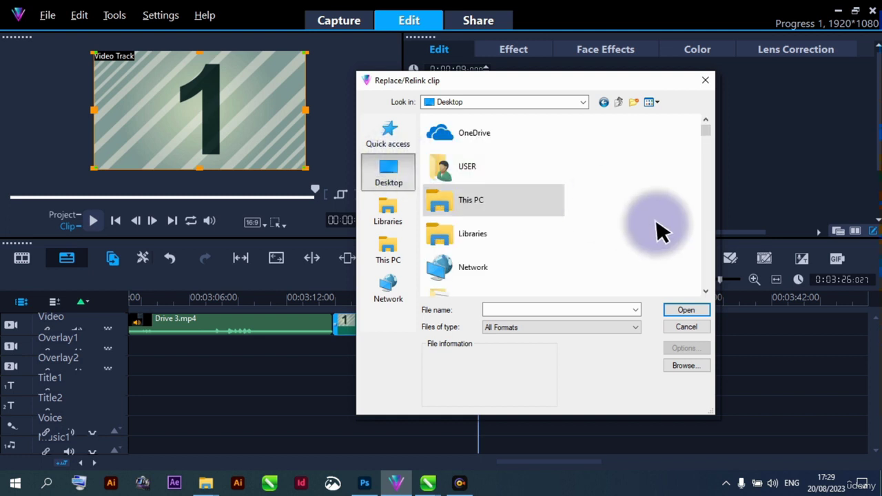
left_click_drag(705, 129, 676, 282)
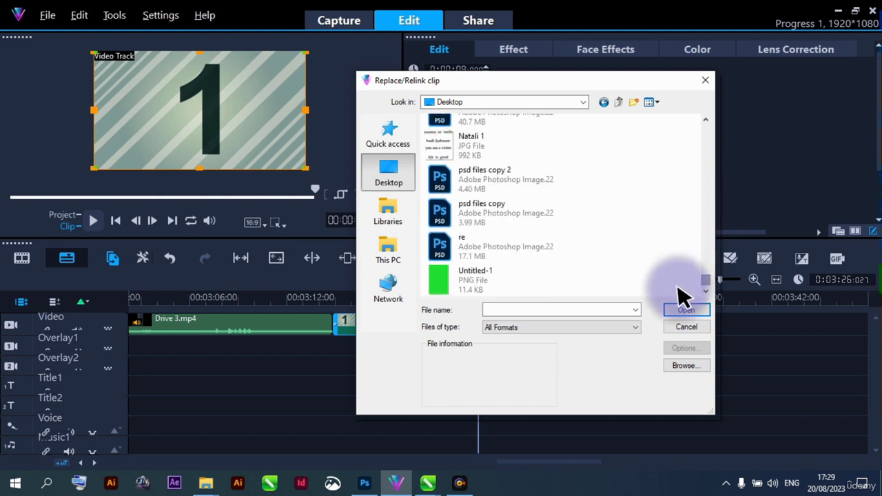
scroll(709, 285, "up", 2)
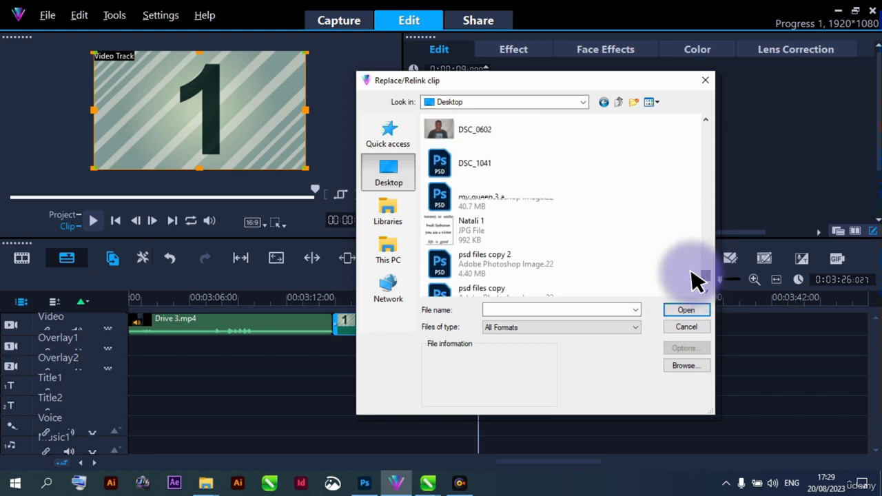
left_click(492, 229)
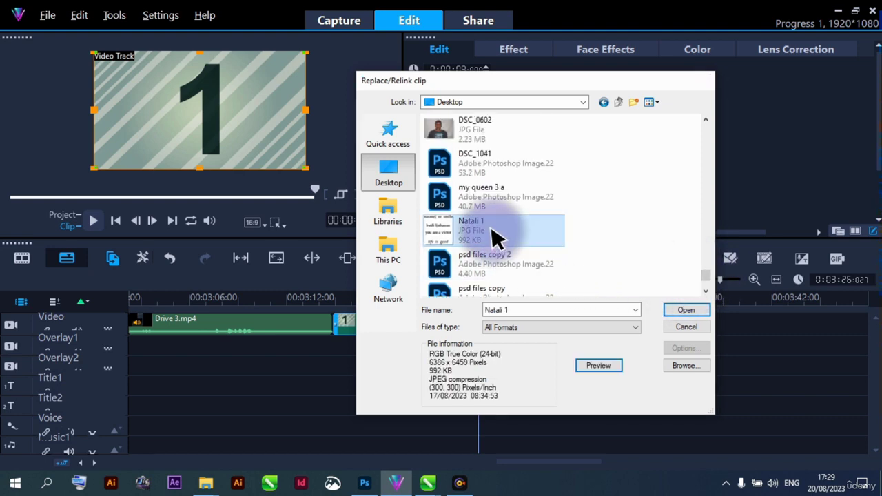
double_click(495, 235)
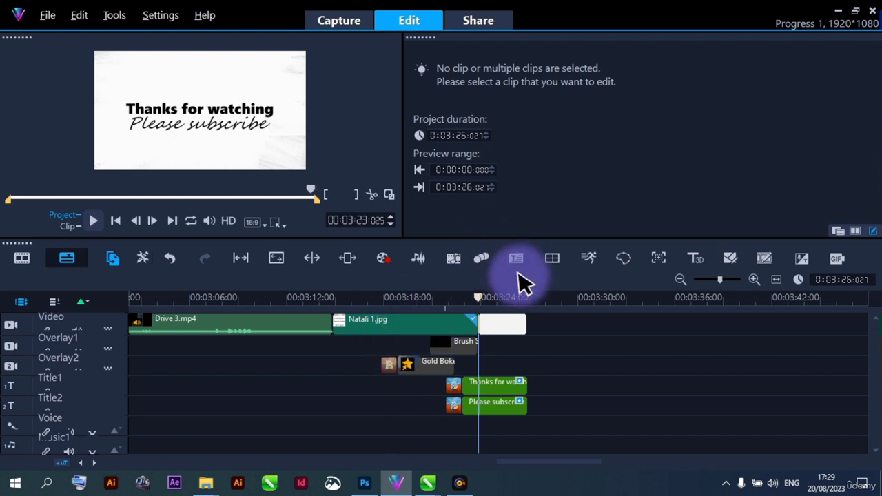
Step: Play the project from just before the end of Drive 3.mp4 to check the customised ending, and return to the start of the timeline
left_click(324, 343)
key("space")
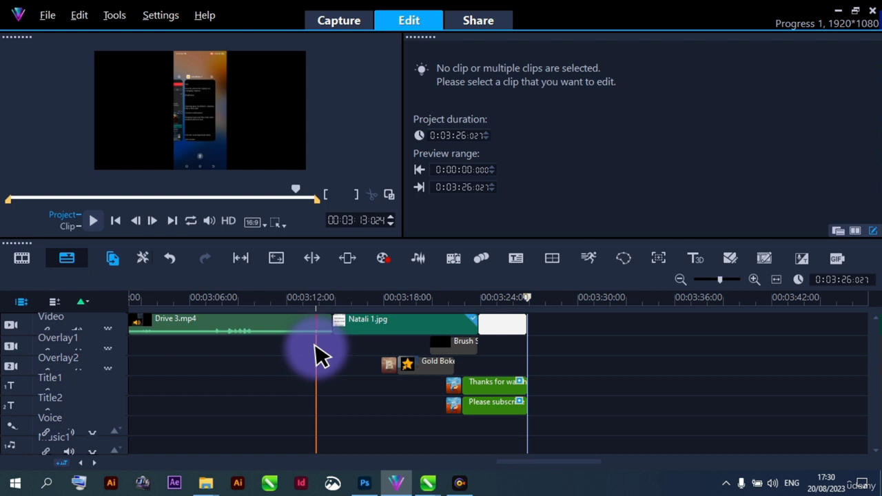
left_click_drag(316, 344, 131, 461)
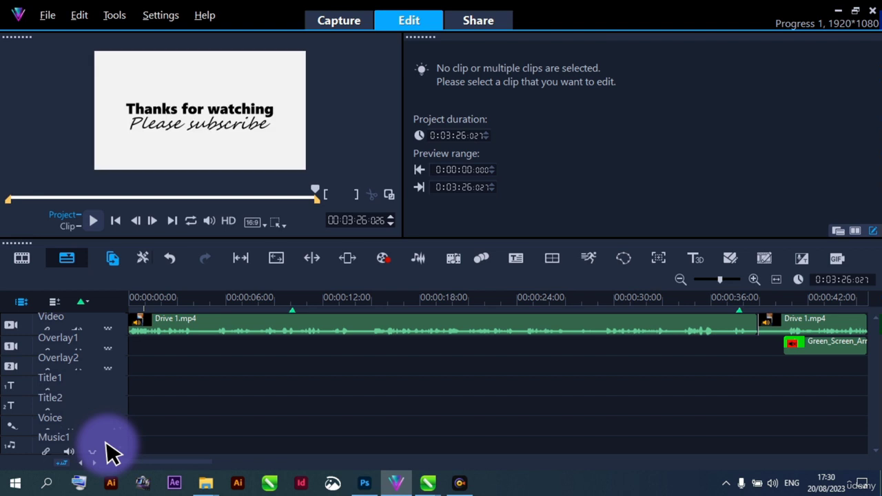